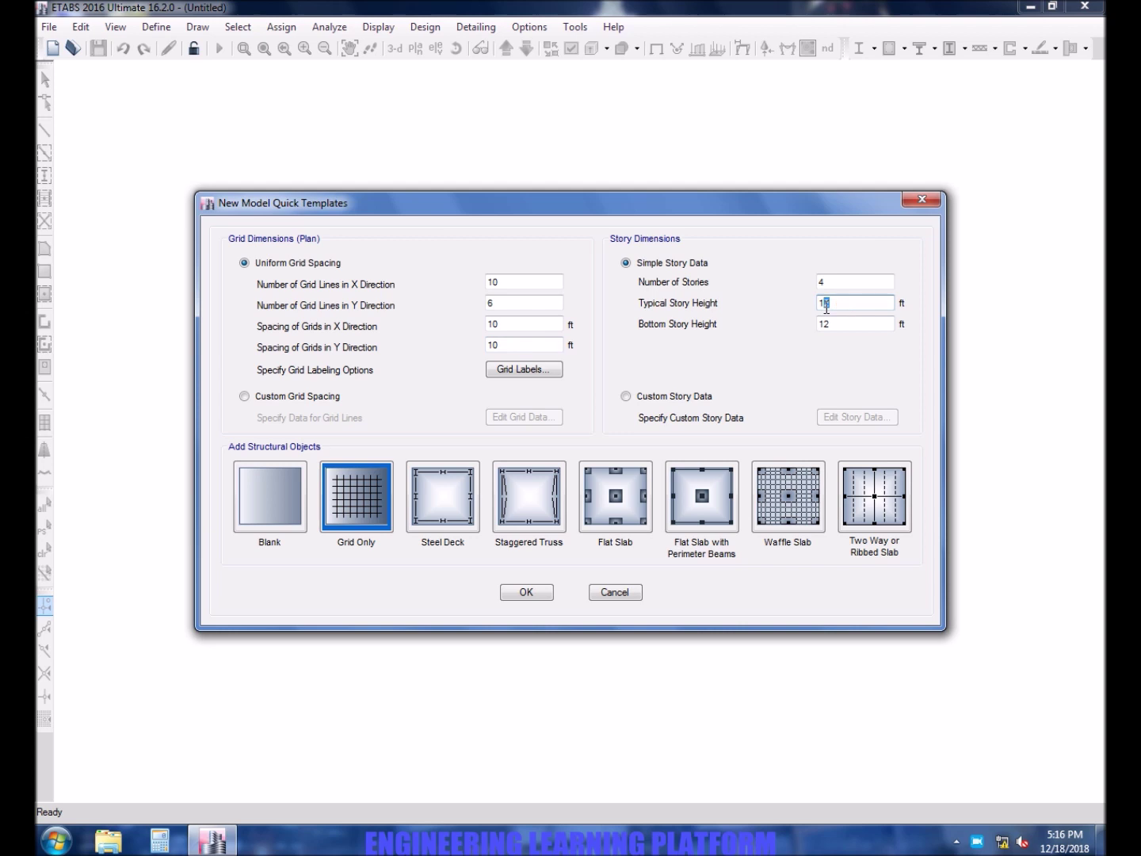
- Create the grid-only model with 1 story and a 10 ft bottom story height, leaving only the plan view open
{"action": "double_click", "coordinate": [863, 327]}
{"action": "type", "text": "10"}
{"action": "double_click", "coordinate": [853, 282]}
{"action": "type", "text": "1"}
{"action": "left_click", "coordinate": [537, 596]}
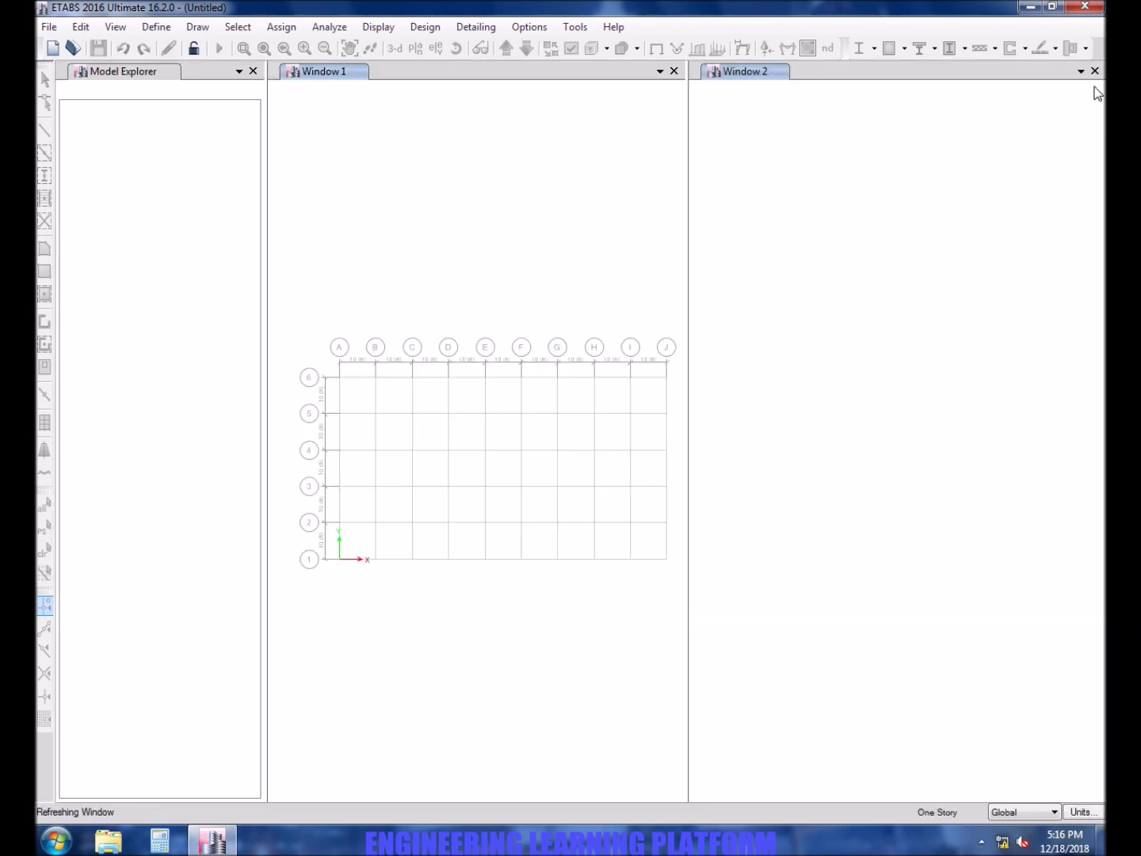
{"action": "left_click", "coordinate": [1095, 73]}
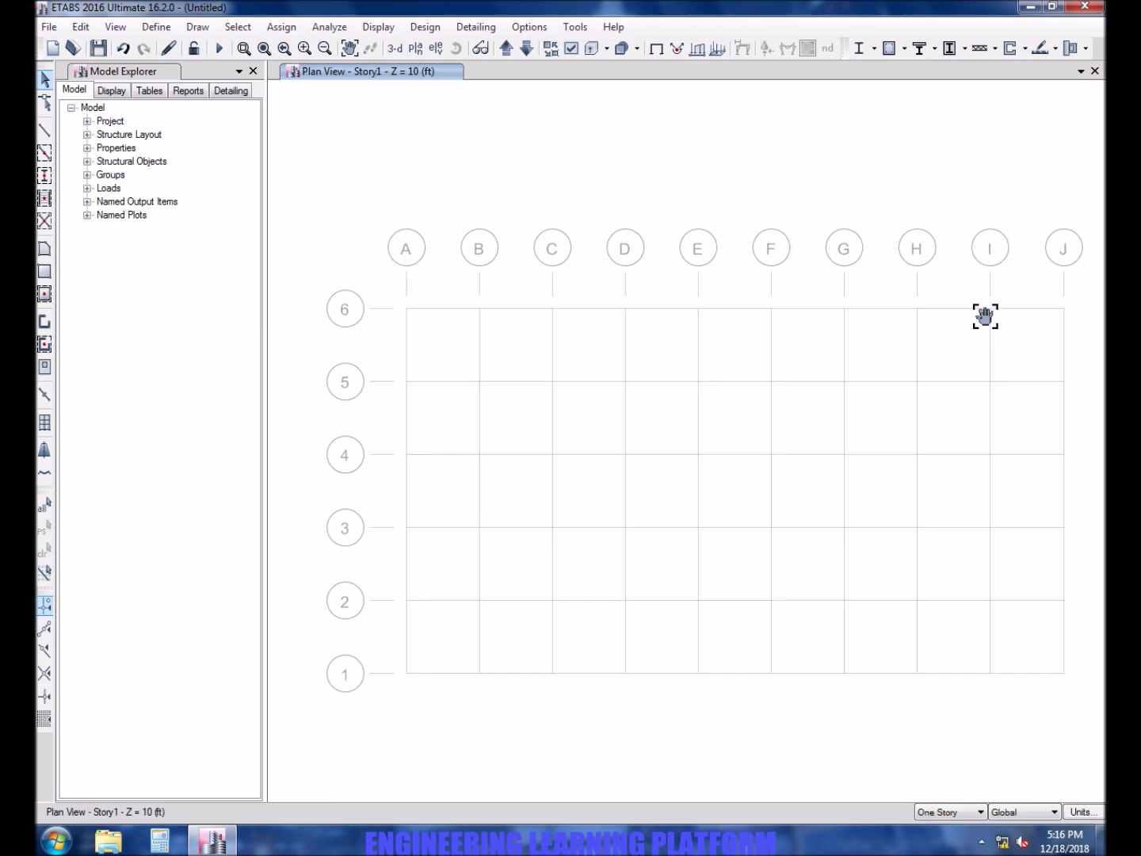
{"action": "left_click", "coordinate": [252, 71]}
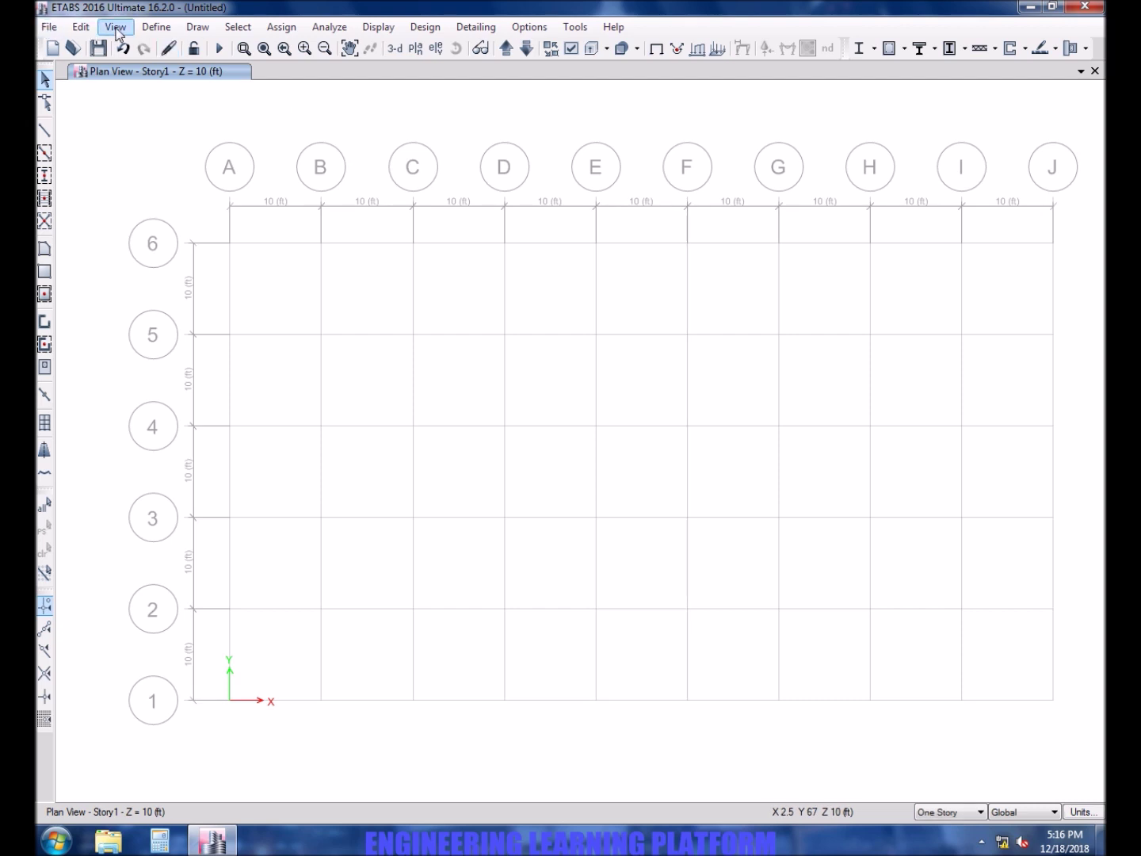
- Review the list of defined materials and close it without changing any material
{"action": "left_click", "coordinate": [156, 25]}
{"action": "left_click", "coordinate": [192, 48]}
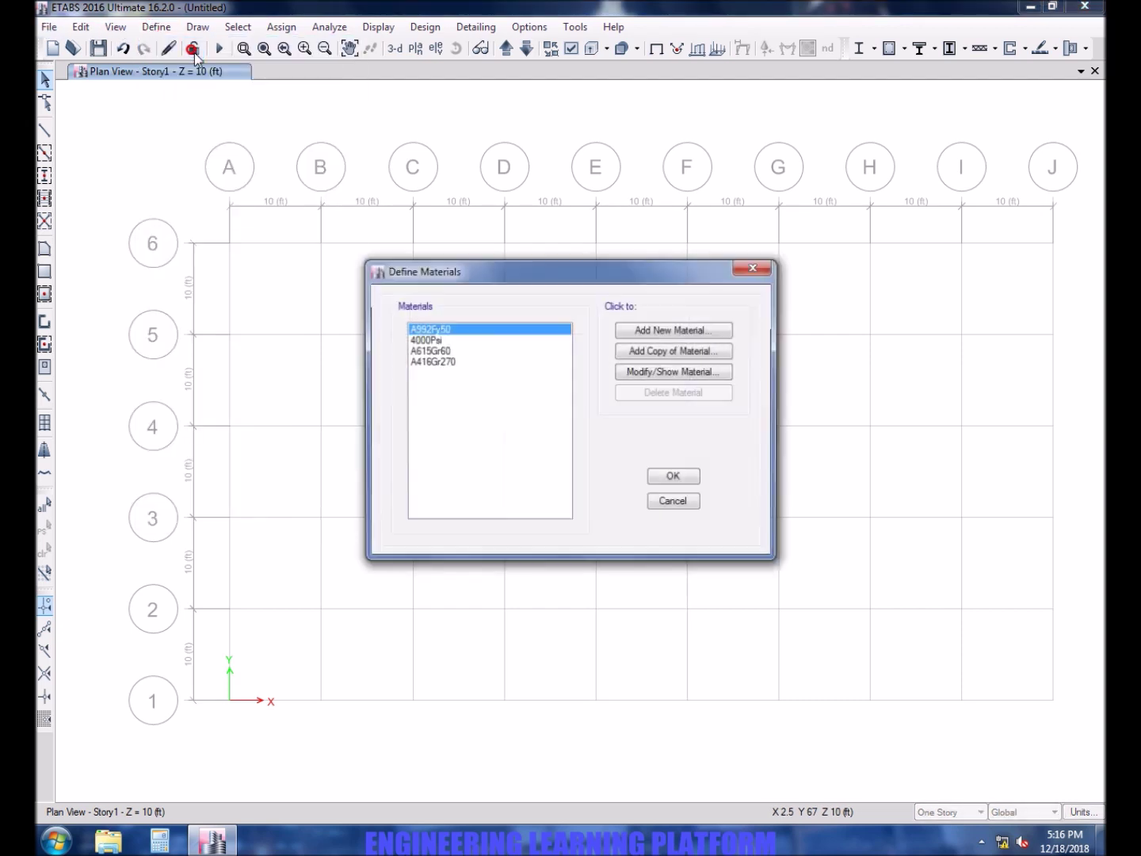
{"action": "left_click", "coordinate": [477, 338]}
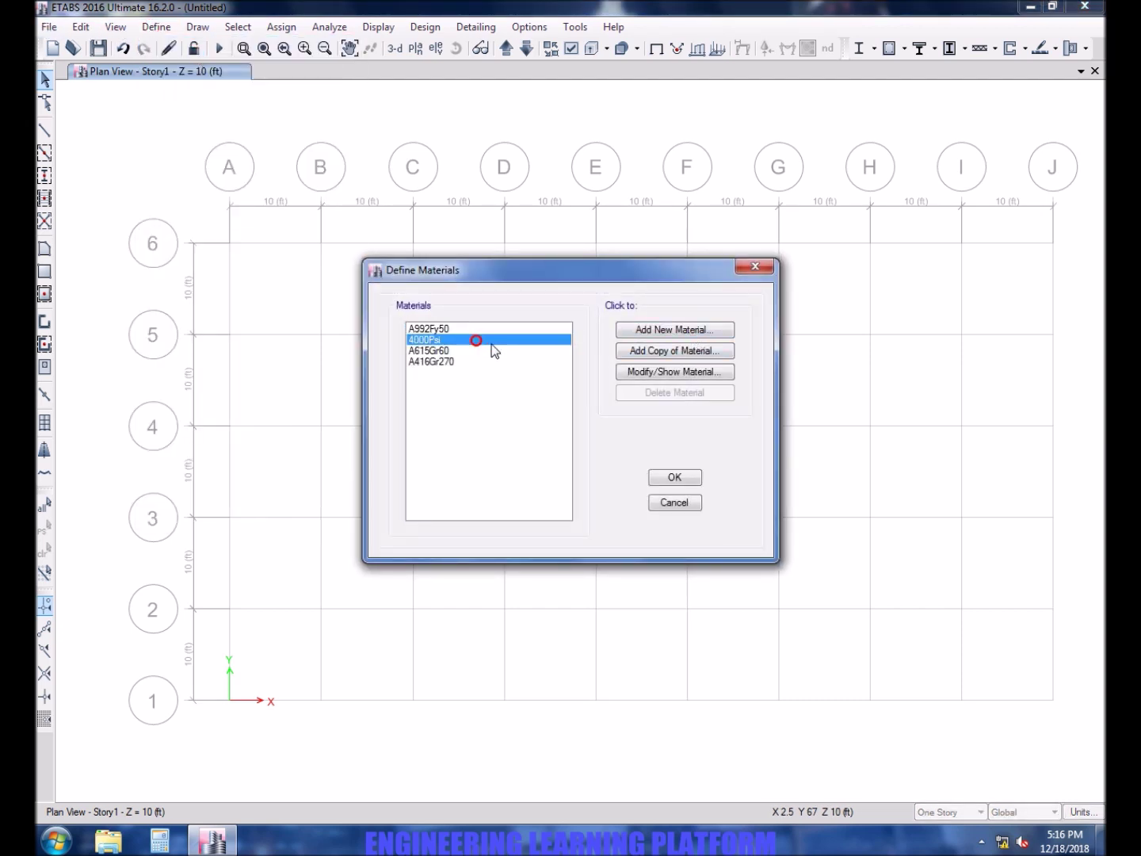
{"action": "left_click", "coordinate": [531, 361]}
{"action": "left_click", "coordinate": [687, 475]}
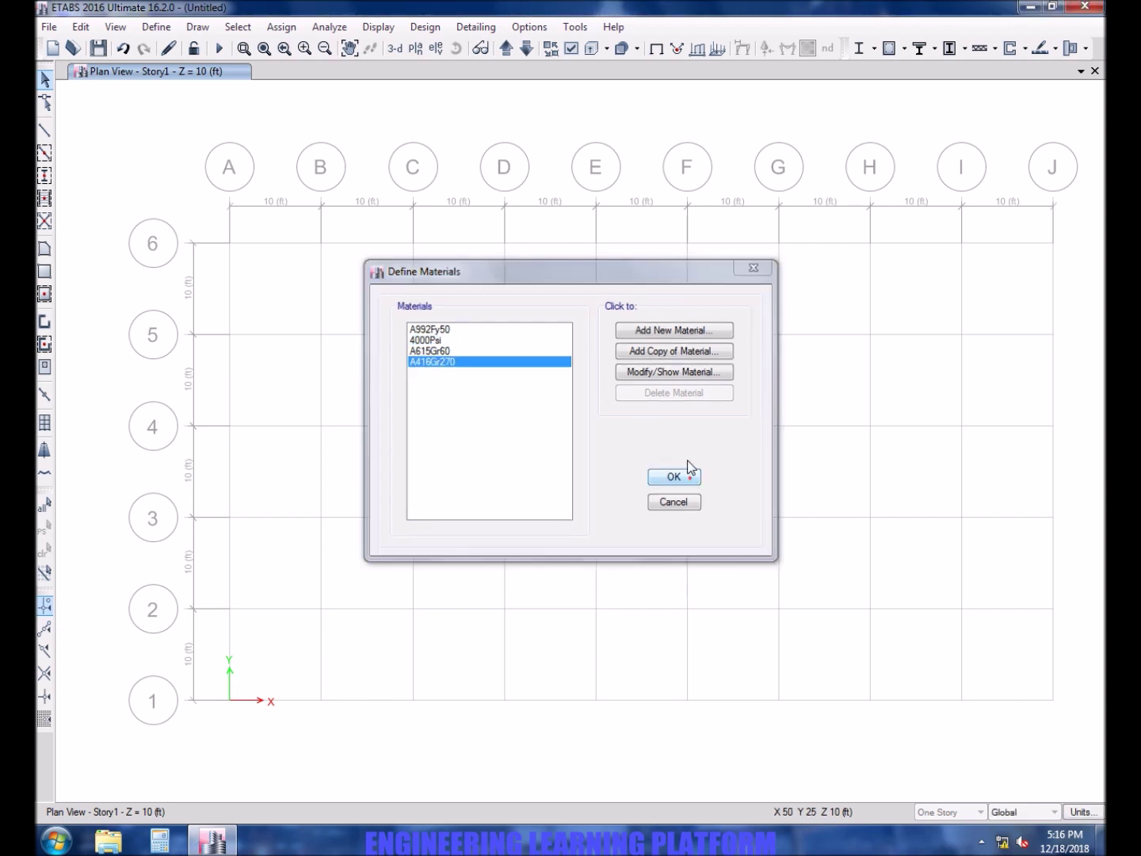
- Add a concrete rectangular frame section named 12X12 in 4000Psi material, 12 in deep and 12 in wide
{"action": "left_click", "coordinate": [157, 26]}
{"action": "mouse_move", "coordinate": [198, 75]}
{"action": "left_click", "coordinate": [385, 76]}
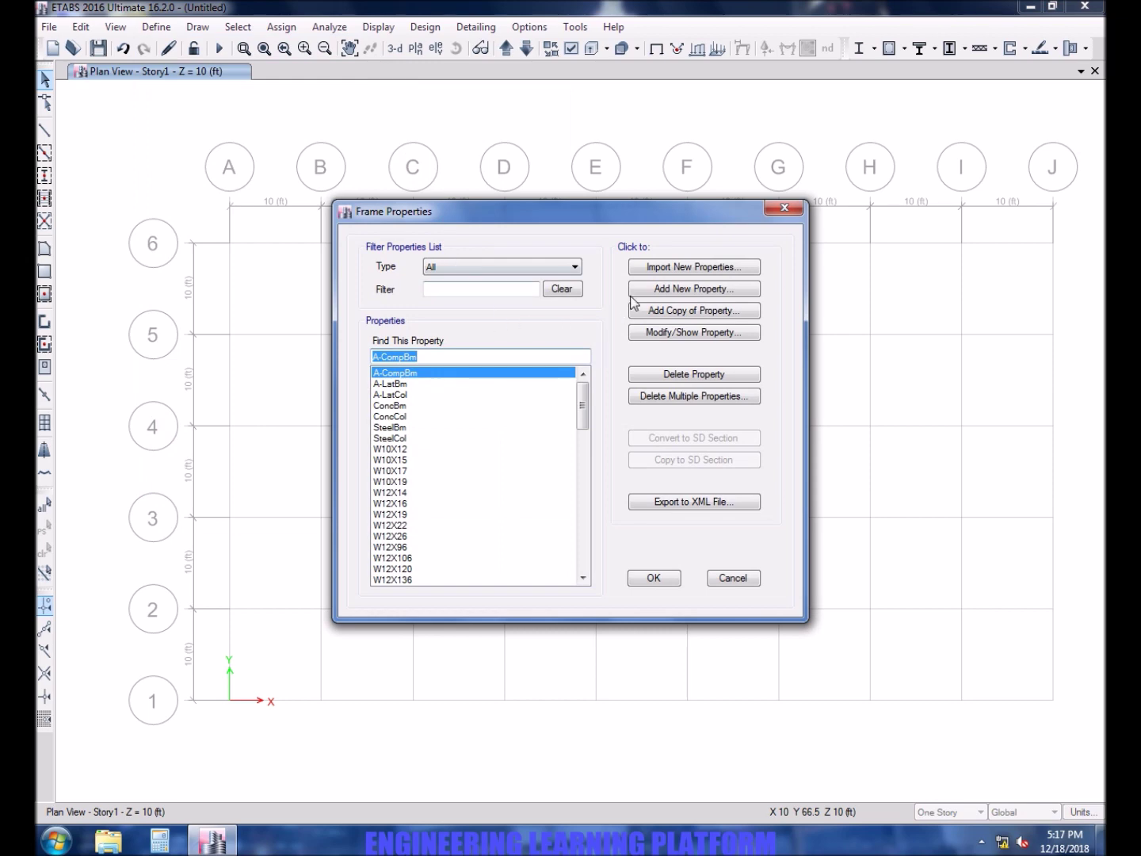
{"action": "left_click", "coordinate": [689, 290]}
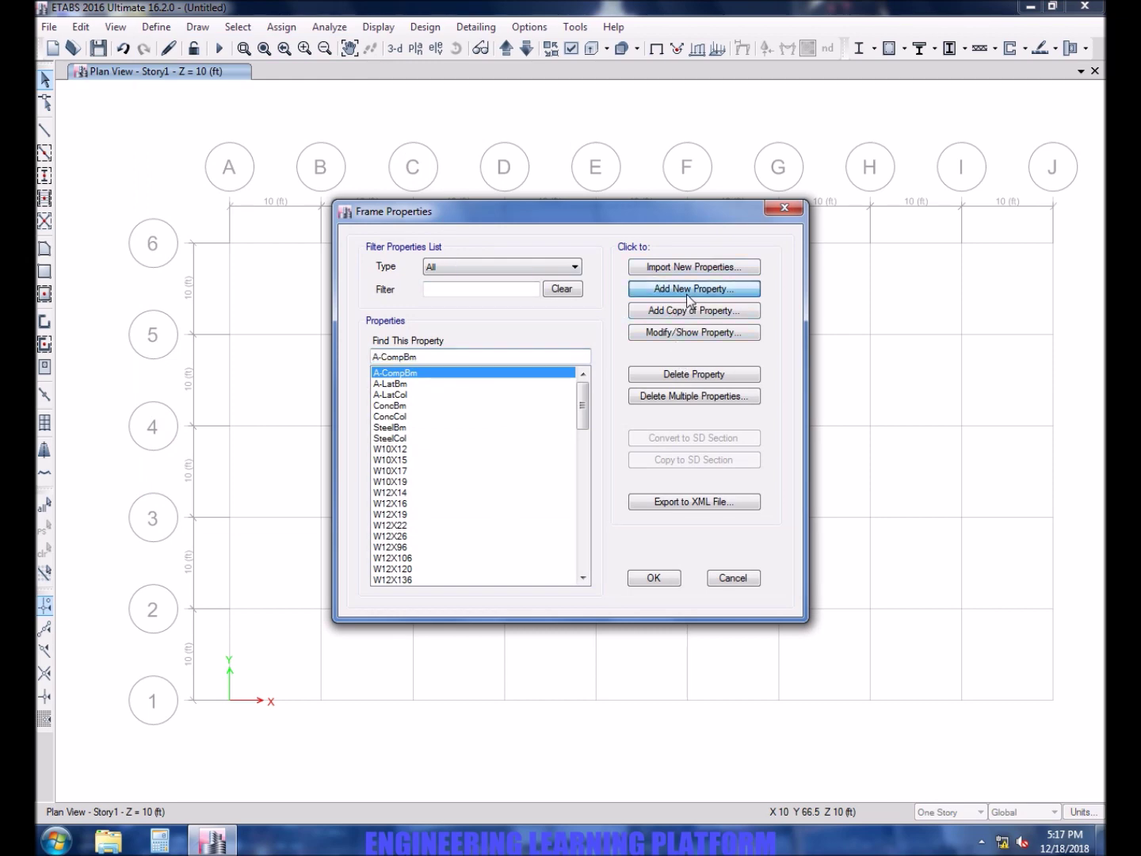
{"action": "left_click", "coordinate": [309, 375]}
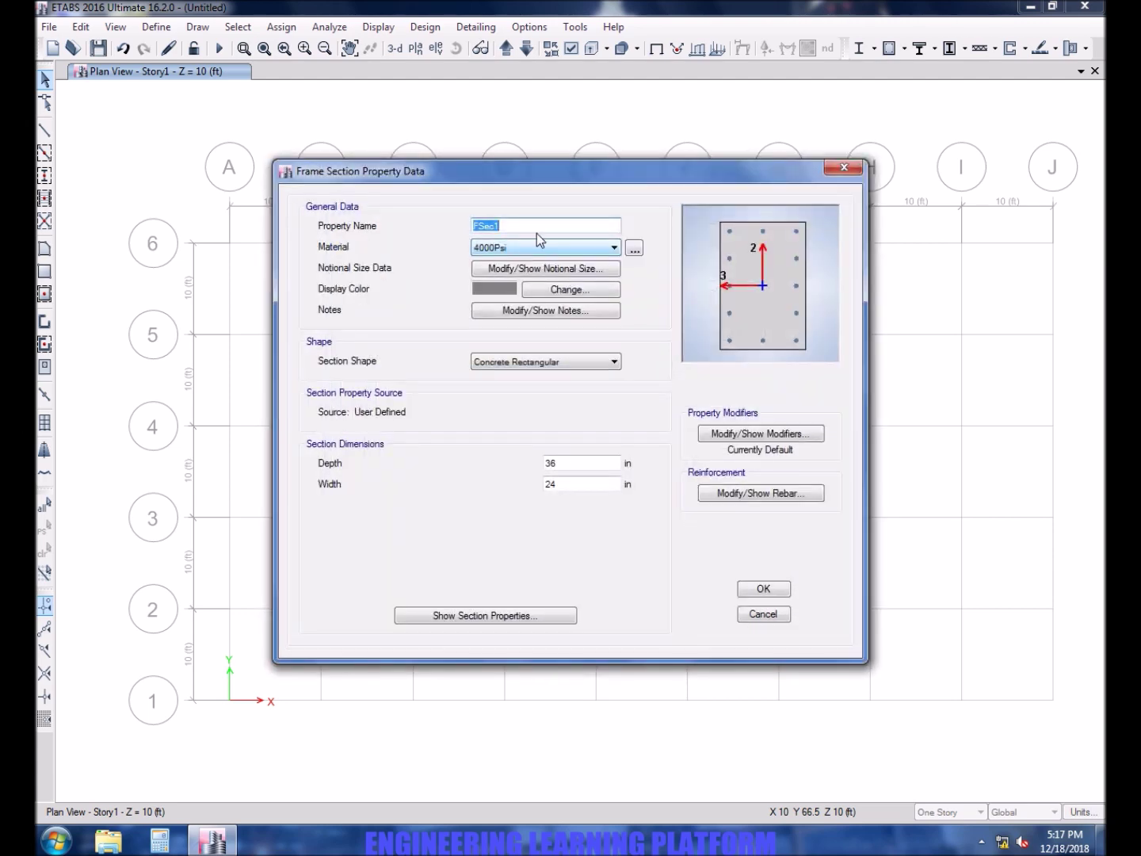
{"action": "type", "text": "1"}
{"action": "double_click", "coordinate": [594, 459]}
{"action": "type", "text": "12"}
{"action": "double_click", "coordinate": [557, 484]}
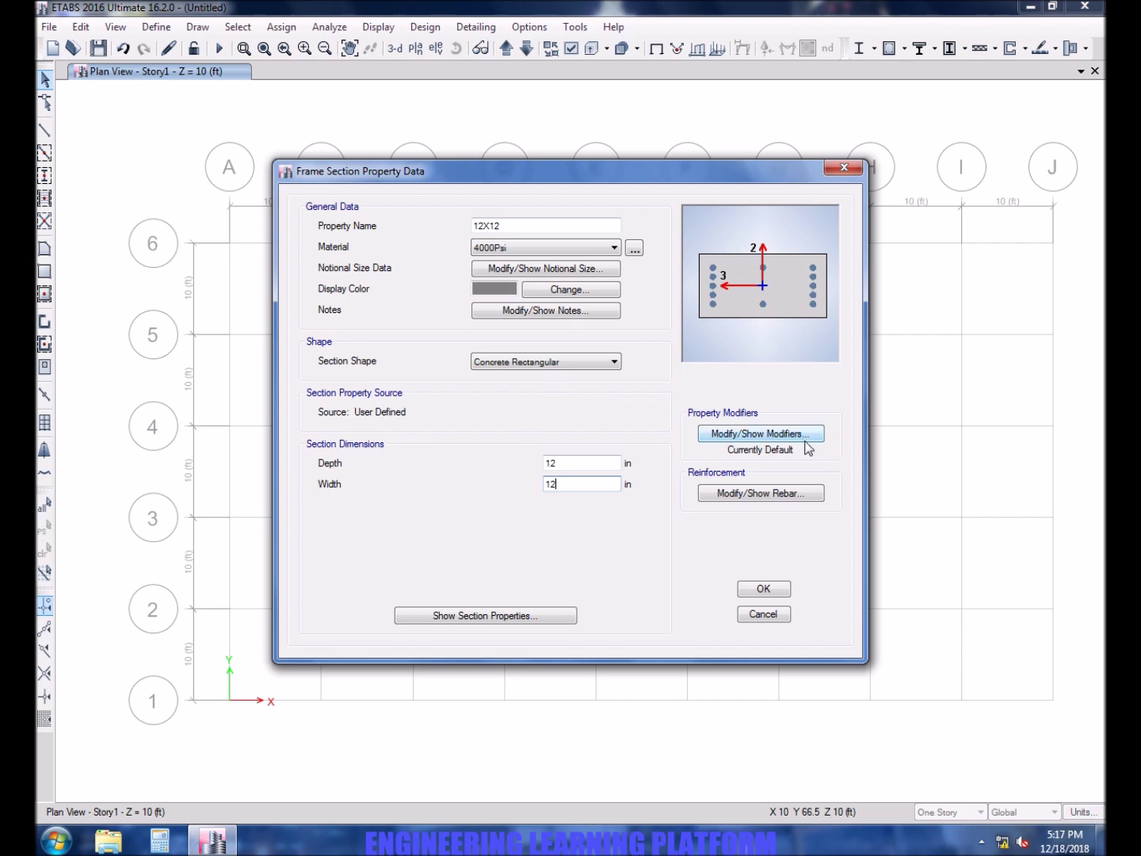
- Set the 12X12 section's torsional constant modifier to 0.001 and its 2-axis moment of inertia modifier to 0.35, and reduce the 3-axis one too
{"action": "left_click", "coordinate": [803, 436]}
{"action": "double_click", "coordinate": [642, 365]}
{"action": "type", "text": "0.001"}
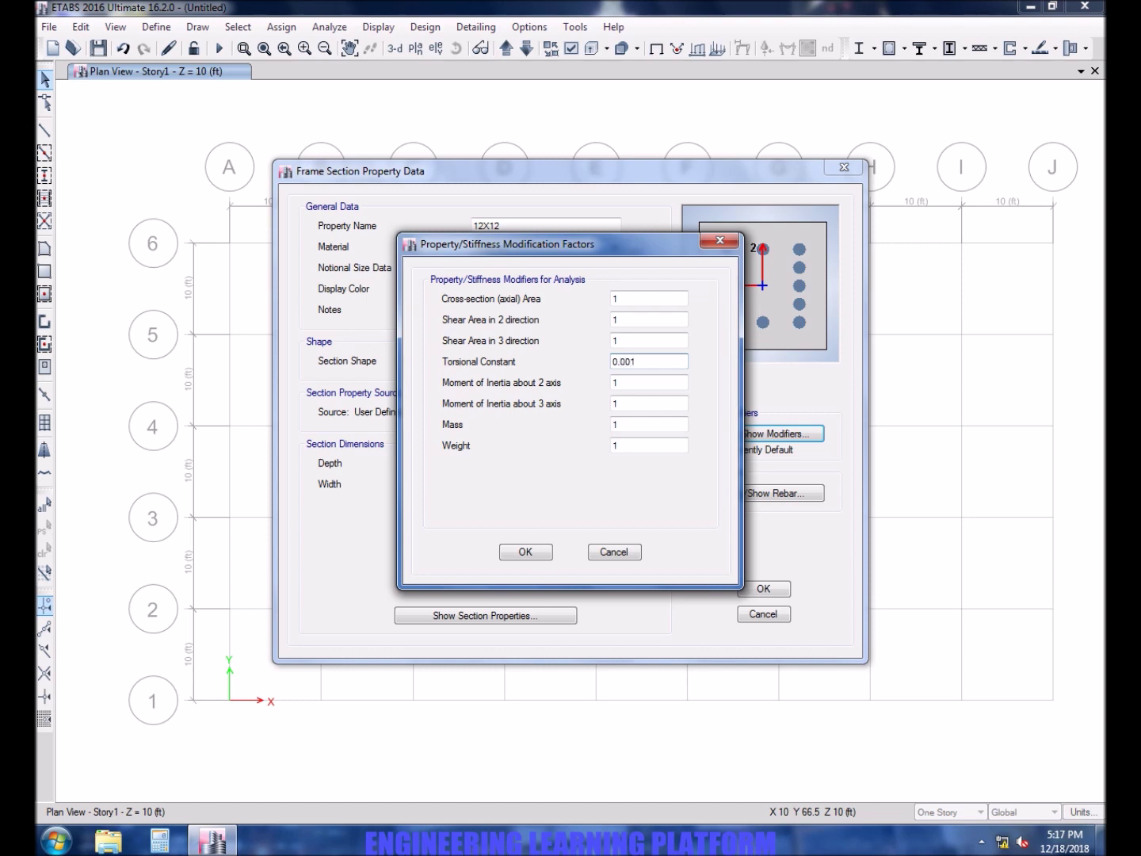
{"action": "double_click", "coordinate": [615, 383]}
{"action": "key", "text": "Tab"}
{"action": "double_click", "coordinate": [620, 381]}
{"action": "type", "text": "0.35"}
{"action": "key", "text": "Tab"}
{"action": "type", "text": "0"}
{"action": "left_click", "coordinate": [536, 550]}
- Set the 12X12 section's reinforcement design type to M3 Design Only (Beam) and save the section
{"action": "left_click", "coordinate": [765, 493]}
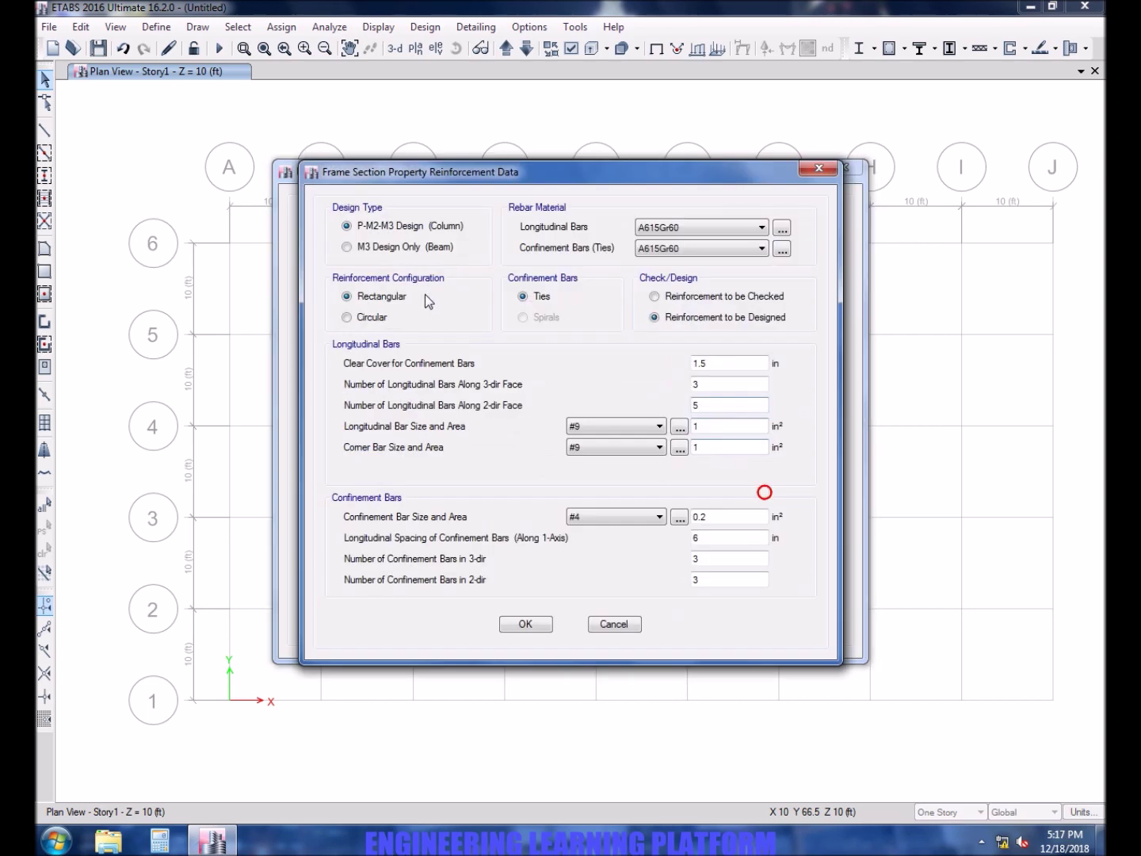
{"action": "left_click", "coordinate": [400, 248]}
{"action": "left_click", "coordinate": [531, 403]}
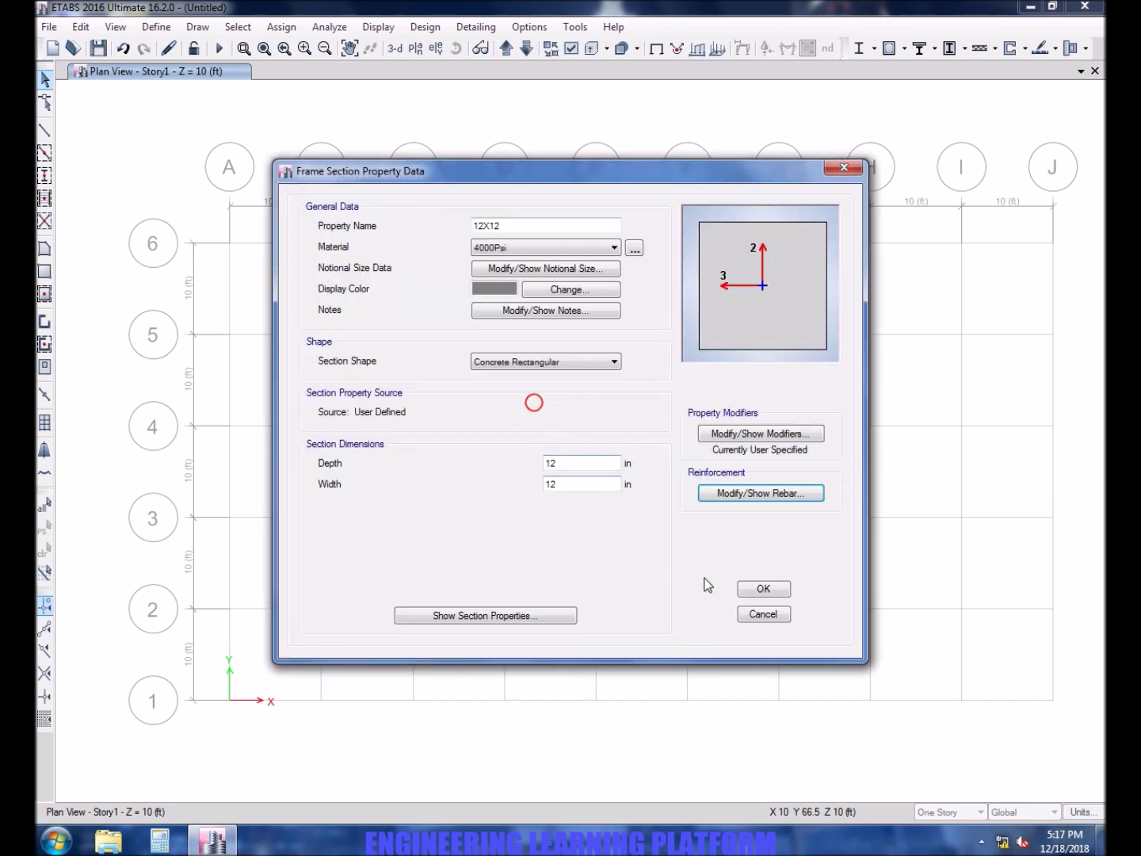
{"action": "left_click", "coordinate": [769, 591]}
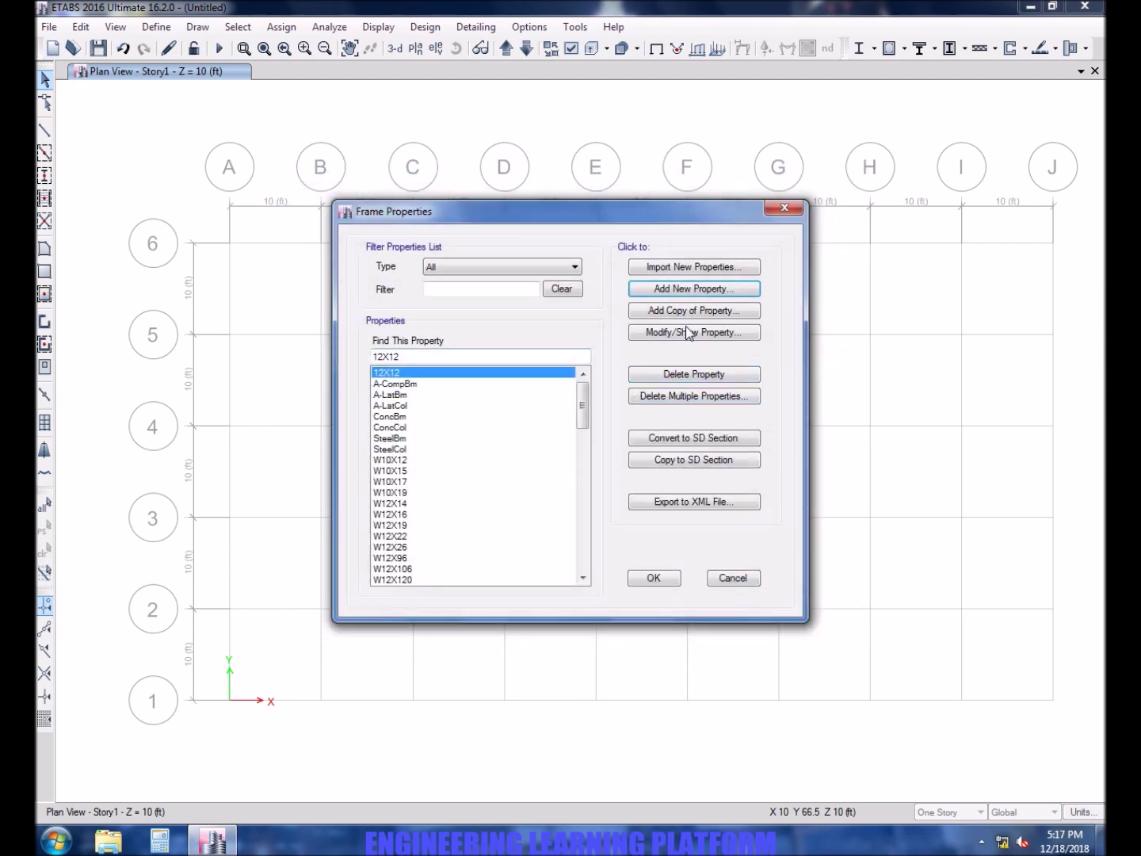
- Add a second concrete rectangular frame section named C12X12 with a depth and width of 12 in
{"action": "left_click", "coordinate": [689, 288]}
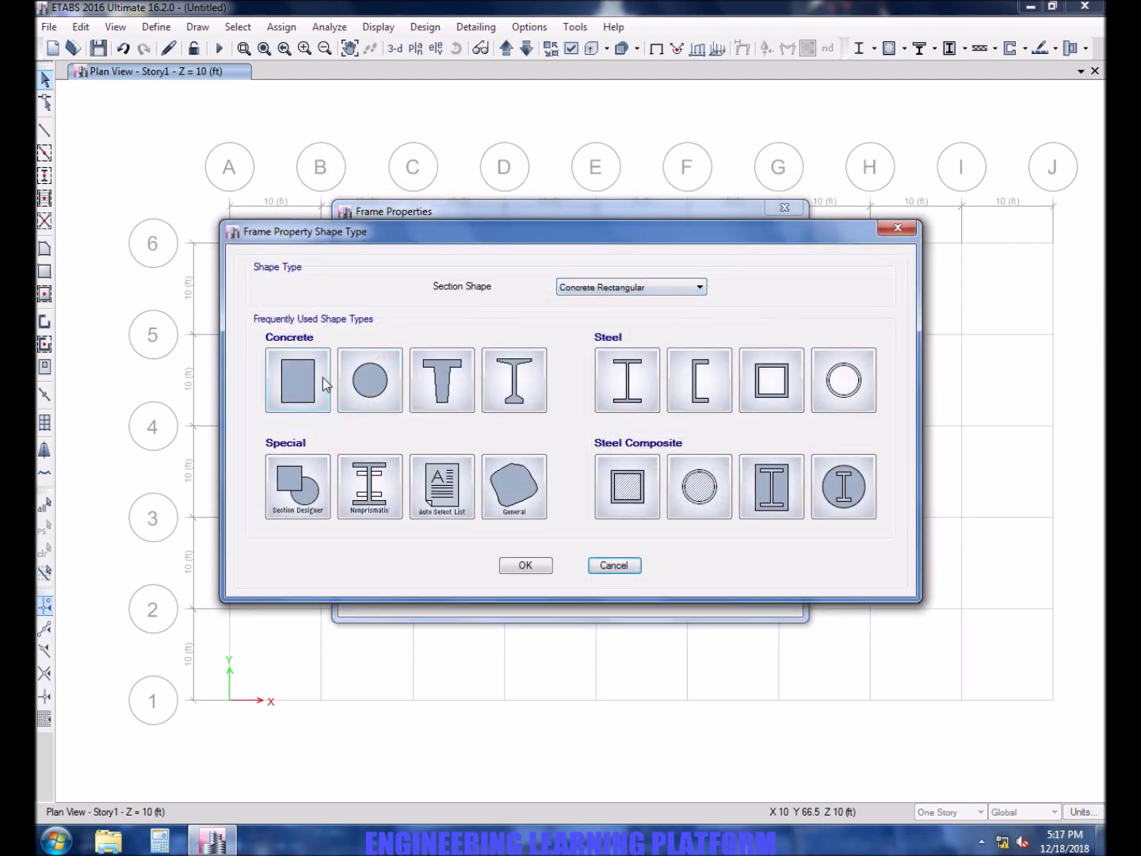
{"action": "left_click", "coordinate": [322, 377]}
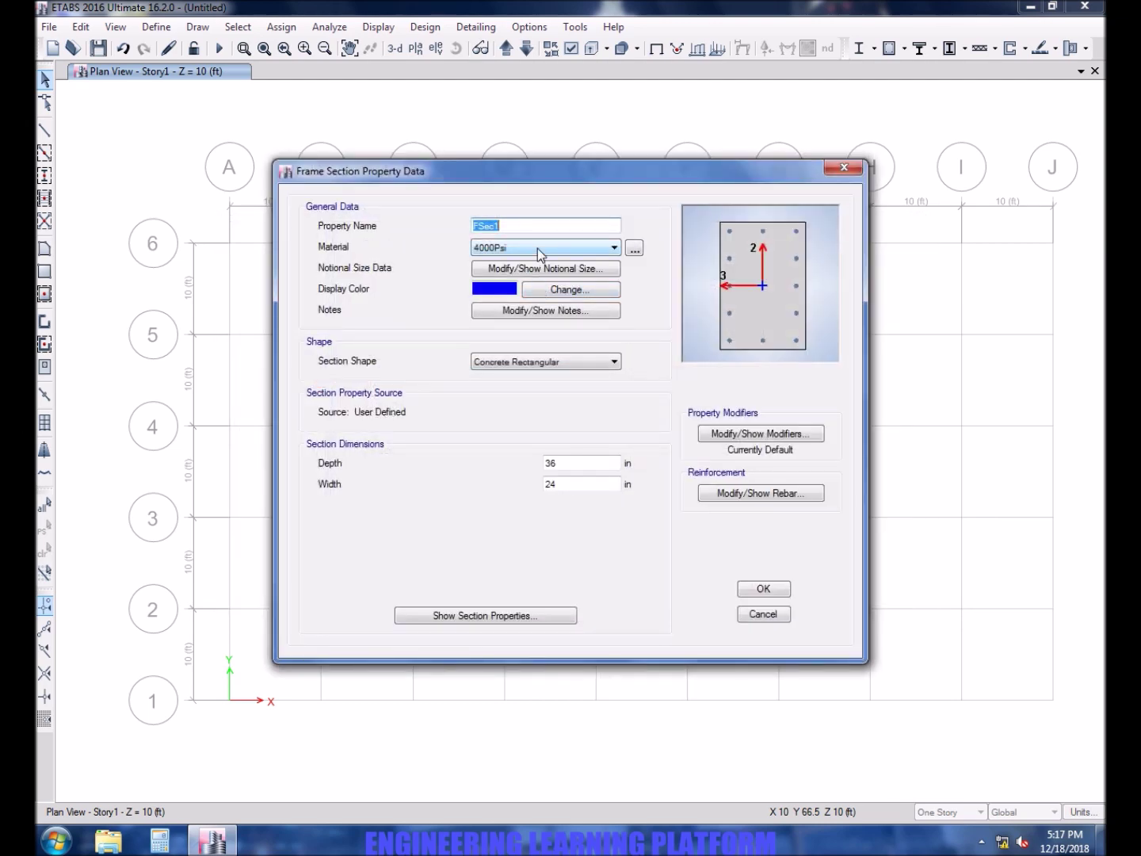
{"action": "type", "text": "12"}
{"action": "left_click", "coordinate": [473, 226]}
{"action": "type", "text": "C"}
{"action": "double_click", "coordinate": [587, 463]}
{"action": "type", "text": "12"}
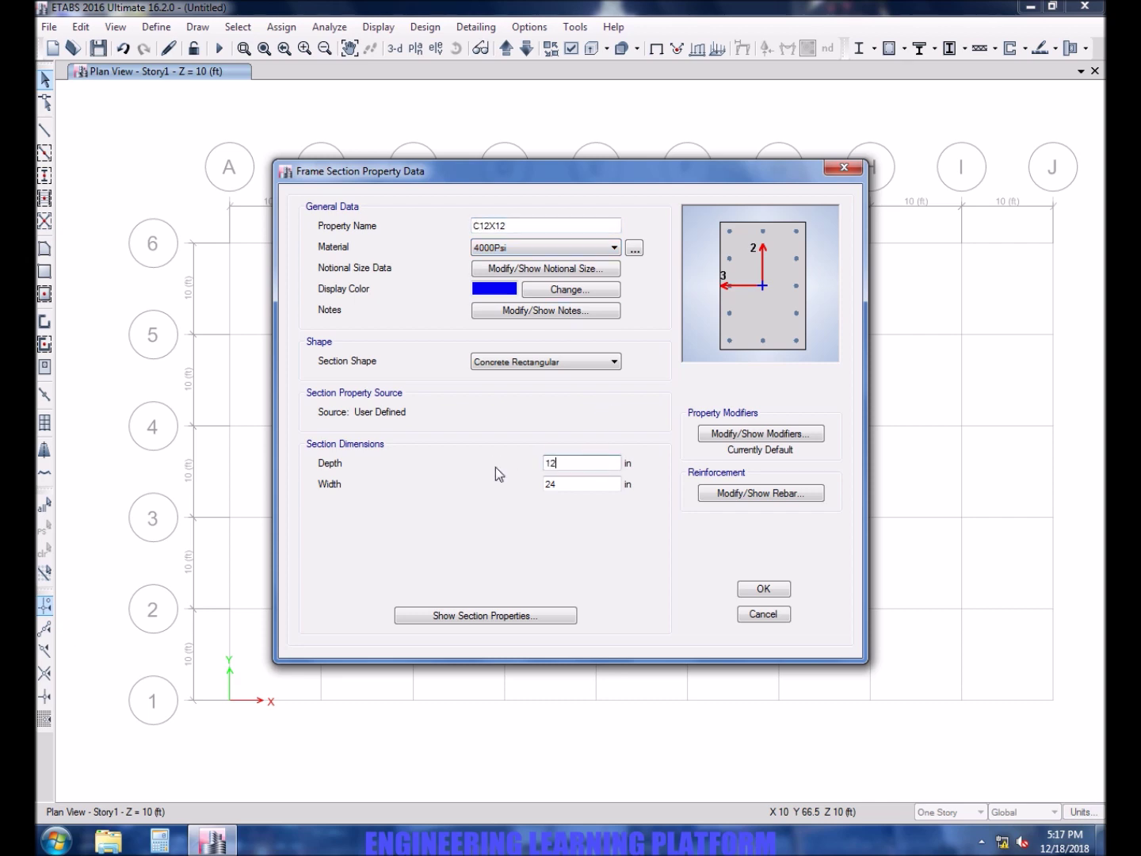
{"action": "double_click", "coordinate": [560, 488]}
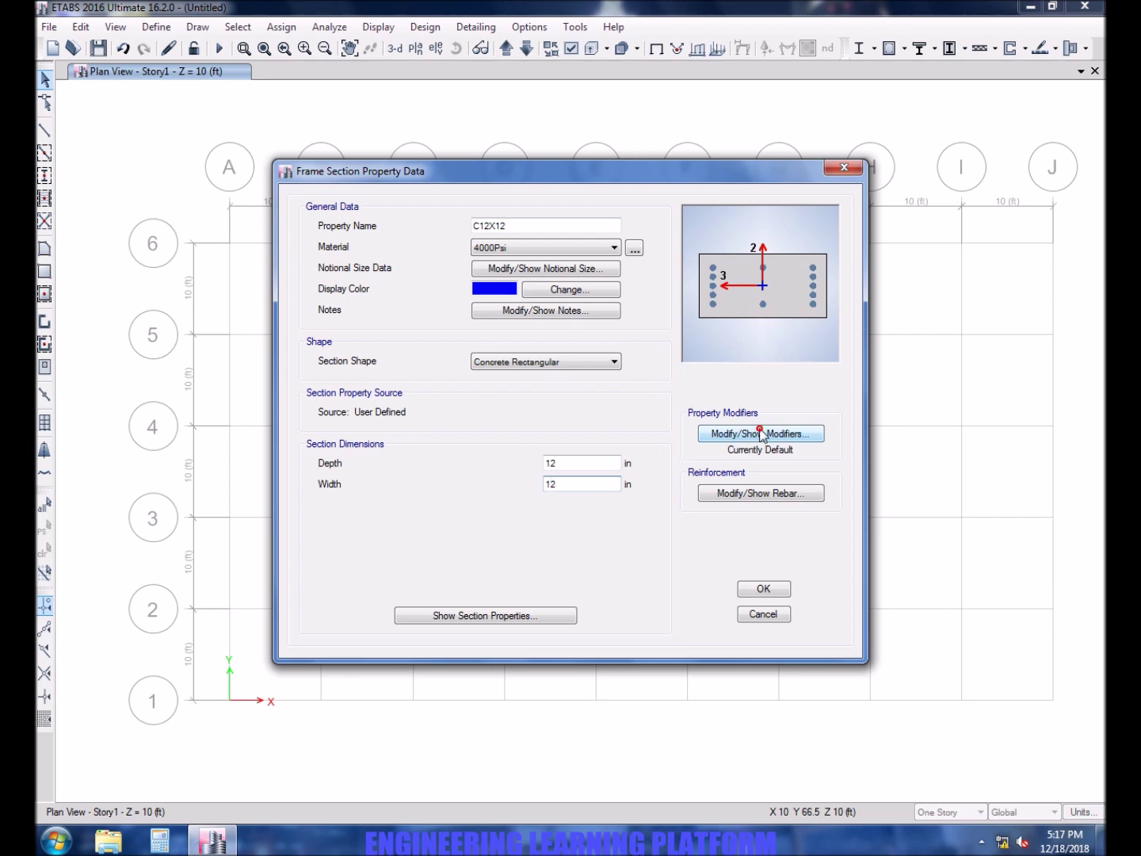
- Set the C12X12 section's moment of inertia modifiers about the 2 and 3 axes to 0.7
{"action": "left_click", "coordinate": [759, 432]}
{"action": "double_click", "coordinate": [627, 385]}
{"action": "type", "text": "0.7"}
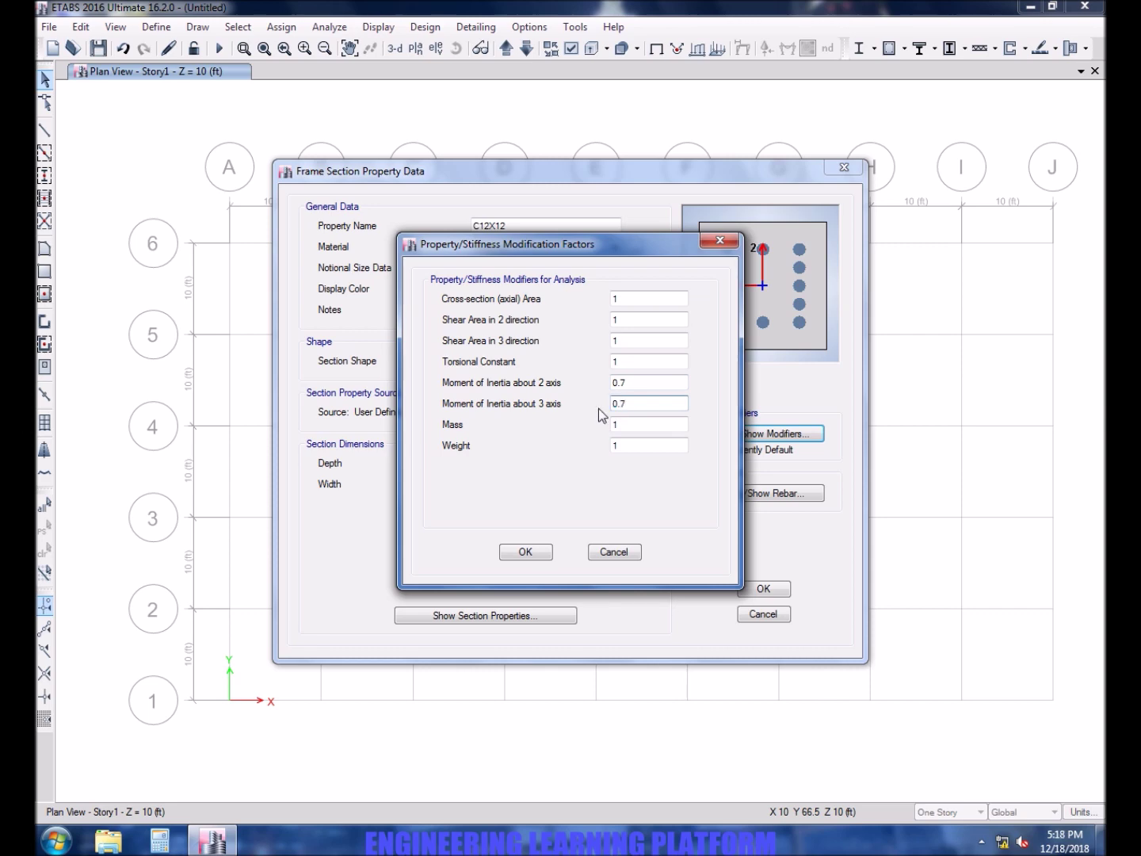
{"action": "left_click", "coordinate": [535, 549]}
- Accept the P-M2-M3 Design (Column) reinforcement settings for C12X12 and save the frame section definitions
{"action": "left_click", "coordinate": [735, 493]}
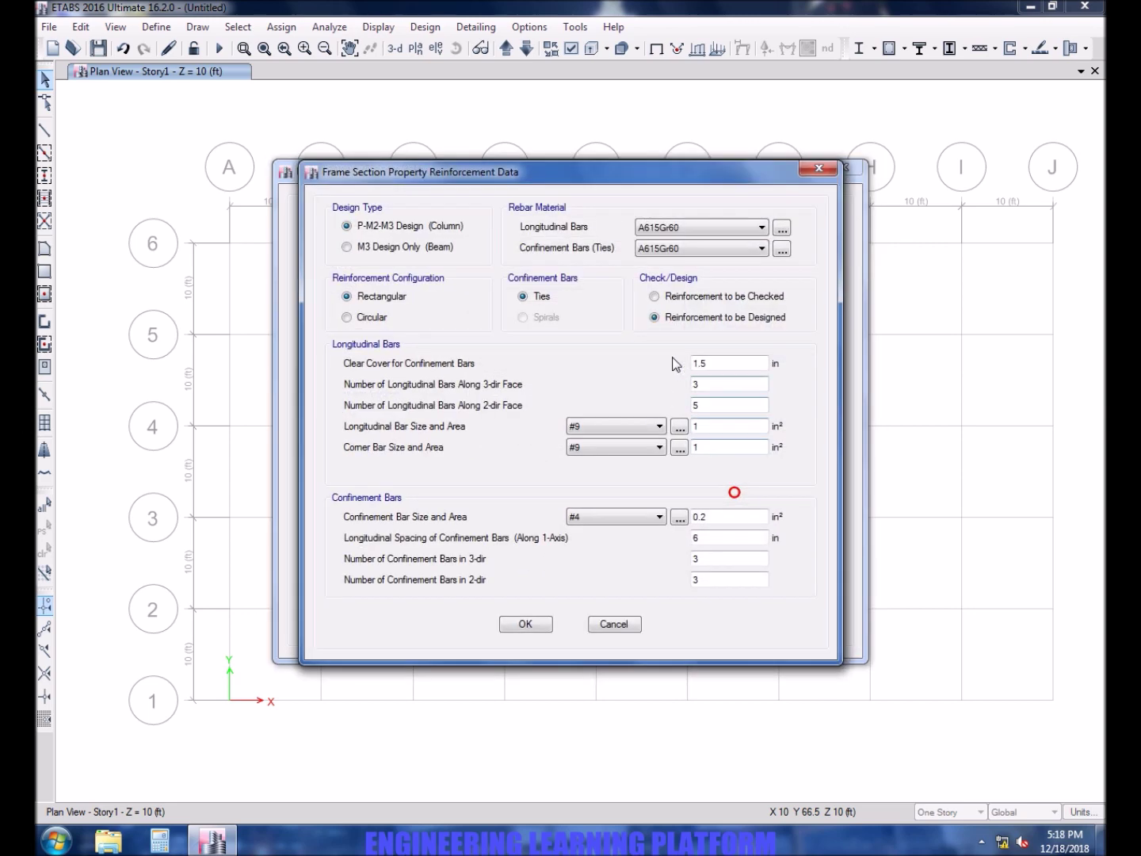
{"action": "left_click", "coordinate": [526, 624]}
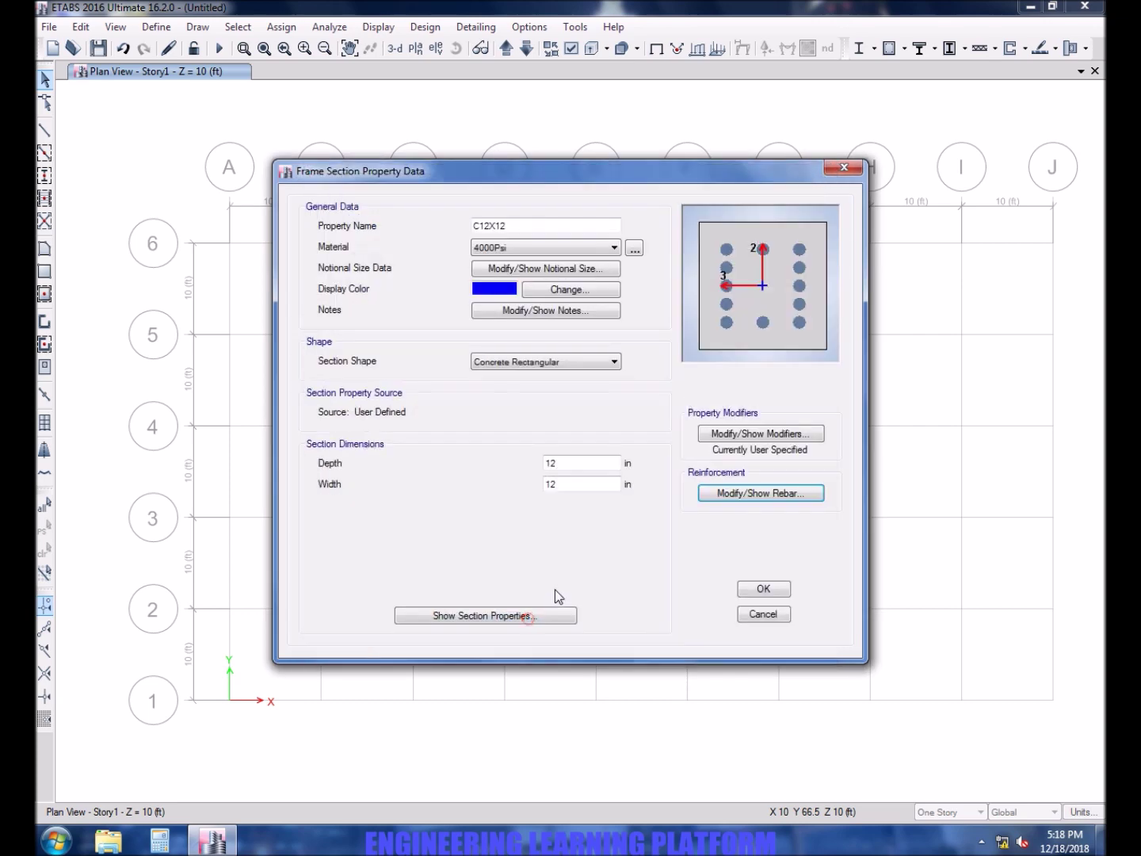
{"action": "left_click", "coordinate": [764, 590]}
{"action": "left_click", "coordinate": [654, 582]}
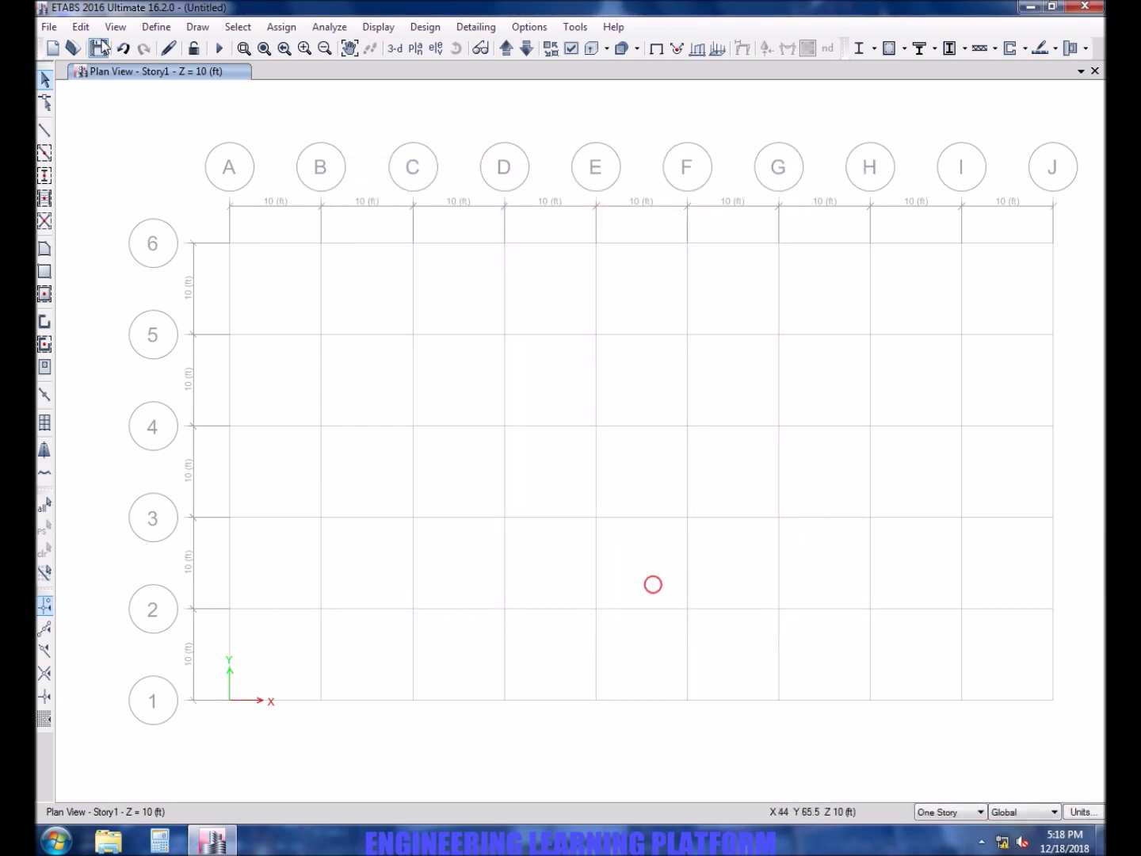
- Delete the Plank1 property from the slab section definitions
{"action": "left_click", "coordinate": [155, 26]}
{"action": "mouse_move", "coordinate": [203, 75]}
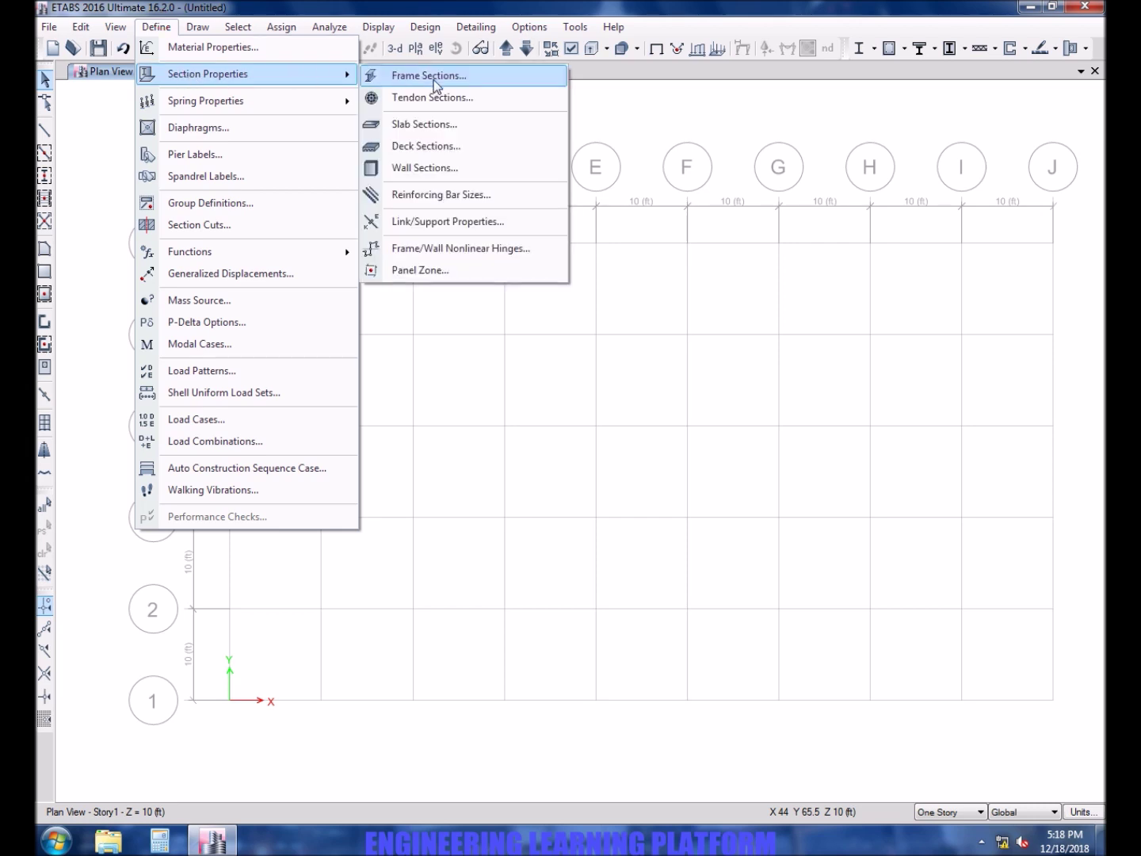
{"action": "left_click", "coordinate": [444, 126]}
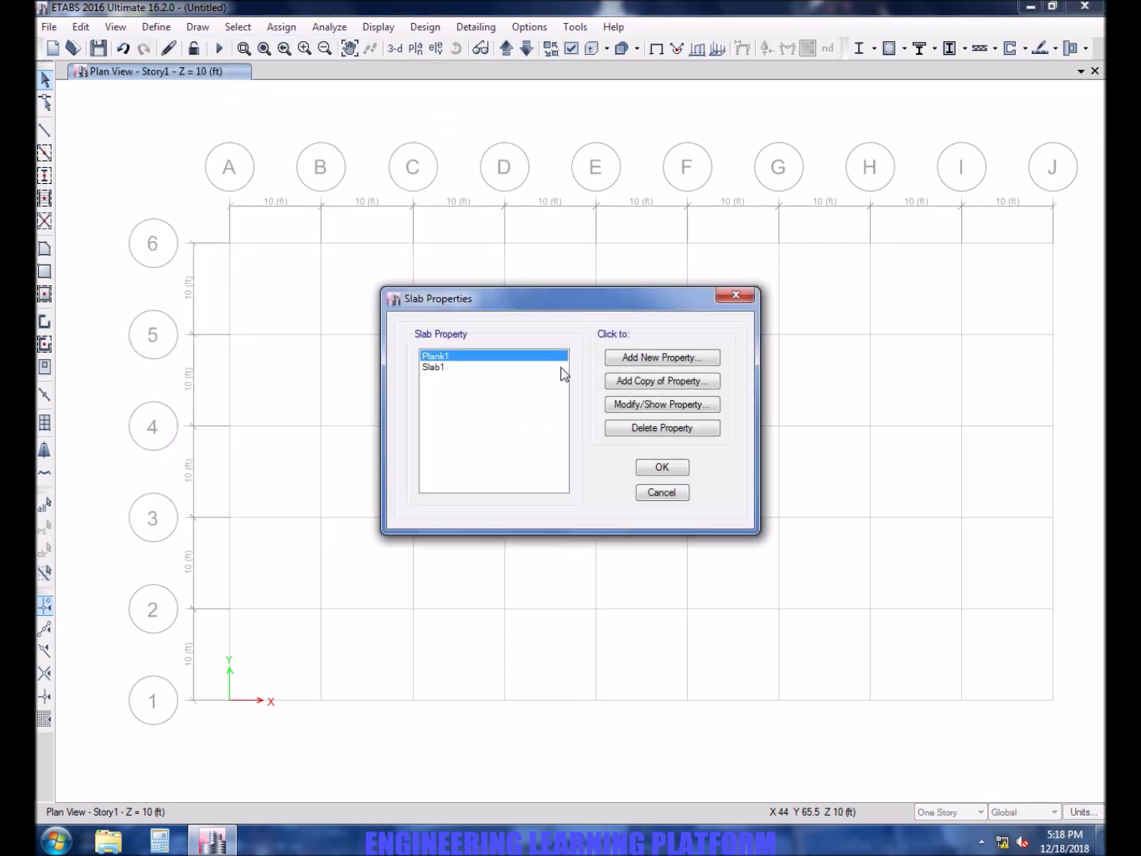
{"action": "left_click", "coordinate": [657, 428]}
{"action": "left_click", "coordinate": [611, 474]}
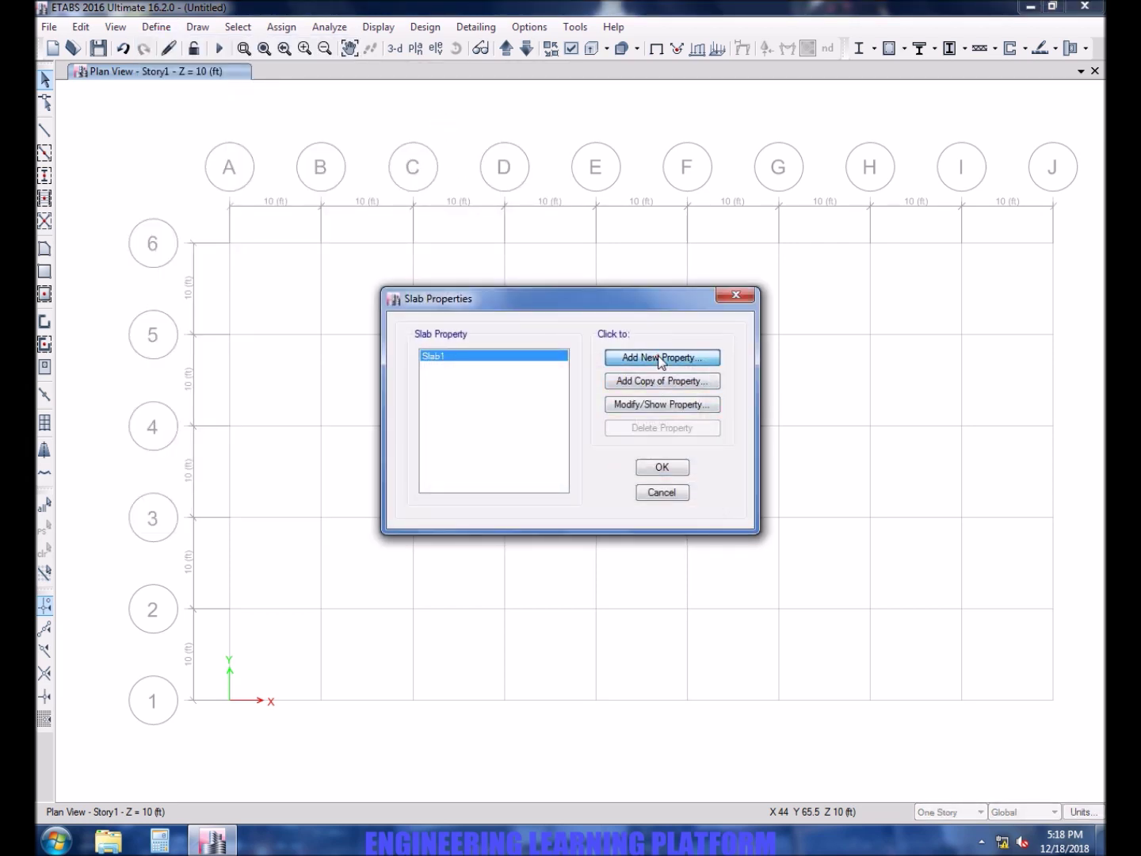
- Add a slab property named SLAB 6INCH SHELL with Shell-Thin modeling type and a thickness of 6 in
{"action": "left_click", "coordinate": [660, 359]}
{"action": "left_click_drag", "start_coordinate": [618, 246], "coordinate": [503, 245]}
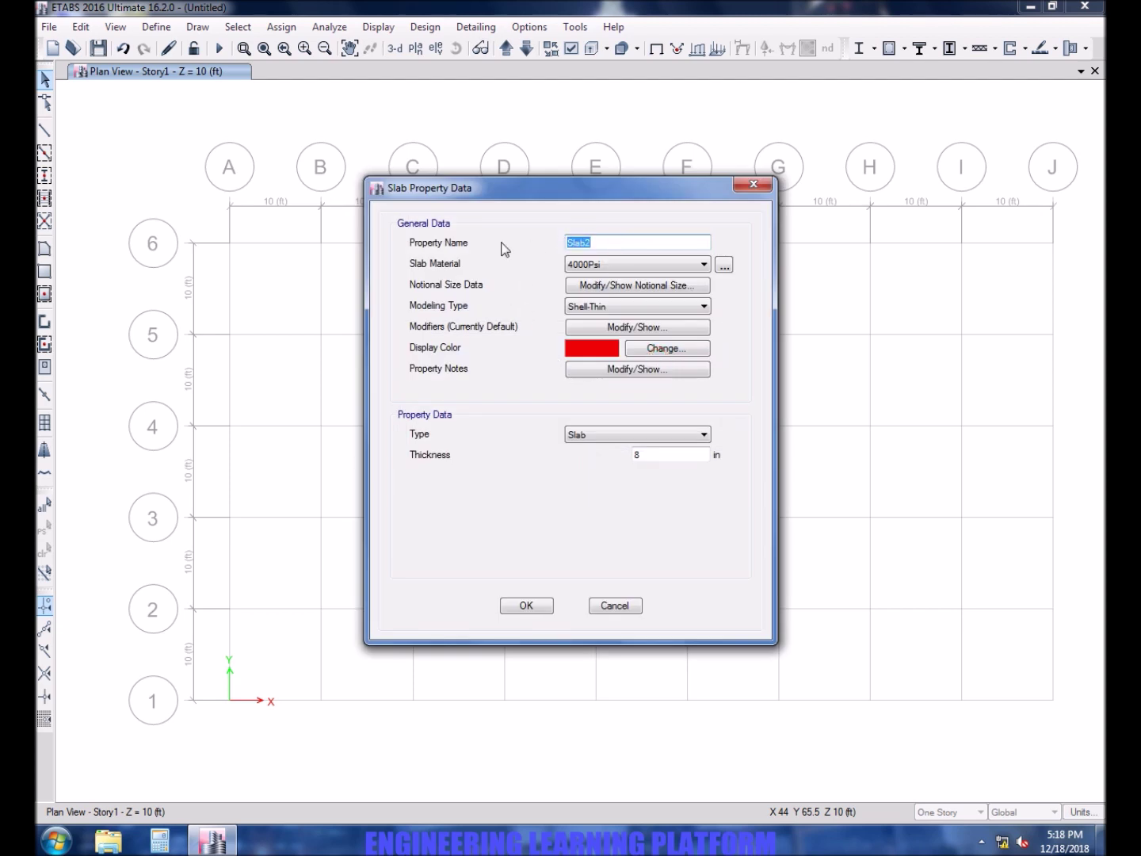
{"action": "type", "text": "SL"}
{"action": "left_click", "coordinate": [640, 306]}
{"action": "left_click", "coordinate": [641, 306]}
{"action": "double_click", "coordinate": [669, 451]}
{"action": "type", "text": "6"}
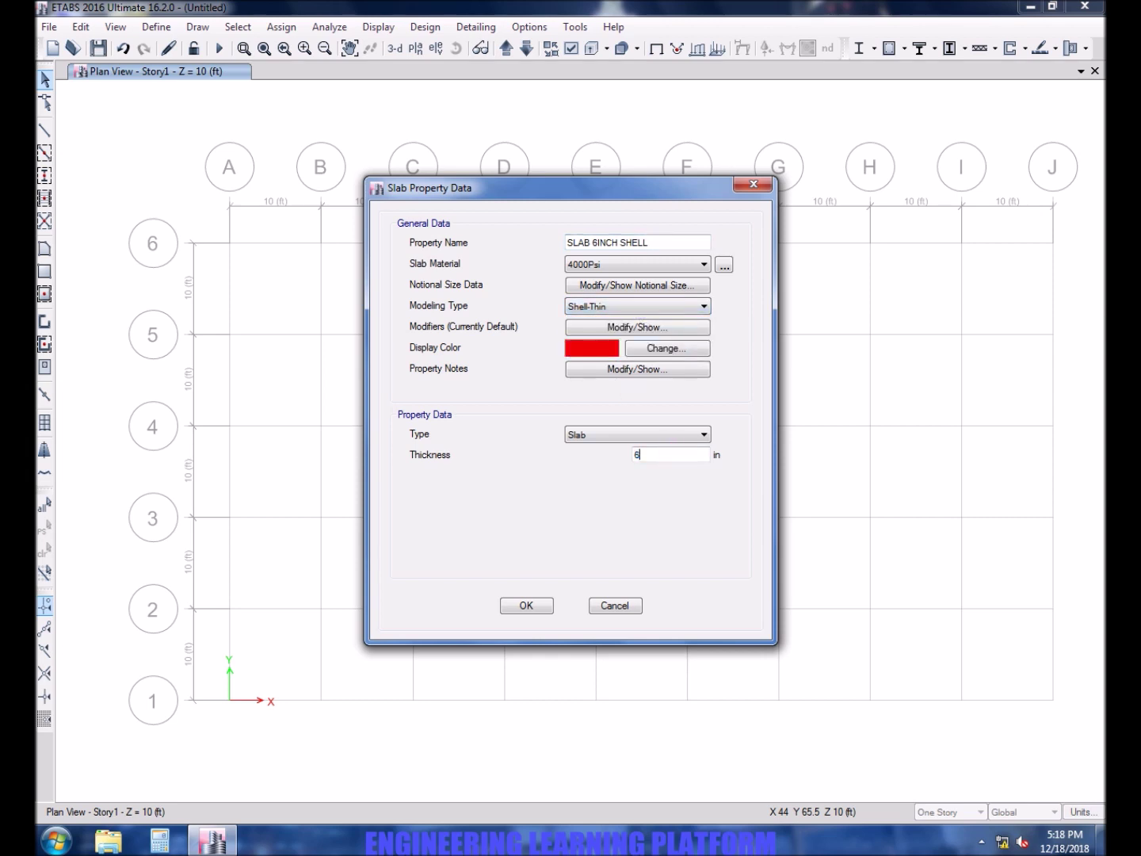
- Set the shell slab's bending m11, m22 and m12 modifiers to 0.25 and save the property
{"action": "left_click", "coordinate": [648, 328]}
{"action": "left_click_drag", "start_coordinate": [630, 362], "coordinate": [611, 364]}
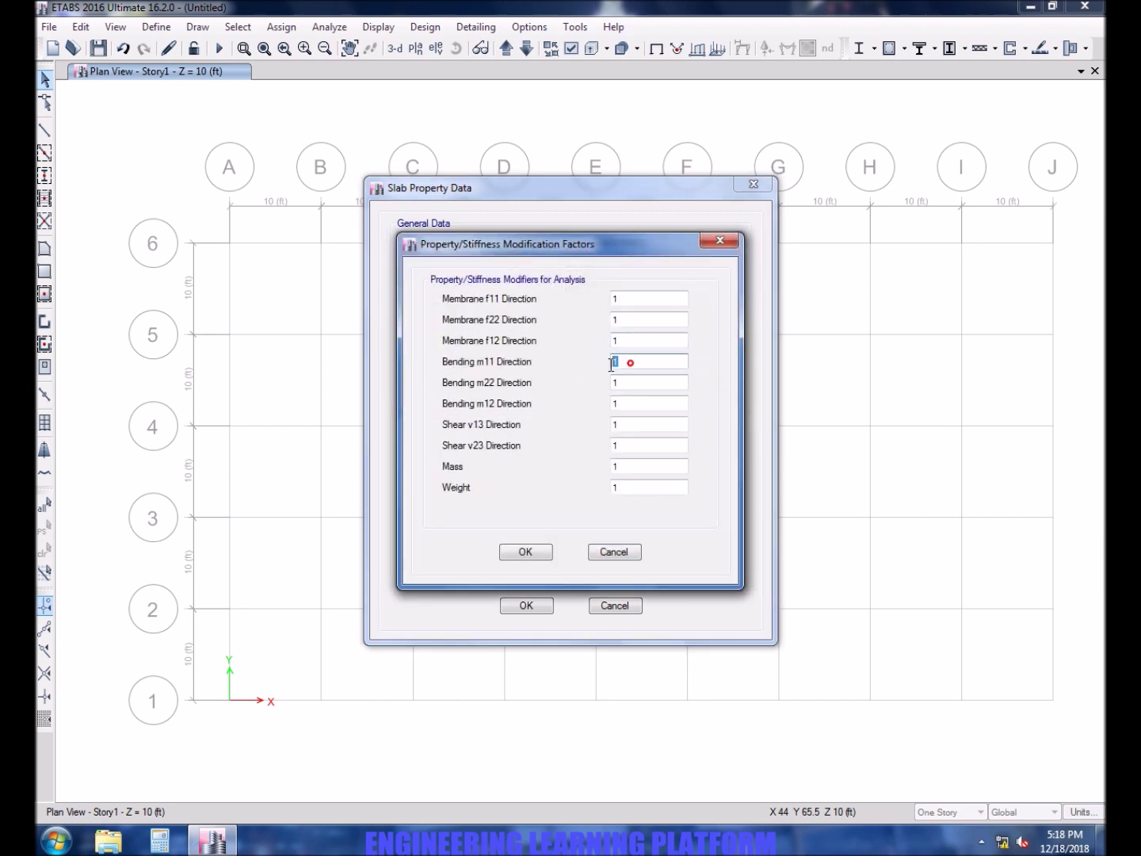
{"action": "type", "text": "0."}
{"action": "left_click_drag", "start_coordinate": [625, 388], "coordinate": [598, 404]}
{"action": "type", "text": "0.20.25"}
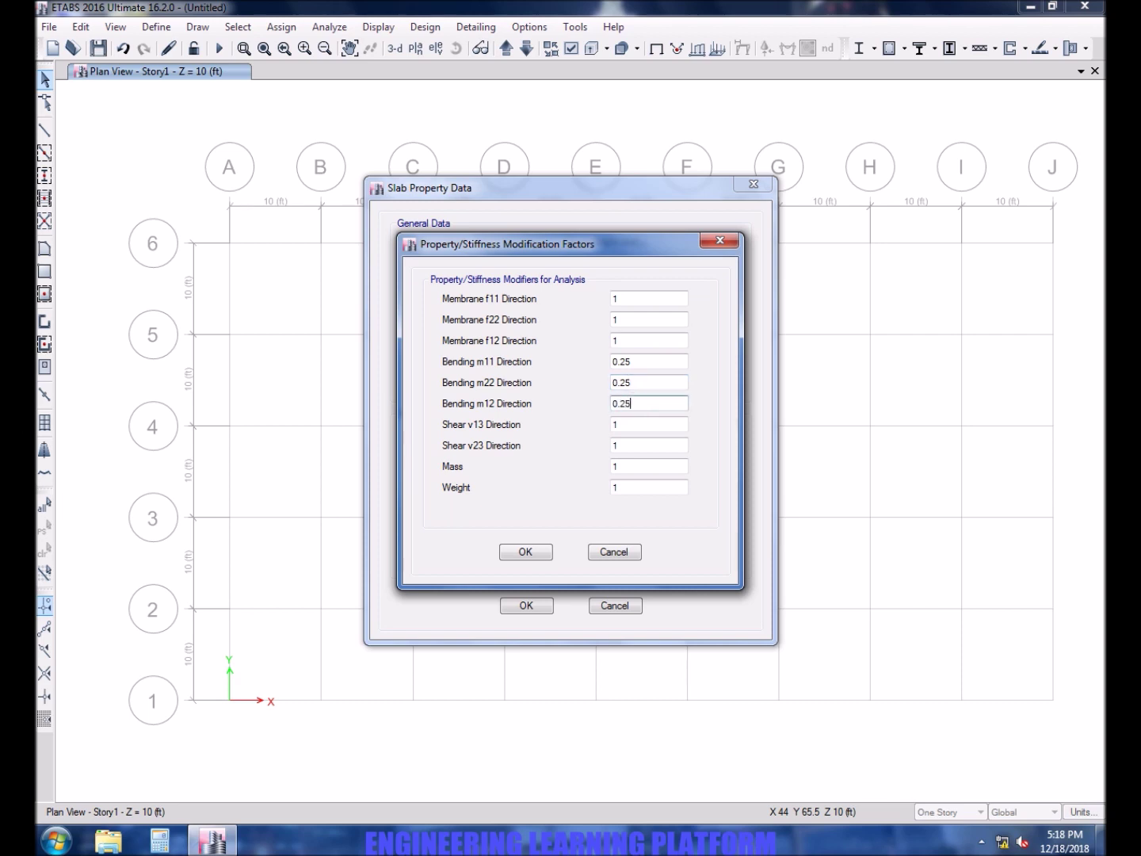
{"action": "left_click", "coordinate": [524, 553]}
{"action": "left_click", "coordinate": [525, 607]}
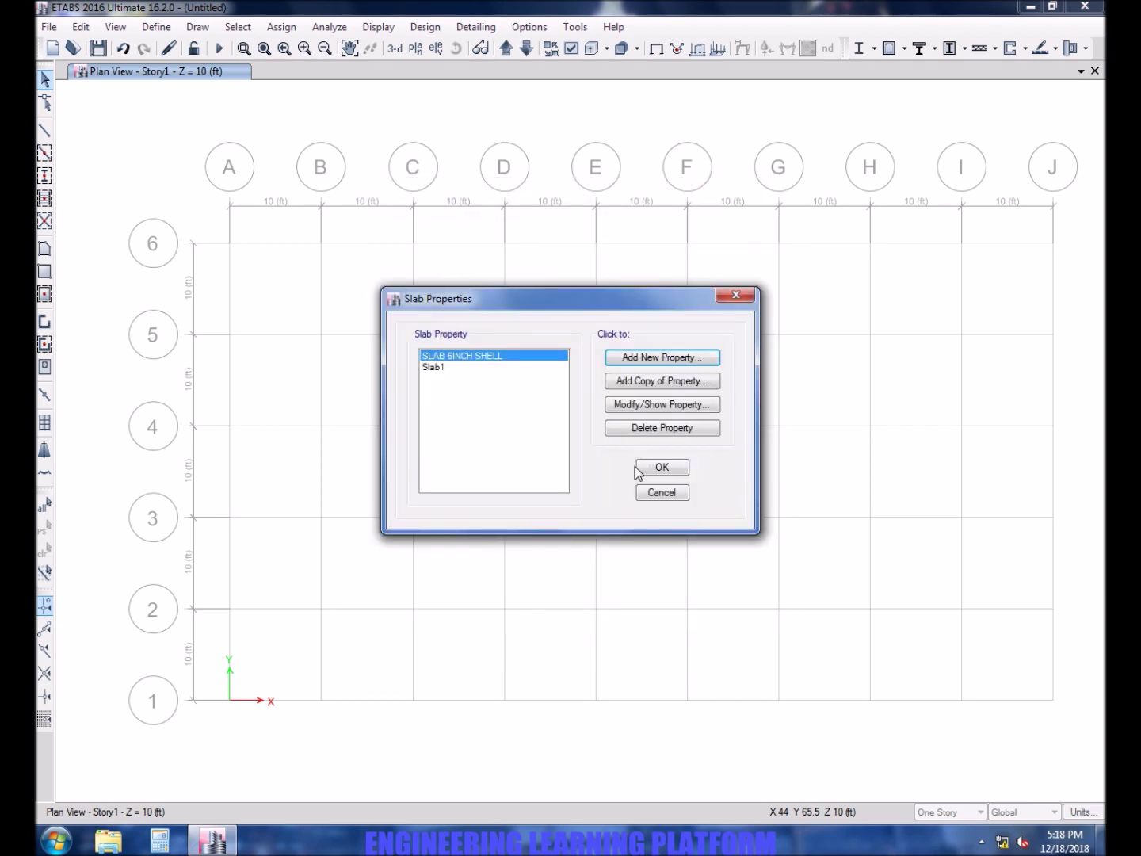
- Delete the Slab1 property from the slab properties
{"action": "left_click", "coordinate": [507, 368]}
{"action": "left_click", "coordinate": [646, 427]}
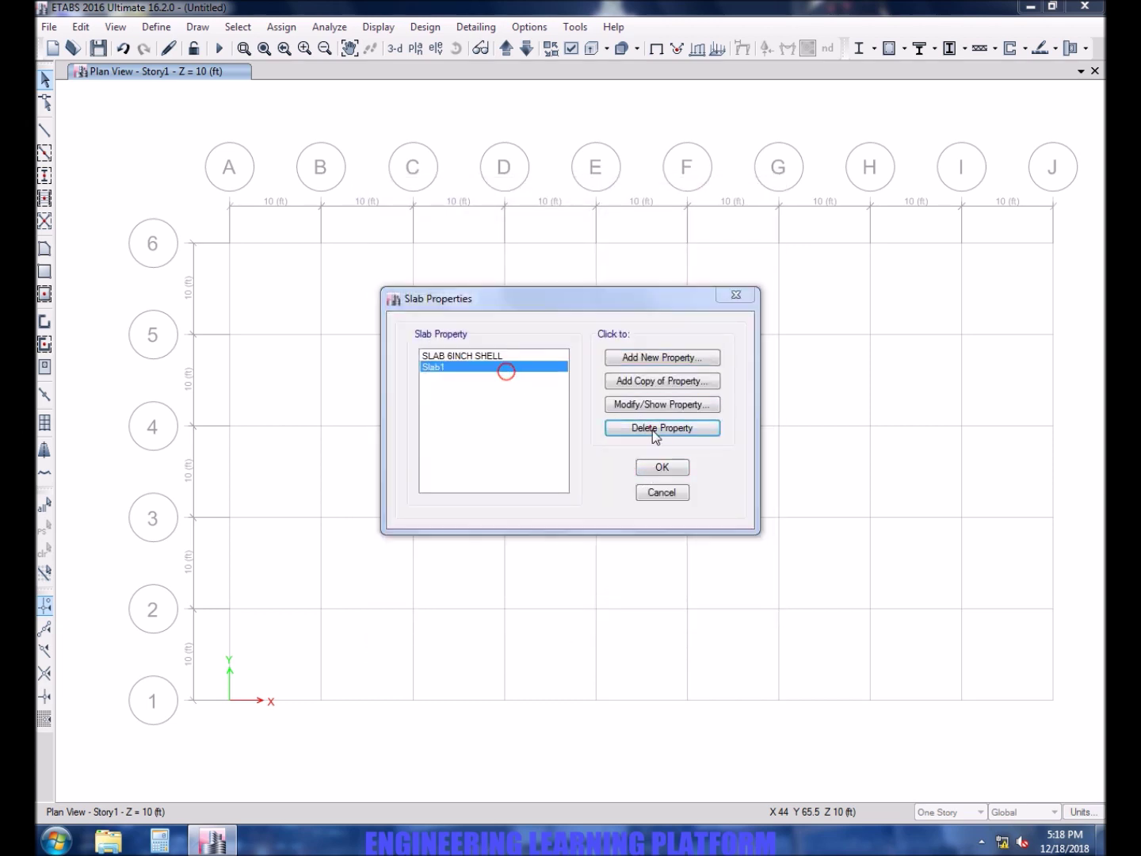
{"action": "left_click", "coordinate": [581, 475]}
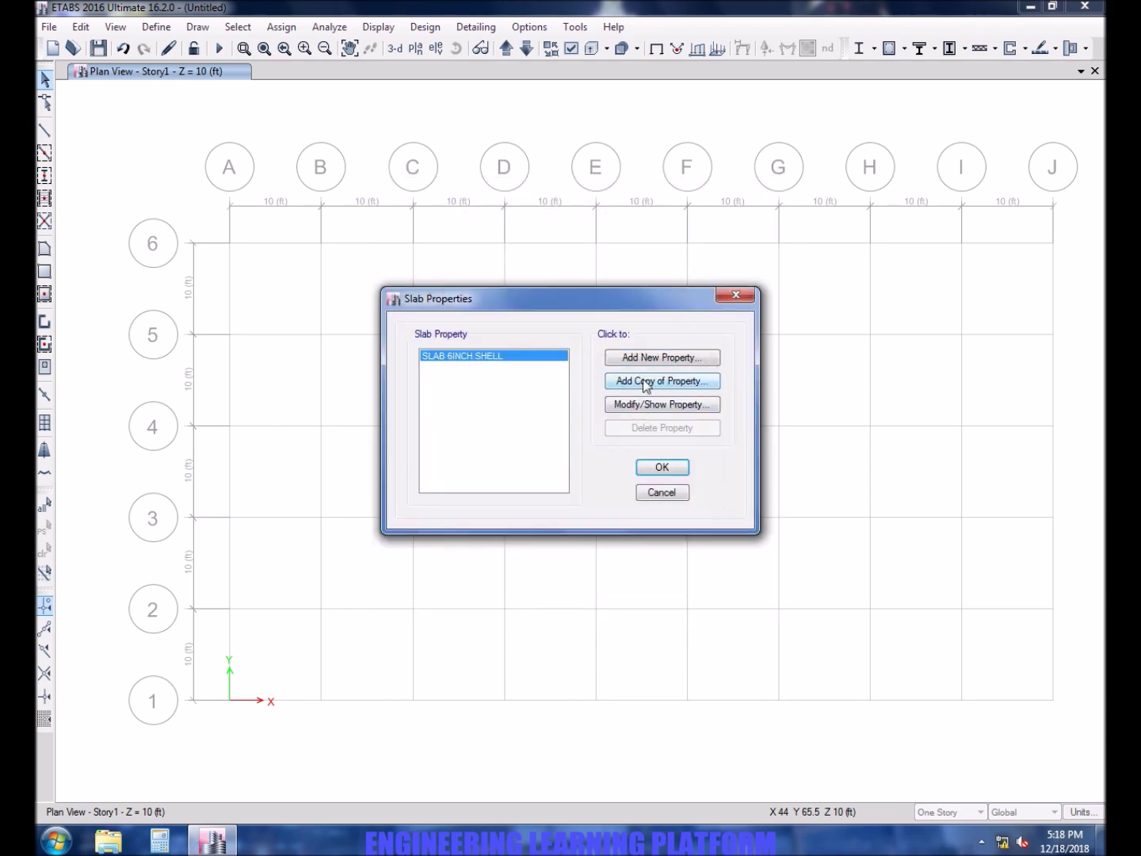
- Copy the SLAB 6INCH SHELL property as SLAB 6INCH with Membrane modeling type and a thickness of 6 in
{"action": "left_click", "coordinate": [651, 382]}
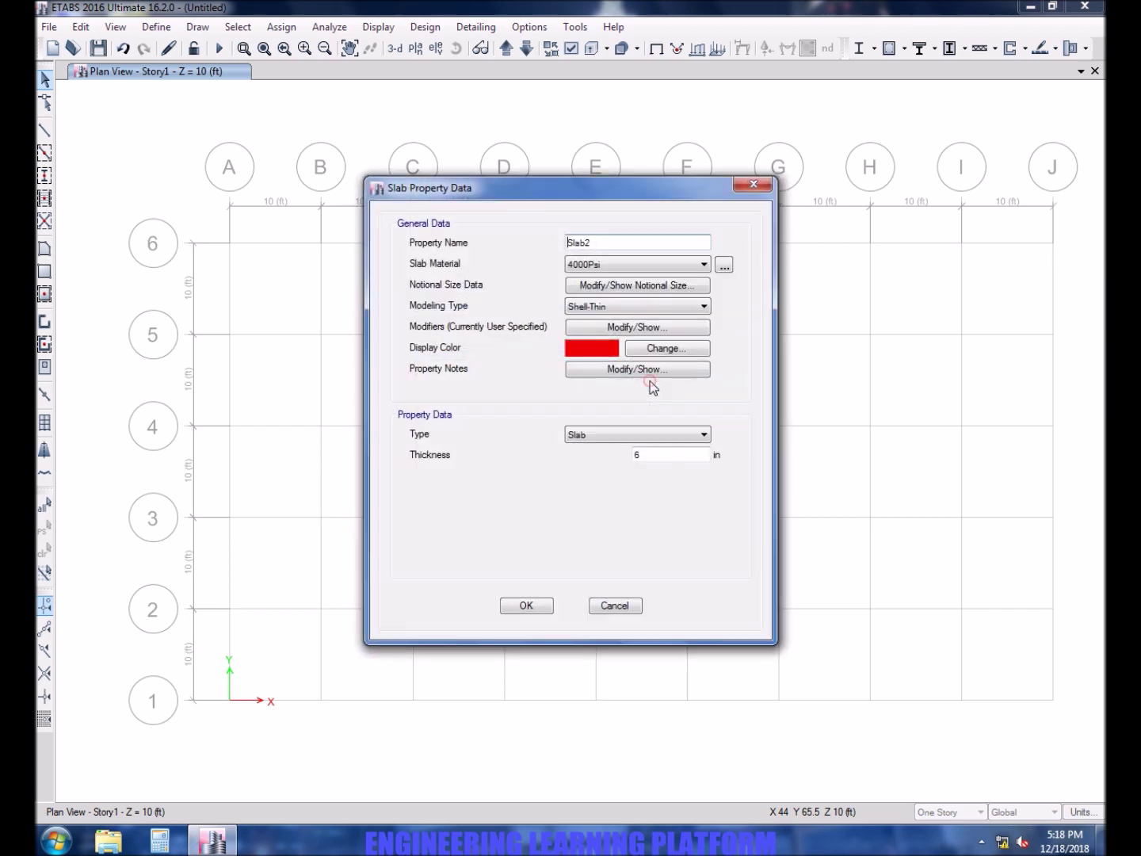
{"action": "double_click", "coordinate": [615, 242]}
{"action": "type", "text": "SLAB 6INCH"}
{"action": "left_click", "coordinate": [647, 307]}
{"action": "left_click", "coordinate": [643, 339]}
{"action": "left_click", "coordinate": [625, 455]}
{"action": "left_click_drag", "start_coordinate": [667, 454], "coordinate": [606, 459]}
{"action": "type", "text": "6INCH"}
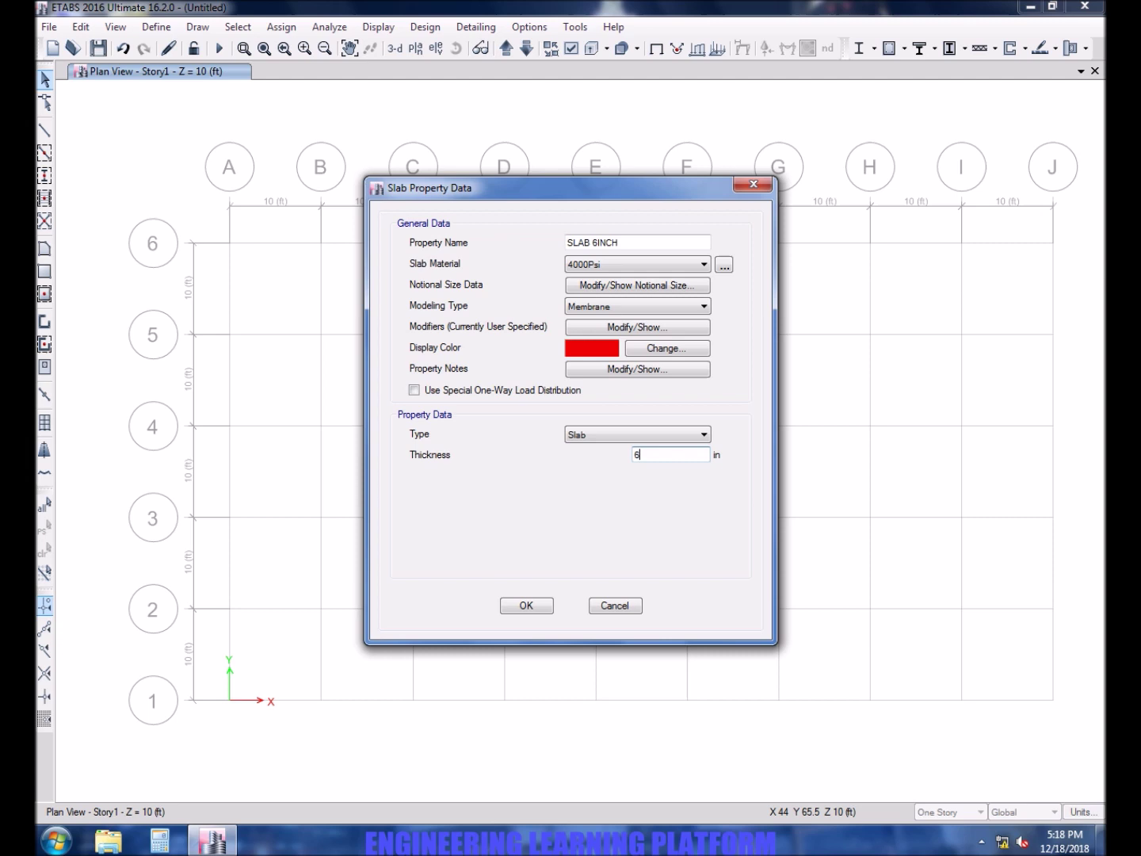
- Set the membrane slab's bending m11, m22 and m12 modifiers to 1 and save the property
{"action": "left_click", "coordinate": [650, 327]}
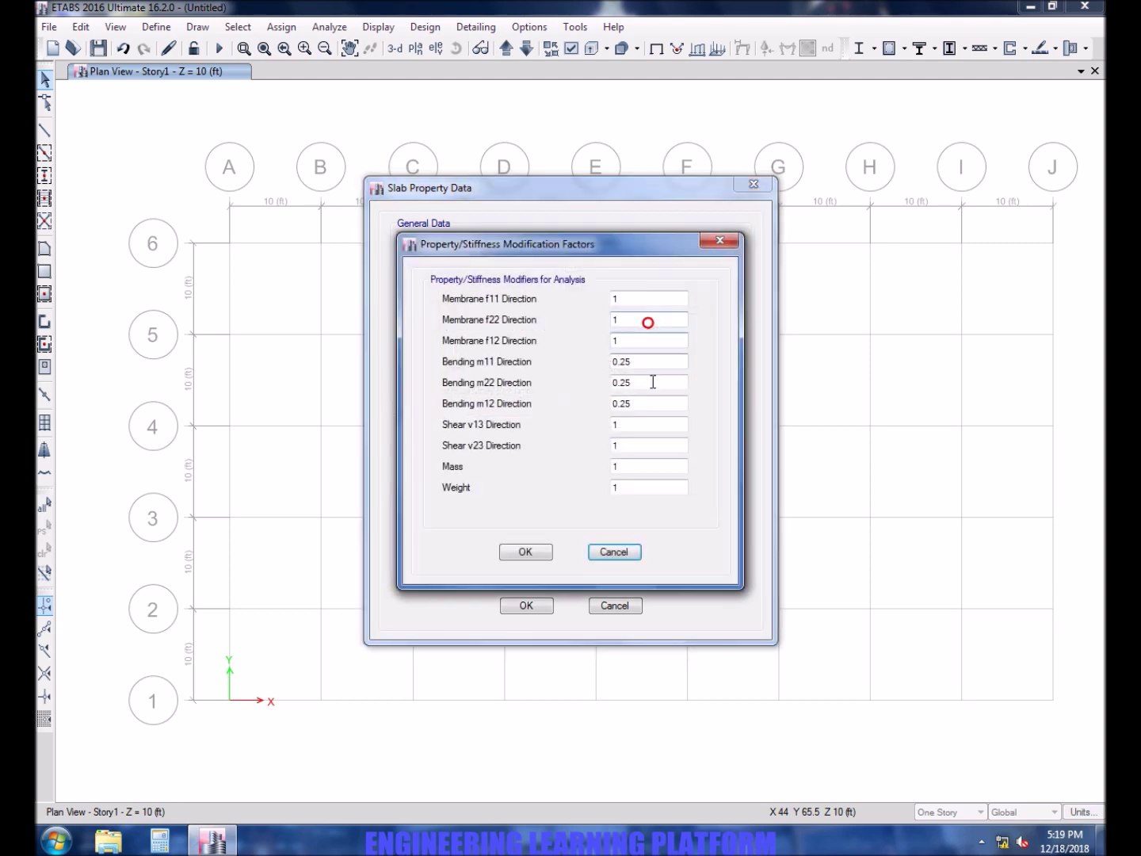
{"action": "double_click", "coordinate": [646, 361]}
{"action": "type", "text": "1"}
{"action": "double_click", "coordinate": [650, 382]}
{"action": "type", "text": "1"}
{"action": "double_click", "coordinate": [653, 403]}
{"action": "type", "text": "1"}
{"action": "left_click", "coordinate": [525, 552]}
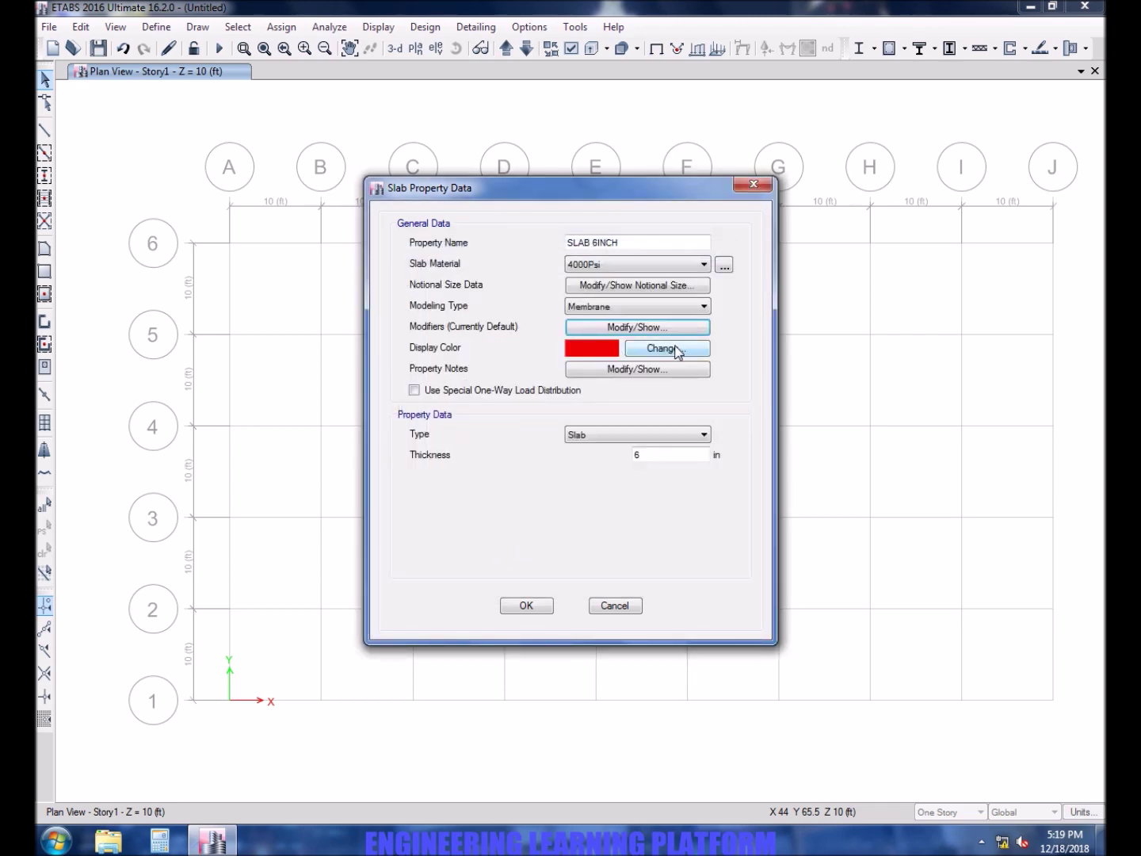
{"action": "left_click", "coordinate": [538, 603]}
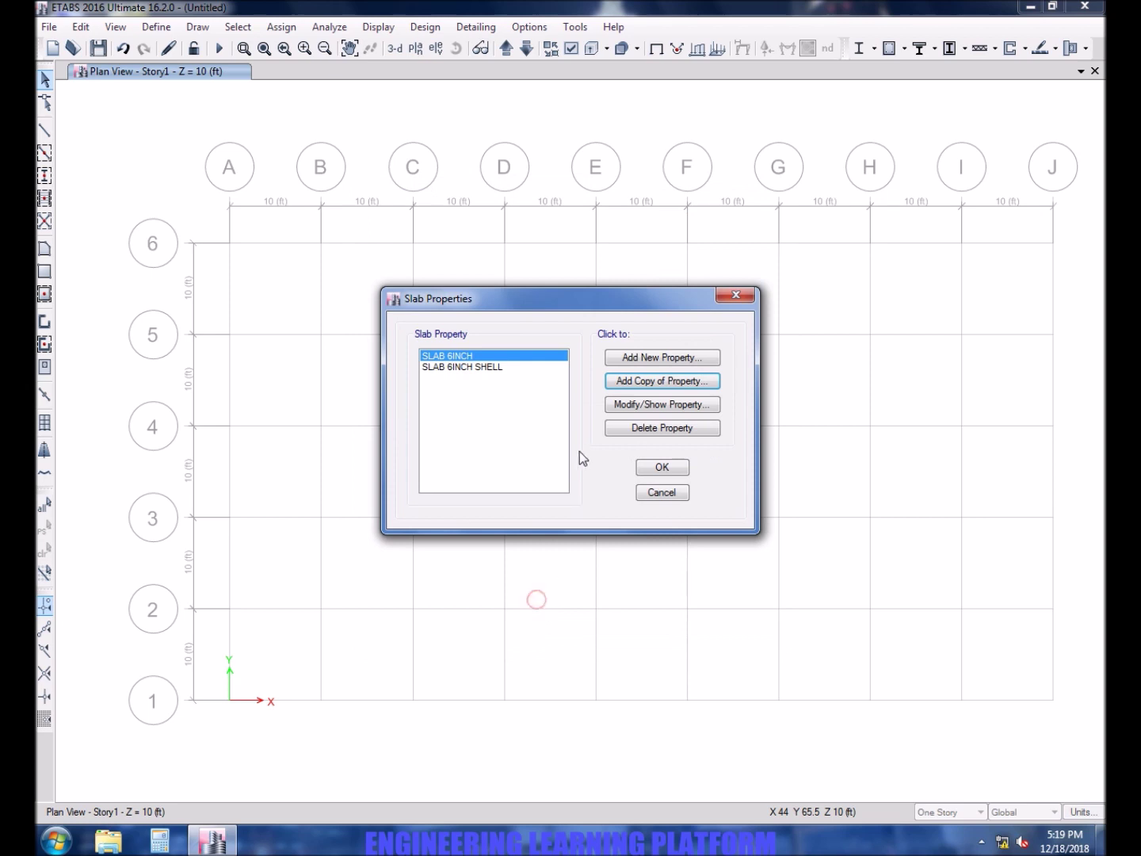
- Rename the SLAB 6INCH property as SLAB 6INCH MEMBRANE and accept the slab properties
{"action": "left_click", "coordinate": [660, 405]}
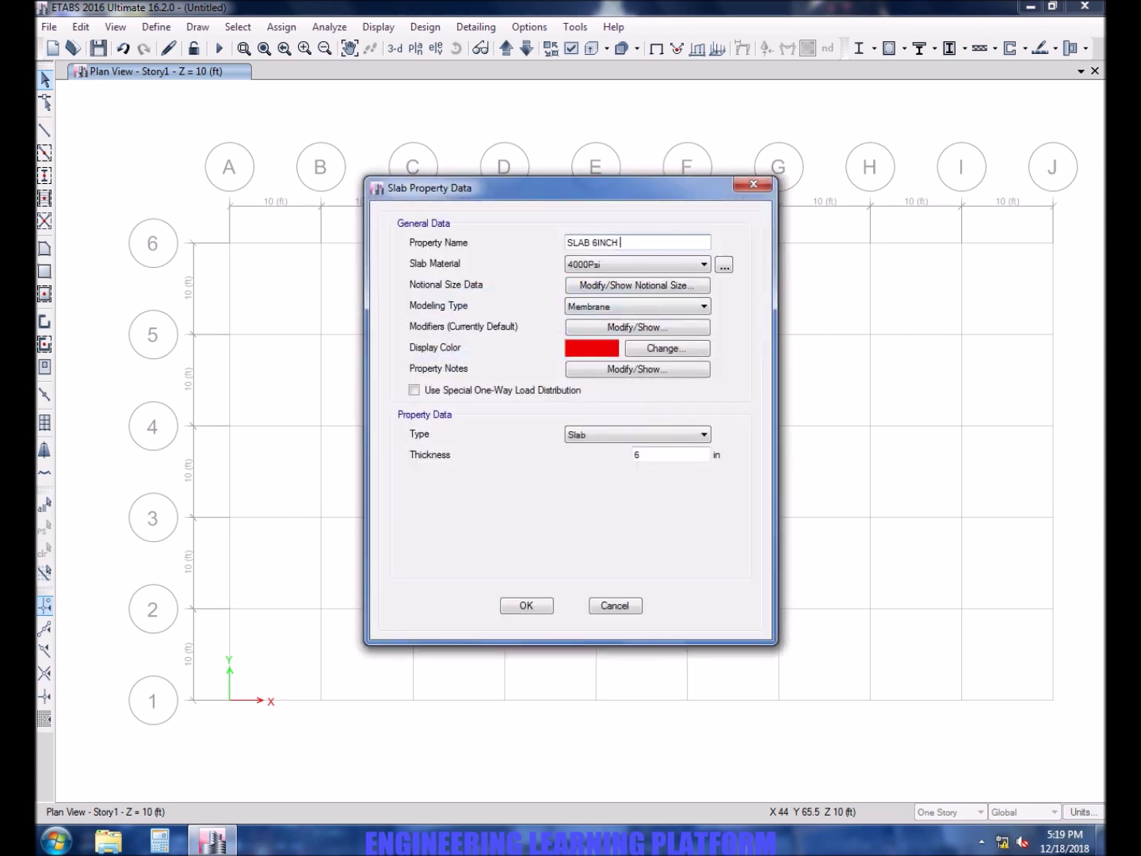
{"action": "type", "text": "MBRANE"}
{"action": "left_click", "coordinate": [525, 607]}
{"action": "left_click", "coordinate": [651, 469]}
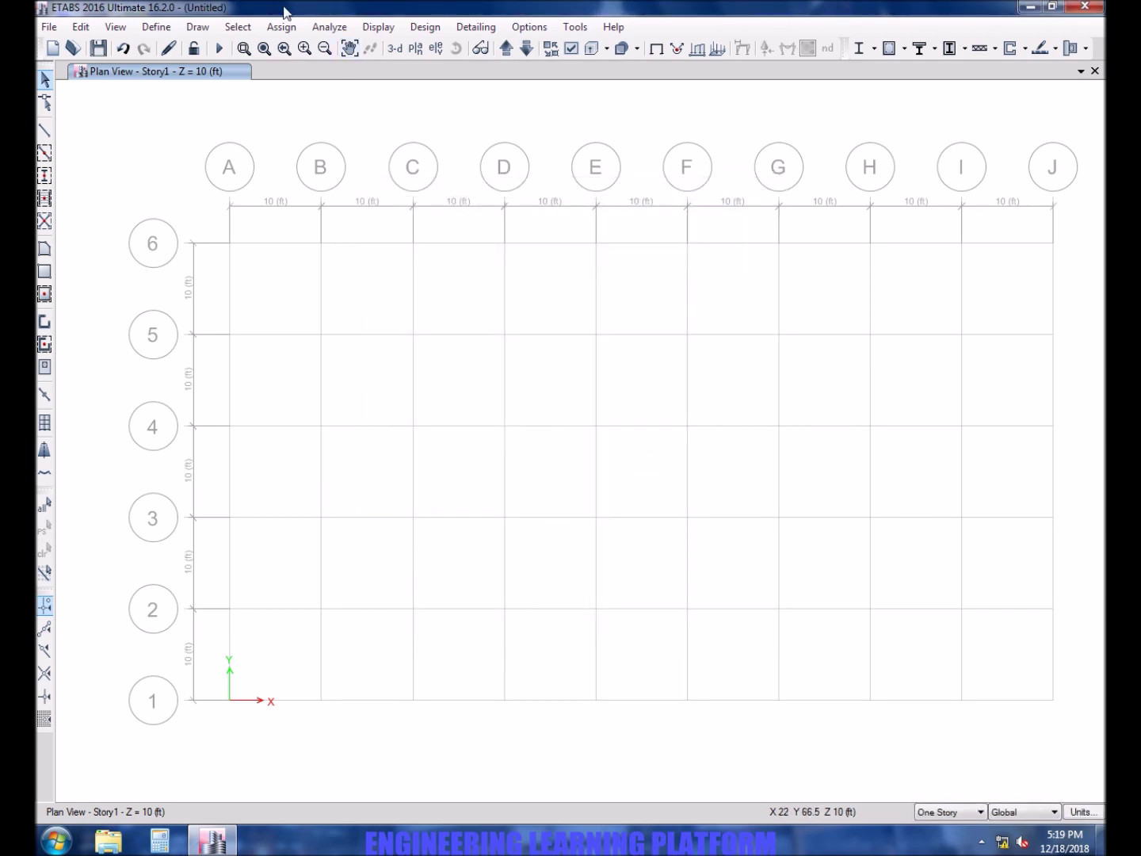
- Review the defined load patterns, including their types and self-weight multipliers
{"action": "left_click", "coordinate": [322, 29]}
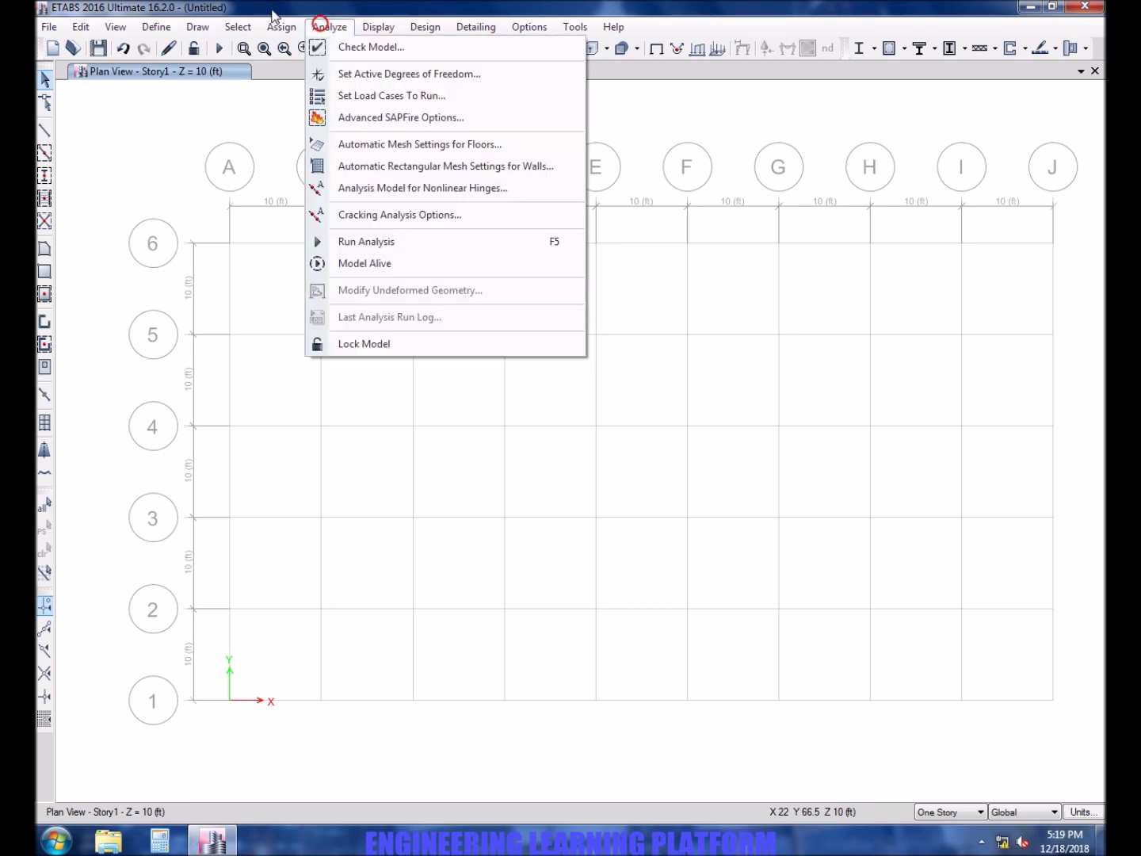
{"action": "left_click", "coordinate": [149, 27]}
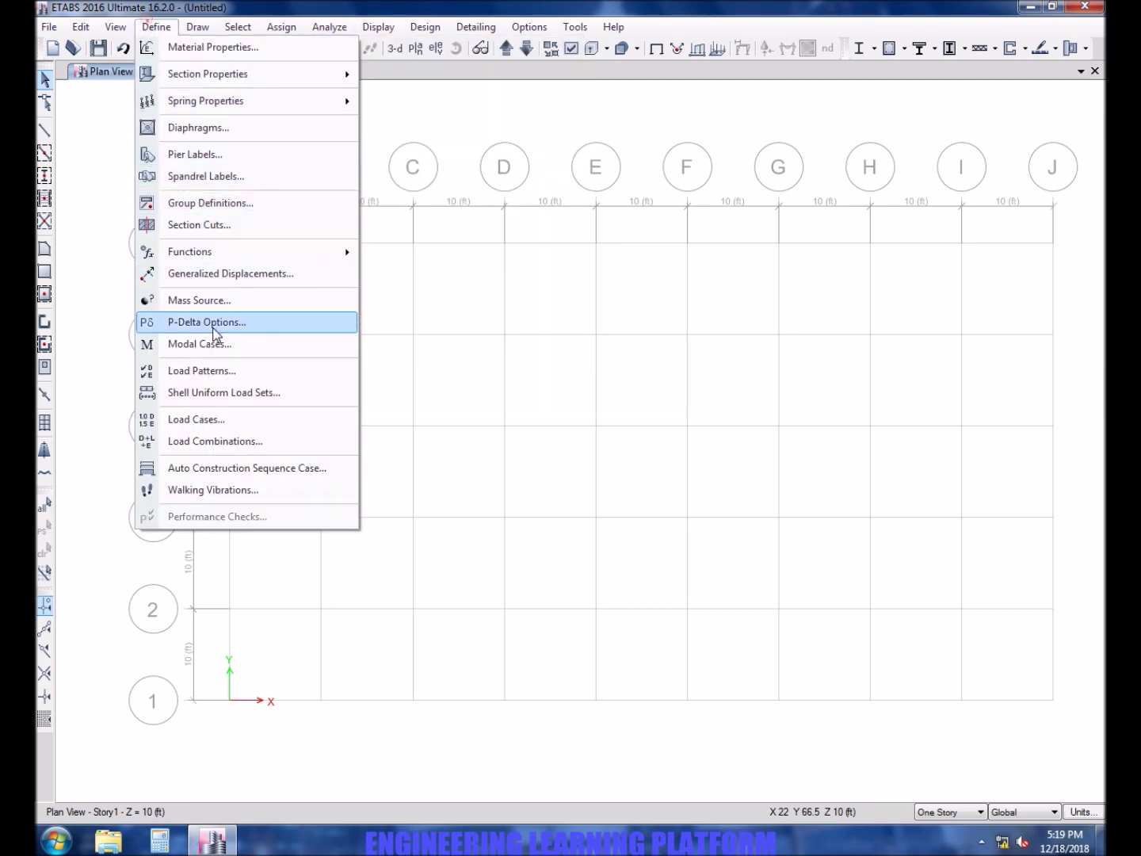
{"action": "left_click", "coordinate": [148, 373]}
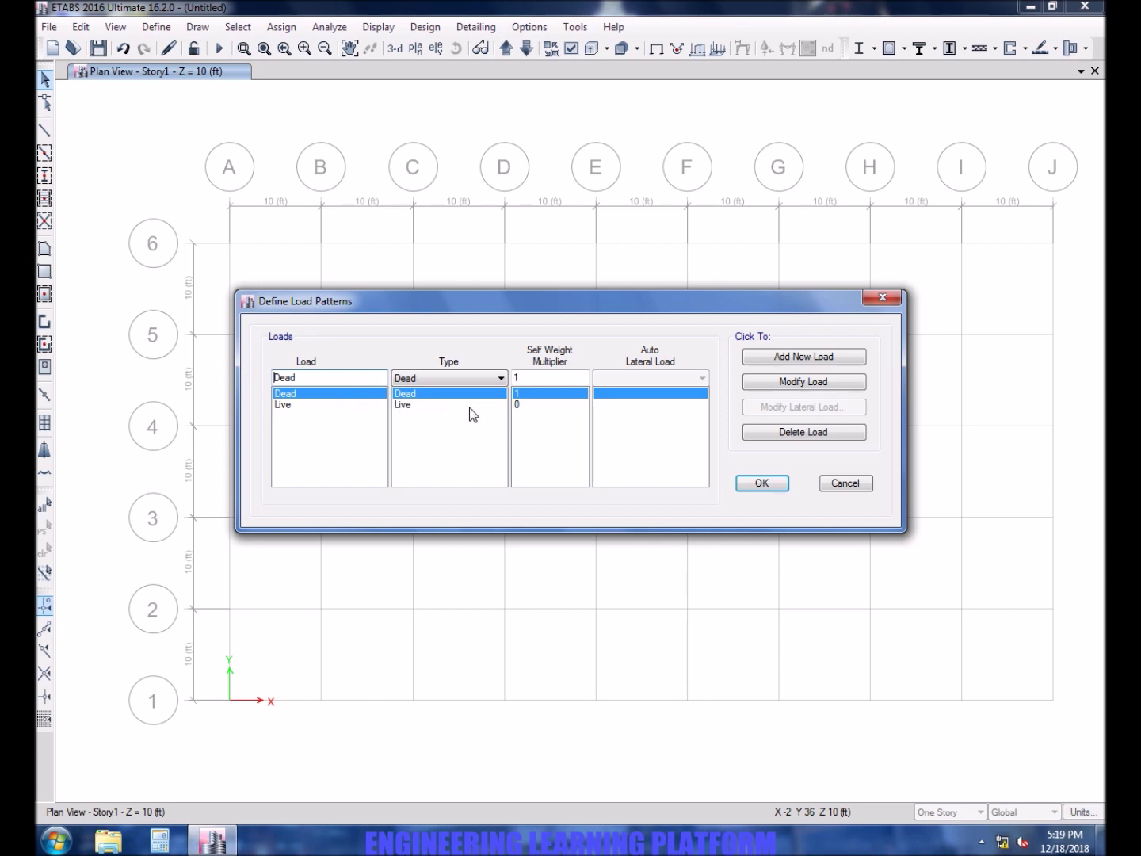
{"action": "left_click", "coordinate": [770, 485]}
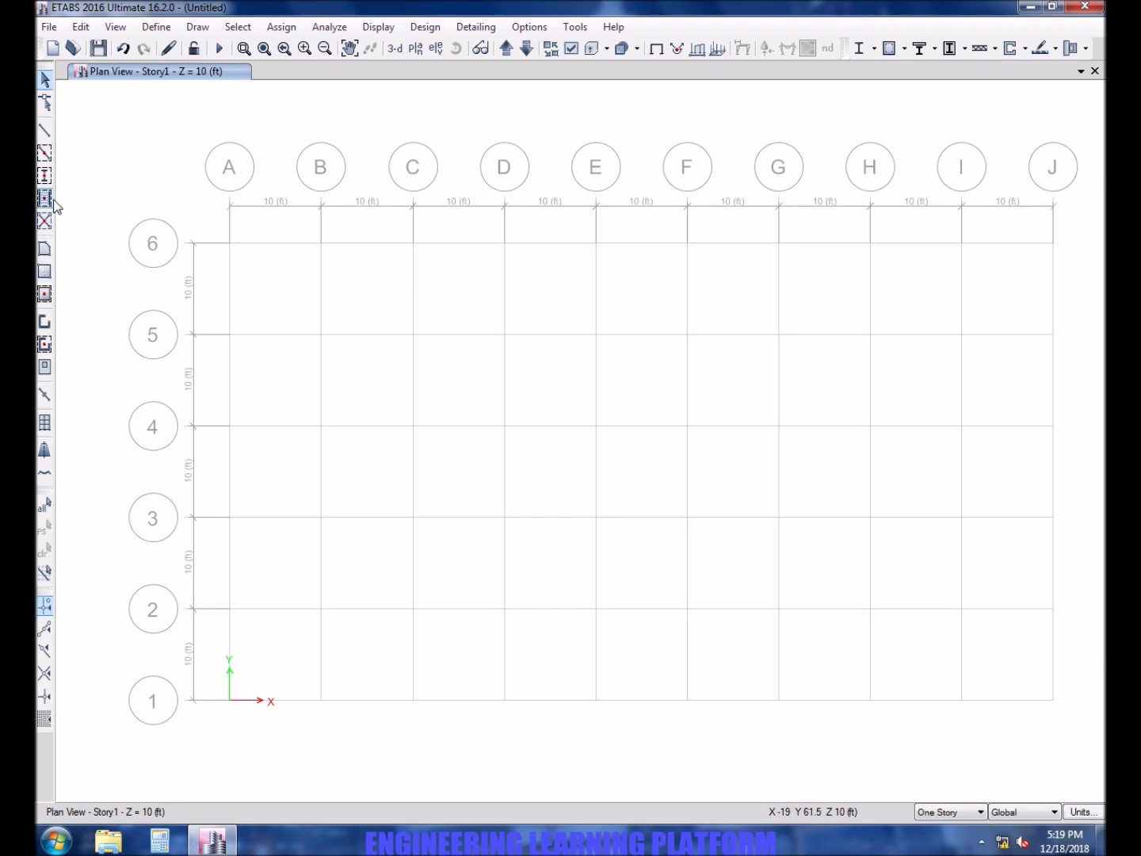
- Quick-draw C12X12 columns on grid line B at its intersections with grids 6, 5 and 4
{"action": "left_click", "coordinate": [45, 175]}
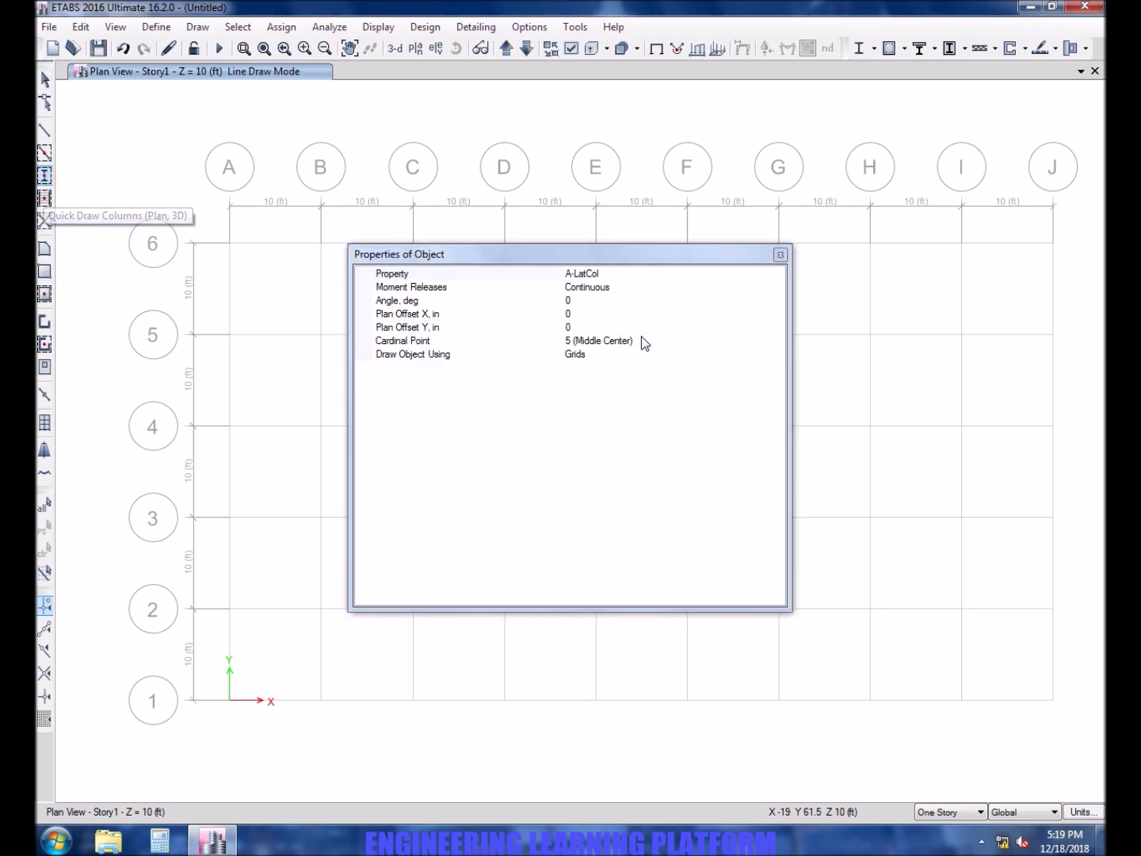
{"action": "left_click", "coordinate": [774, 274]}
{"action": "left_click", "coordinate": [777, 274]}
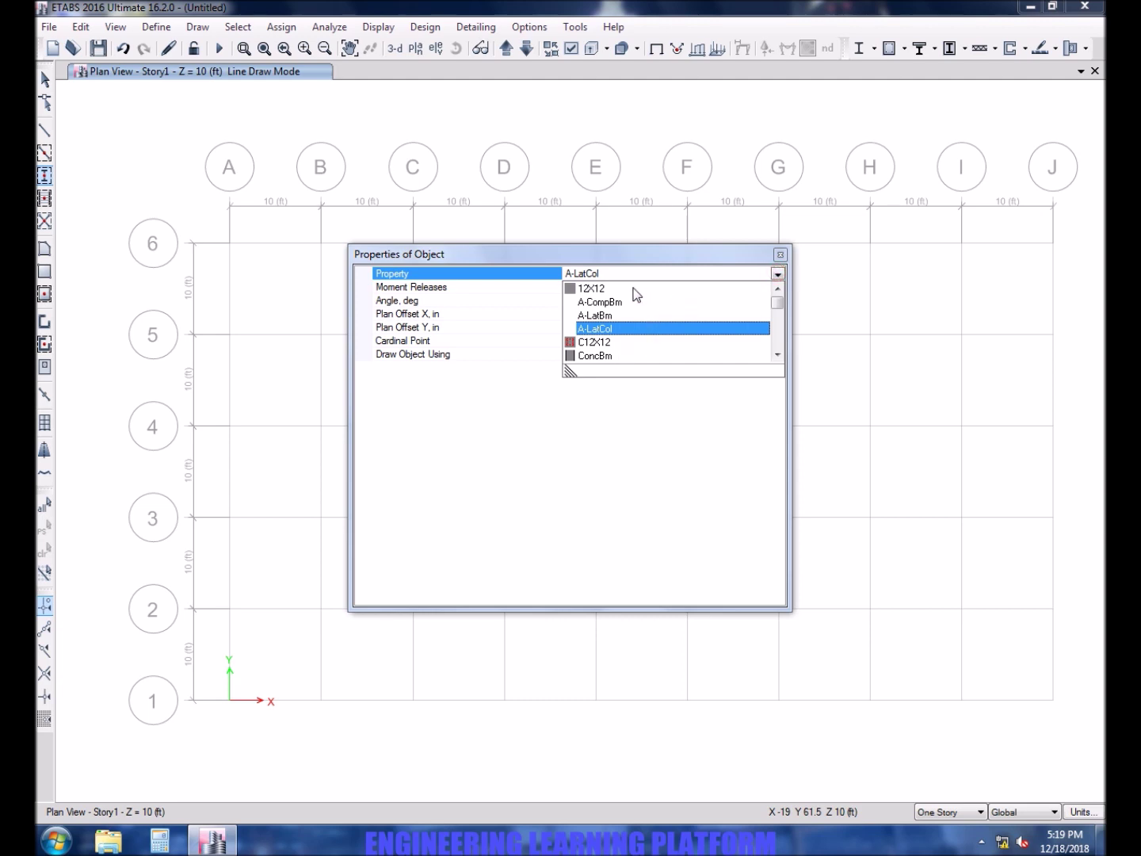
{"action": "left_click_drag", "start_coordinate": [777, 300], "coordinate": [779, 302]}
{"action": "left_click", "coordinate": [598, 342]}
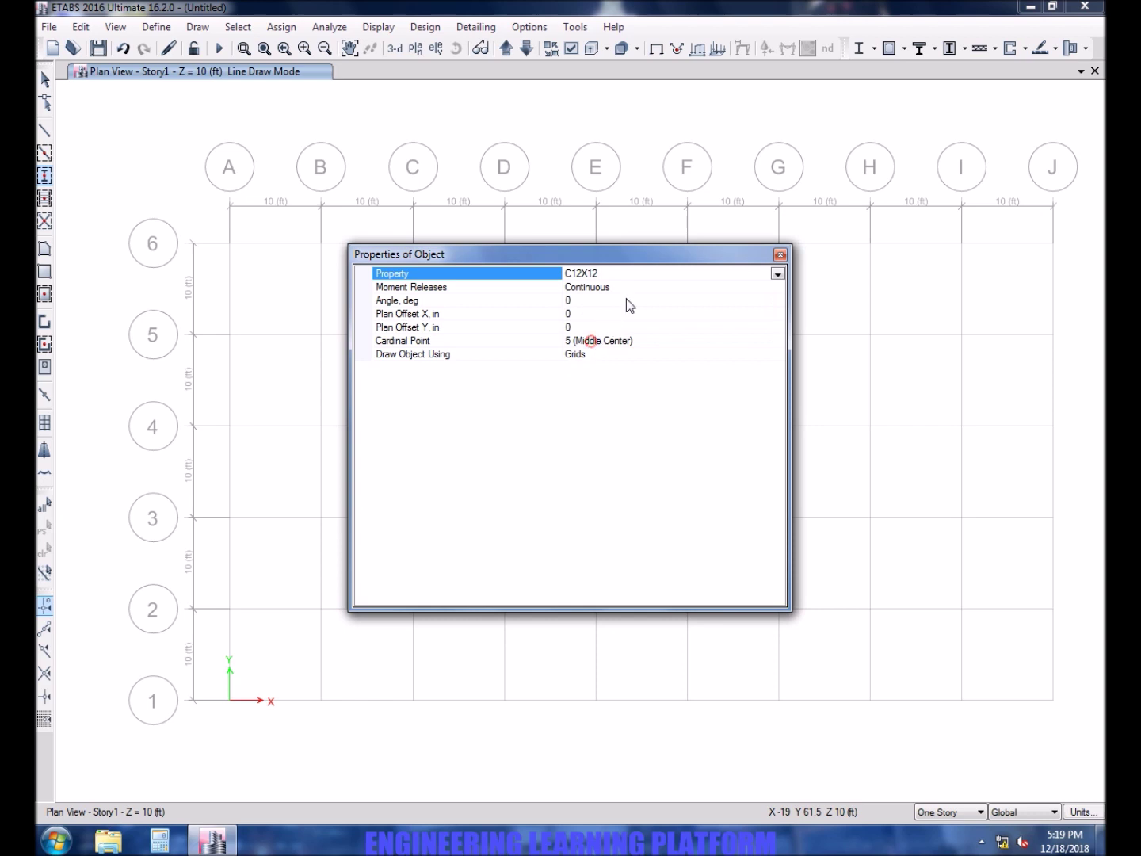
{"action": "left_click_drag", "start_coordinate": [750, 260], "coordinate": [666, 618]}
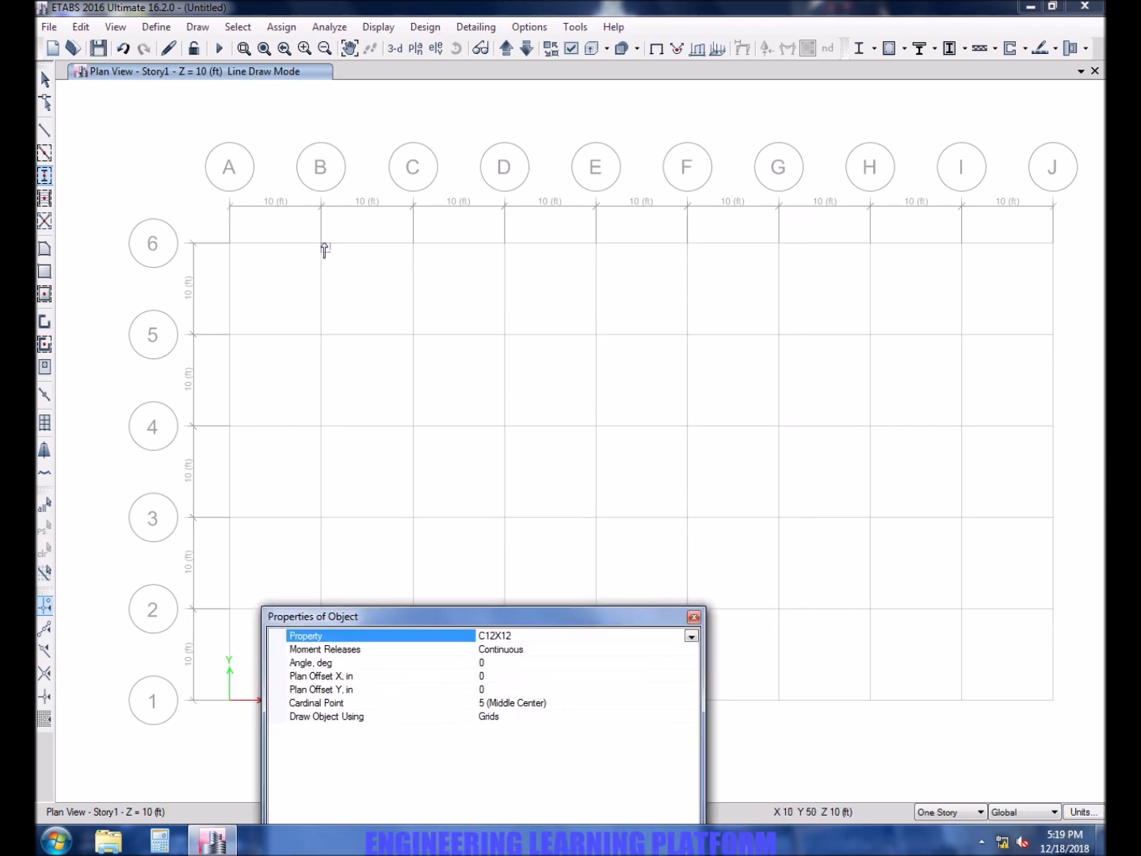
{"action": "left_click", "coordinate": [321, 244]}
{"action": "left_click", "coordinate": [321, 244]}
{"action": "left_click", "coordinate": [321, 334]}
{"action": "left_click", "coordinate": [321, 426]}
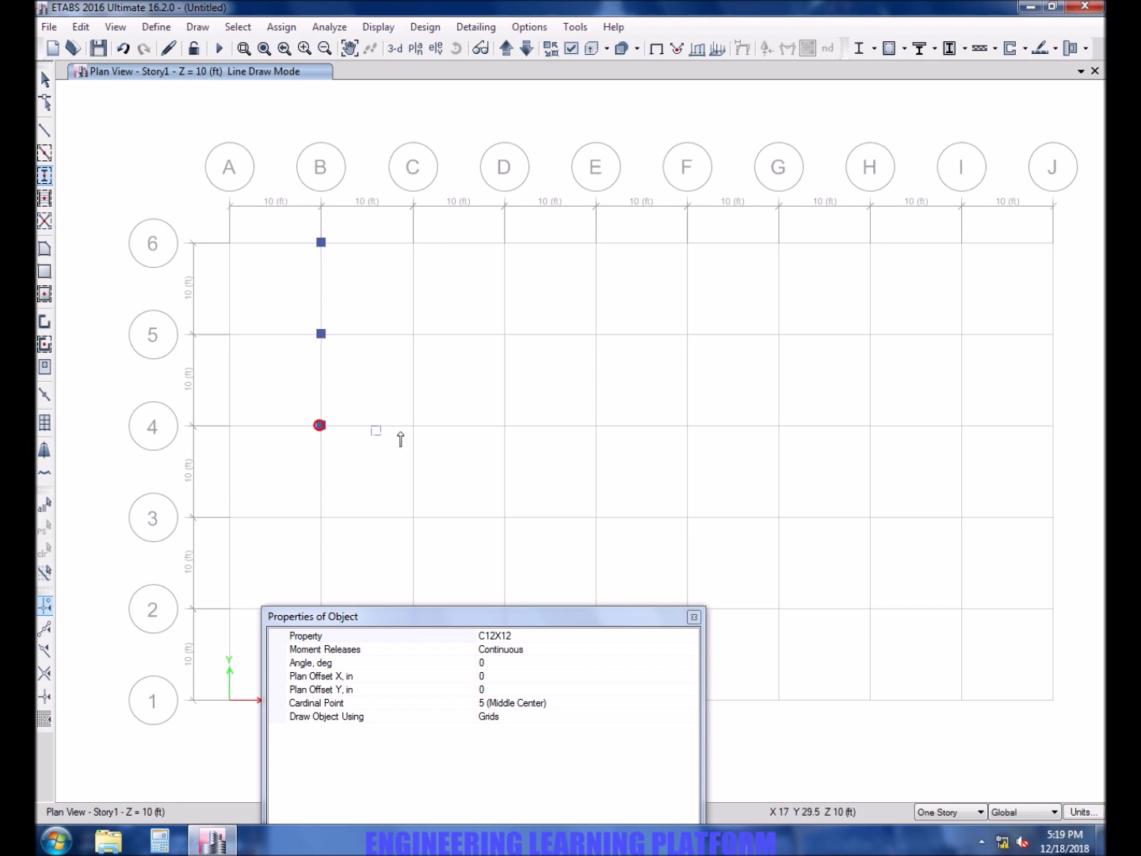
- Place C12X12 columns on grid lines C and D at their intersections with grids 4, 5 and 6
{"action": "left_click", "coordinate": [413, 425]}
{"action": "left_click", "coordinate": [412, 334]}
{"action": "left_click", "coordinate": [413, 242]}
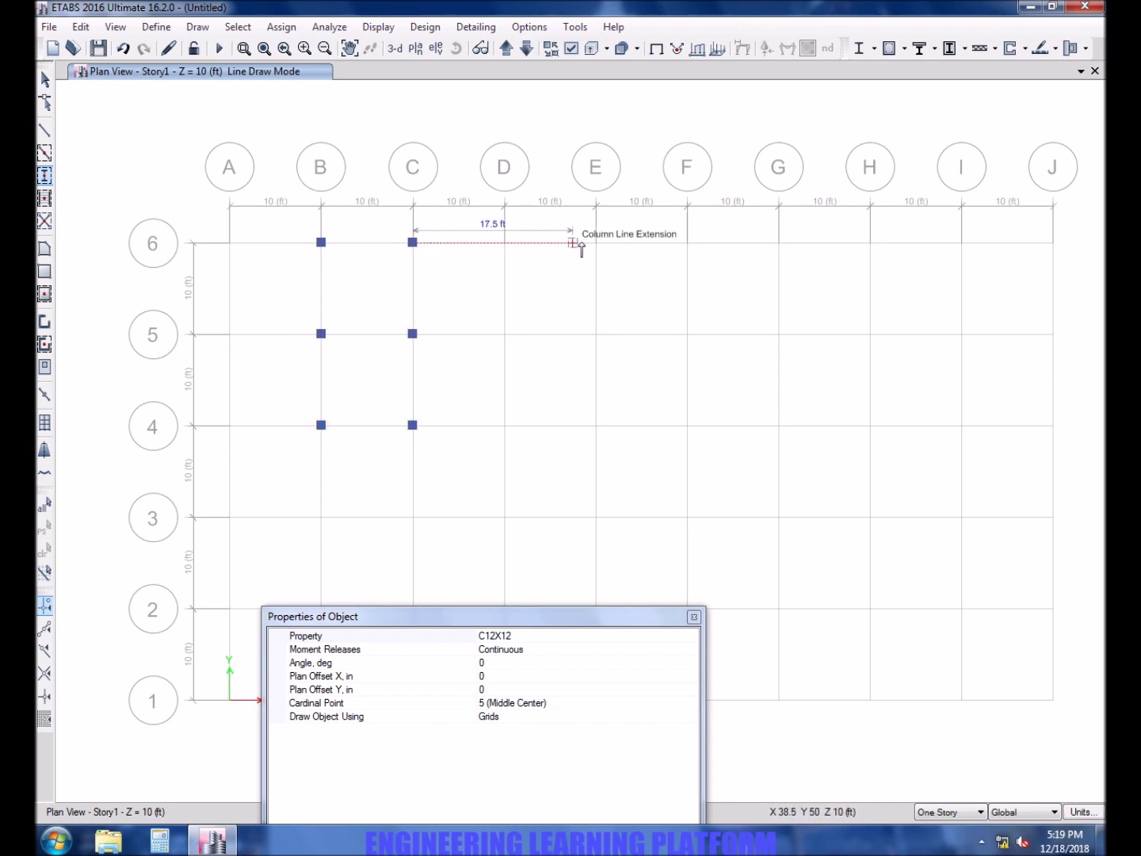
{"action": "middle_click_drag", "start_coordinate": [546, 416], "coordinate": [530, 344]}
{"action": "left_click", "coordinate": [505, 136]}
{"action": "left_click", "coordinate": [507, 317]}
{"action": "left_click", "coordinate": [507, 226]}
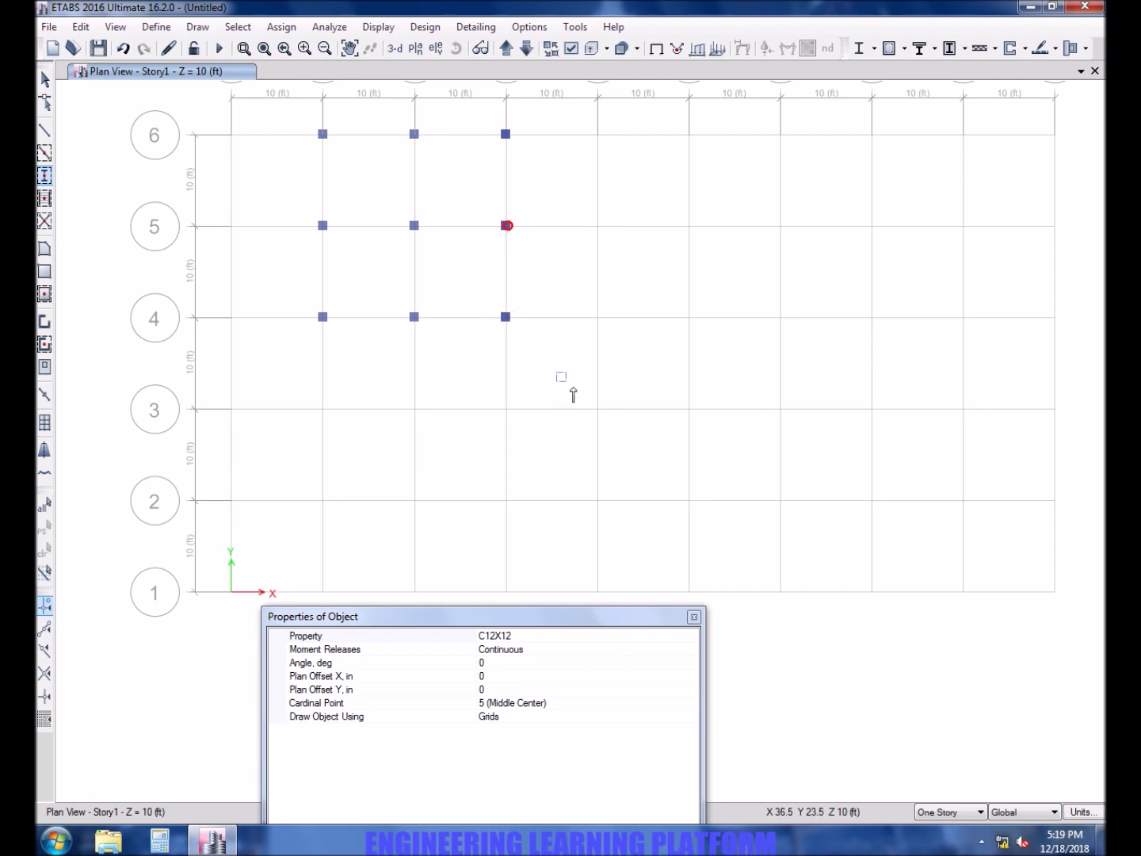
- Place C12X12 columns on grid line F at grids 6, 5 and 4, undoing the misplaced one
{"action": "left_click", "coordinate": [688, 135]}
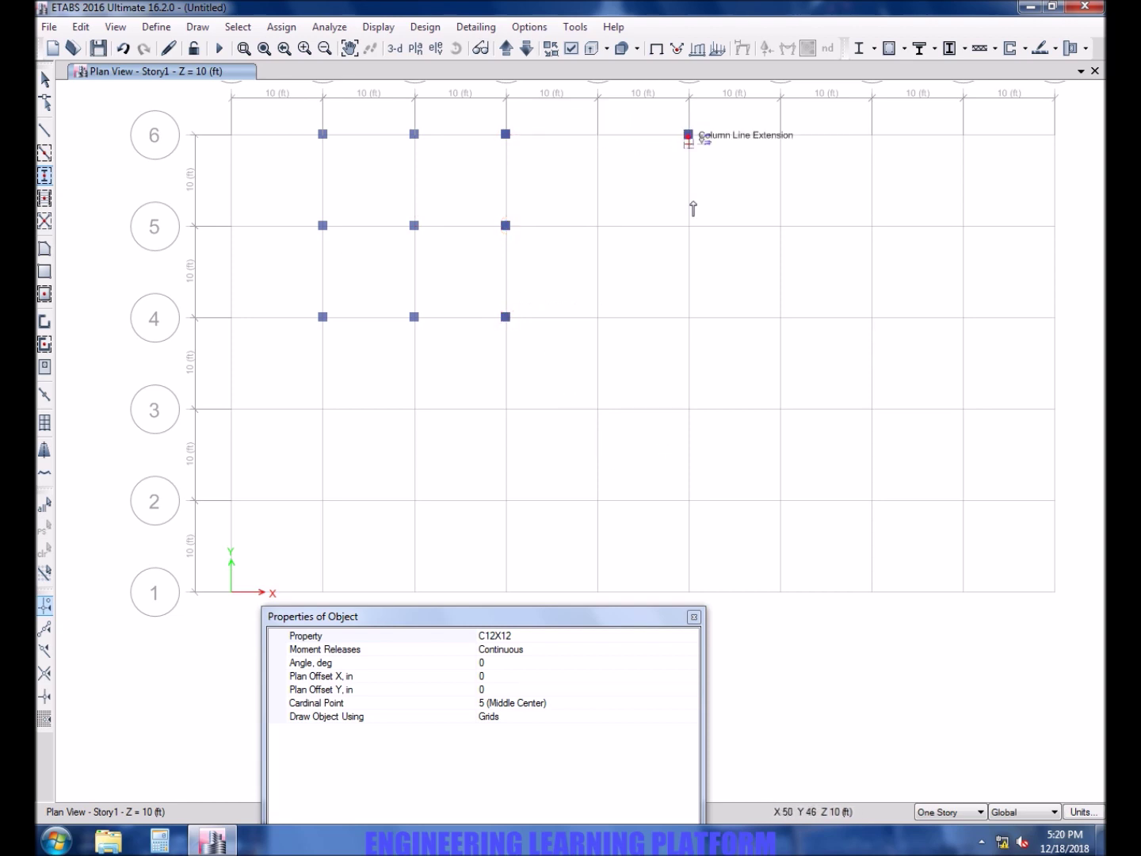
{"action": "left_click", "coordinate": [689, 325]}
{"action": "key", "text": "ctrl+z"}
{"action": "left_click", "coordinate": [688, 225]}
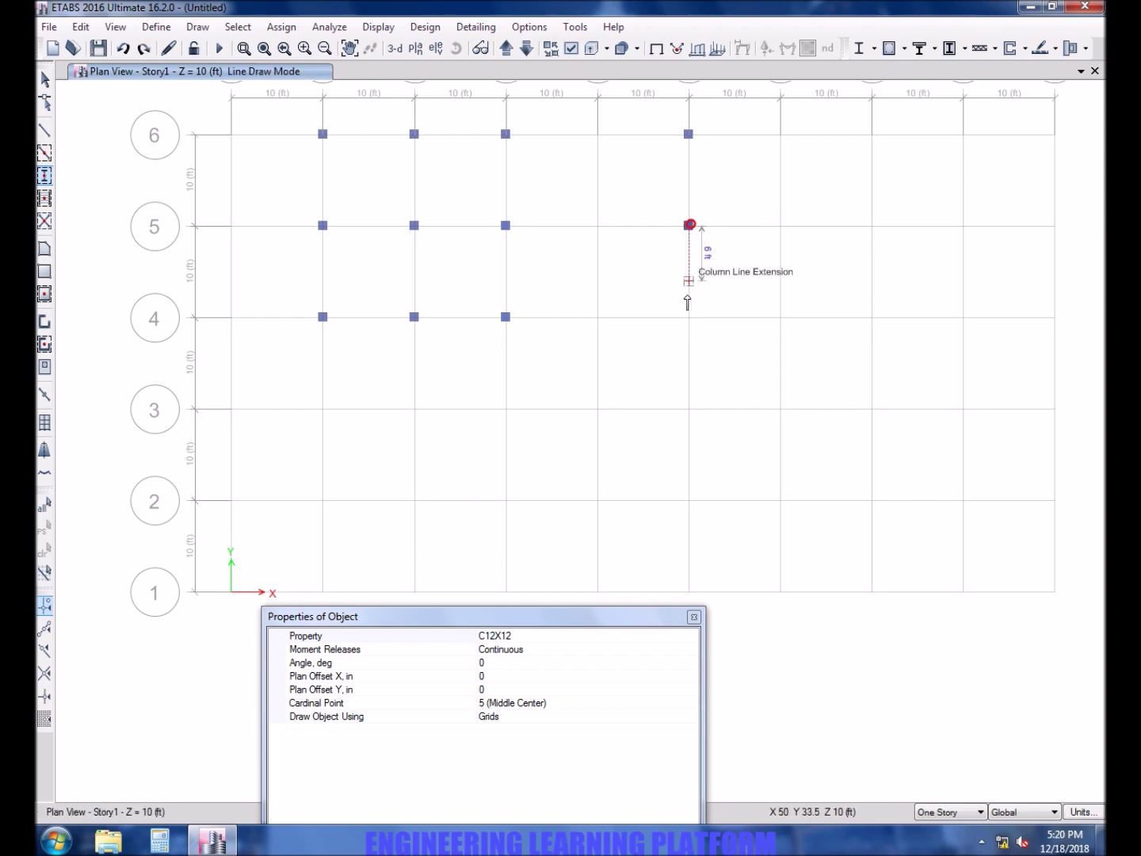
{"action": "left_click", "coordinate": [688, 318]}
- Place C12X12 columns on grid lines G and H at grids 4, 5 and 6, and end column drawing
{"action": "left_click", "coordinate": [782, 318]}
{"action": "left_click", "coordinate": [781, 226]}
{"action": "left_click", "coordinate": [781, 133]}
{"action": "left_click", "coordinate": [872, 135]}
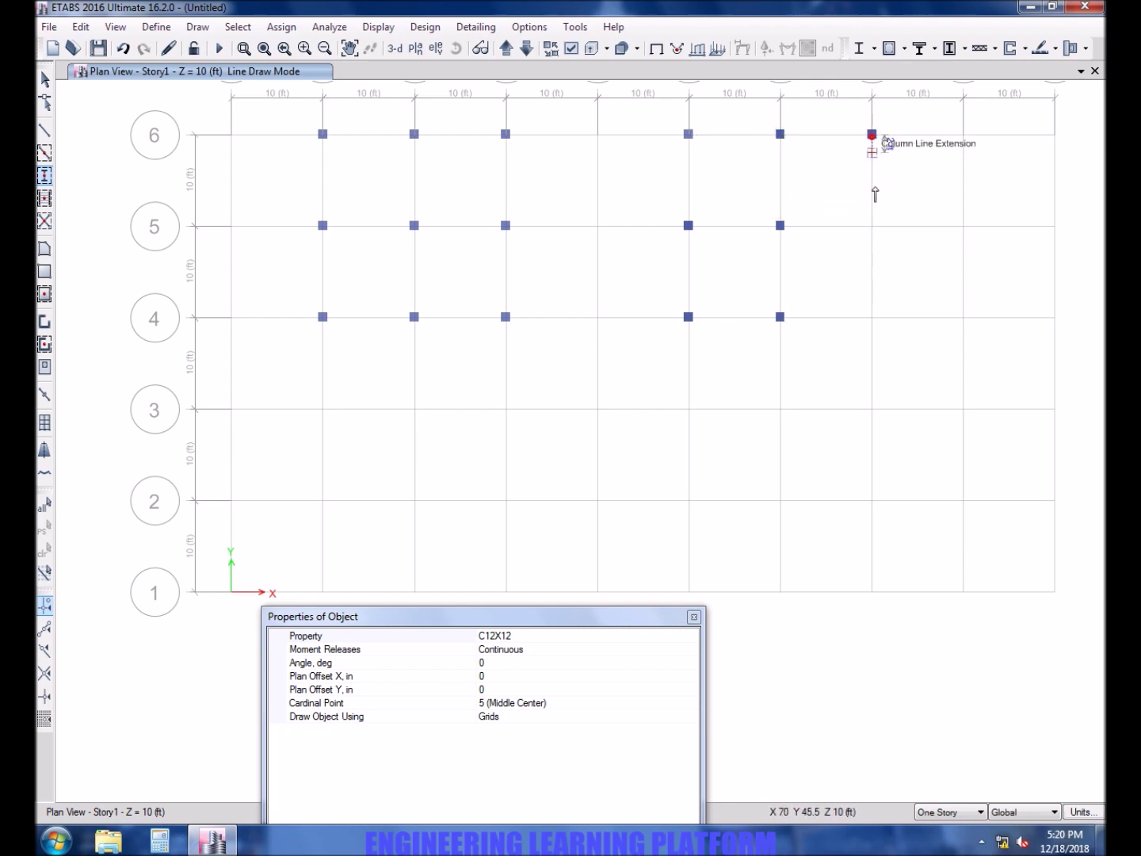
{"action": "left_click", "coordinate": [872, 226]}
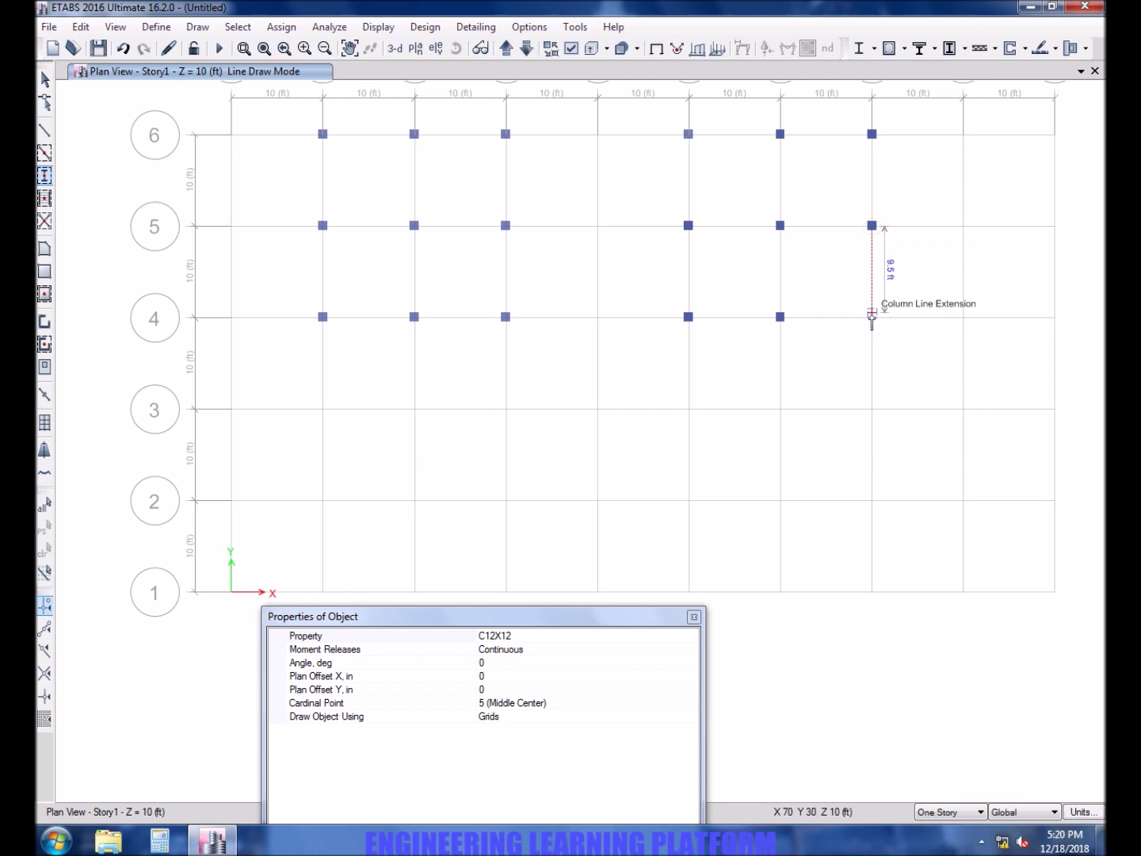
{"action": "left_click", "coordinate": [871, 318]}
{"action": "key", "text": "Escape"}
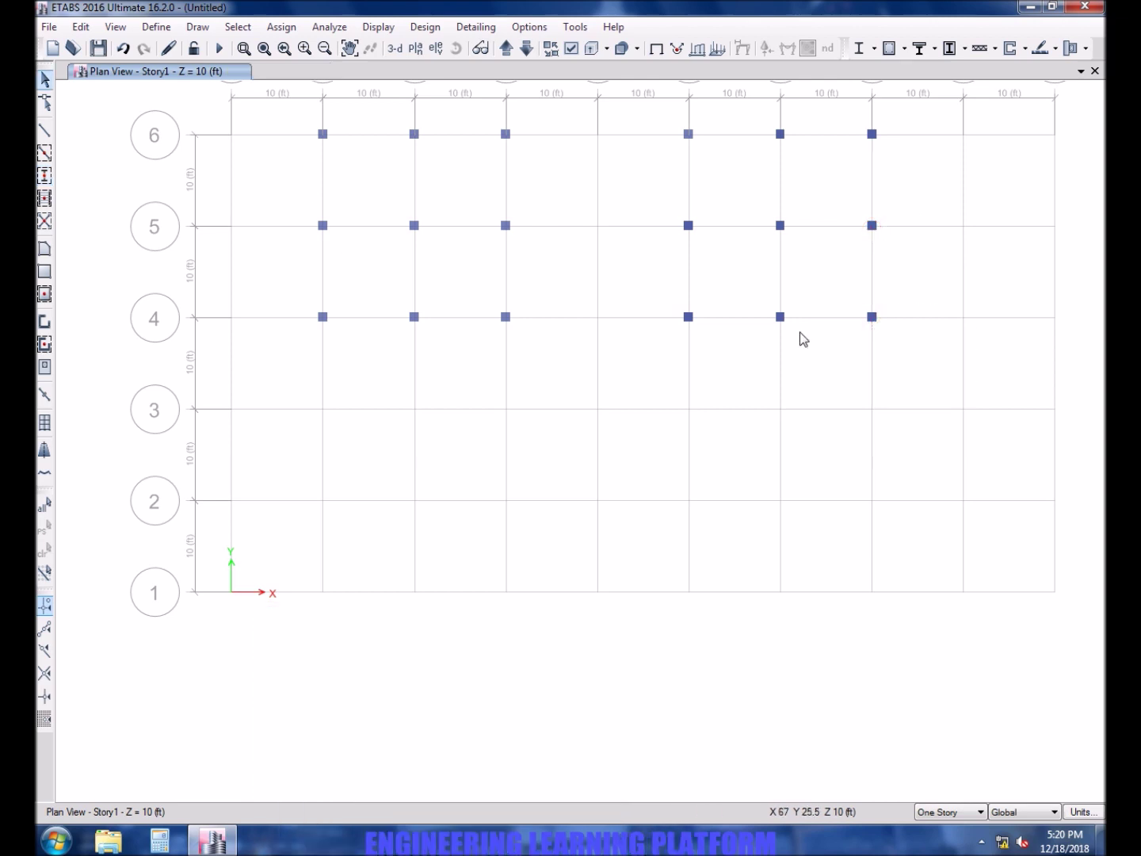
- Quick-draw 12X12 frame beams along all grid segments between the columns of both bay groups, B–D and F–H
{"action": "left_click", "coordinate": [45, 153]}
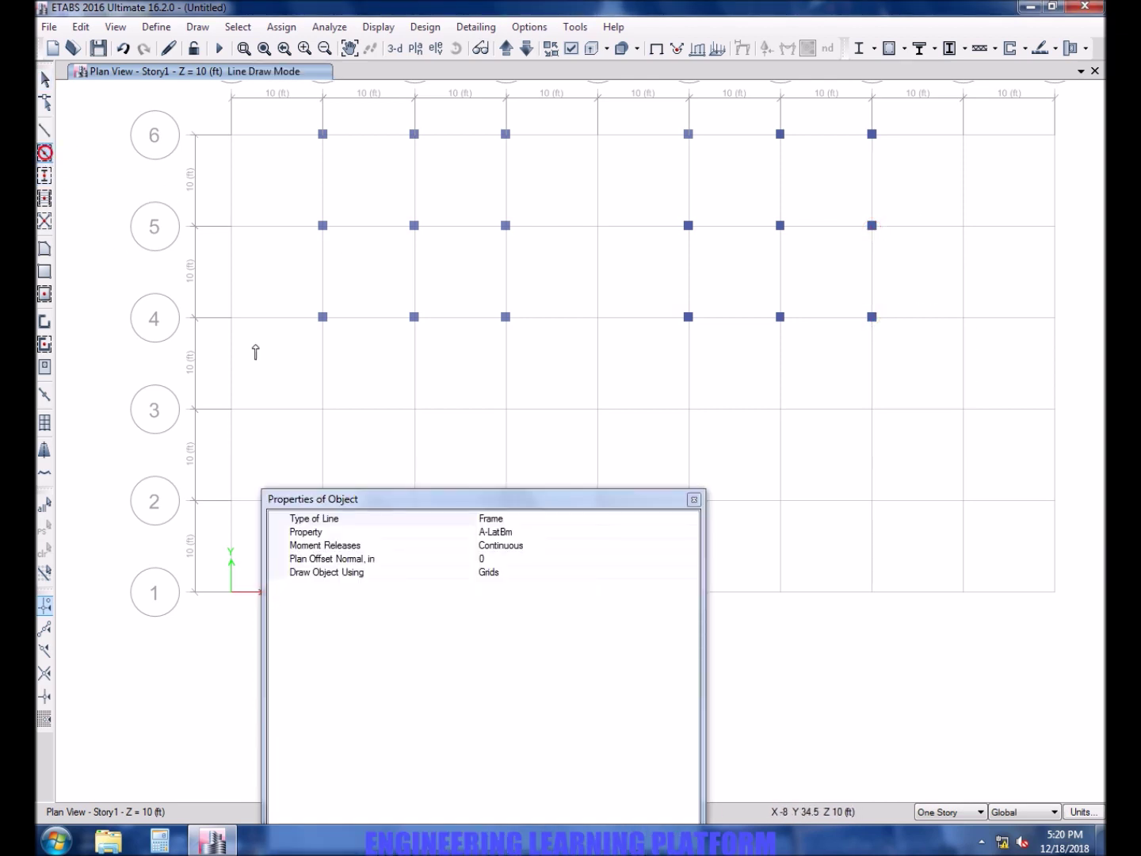
{"action": "left_click", "coordinate": [687, 533]}
{"action": "left_click", "coordinate": [689, 531]}
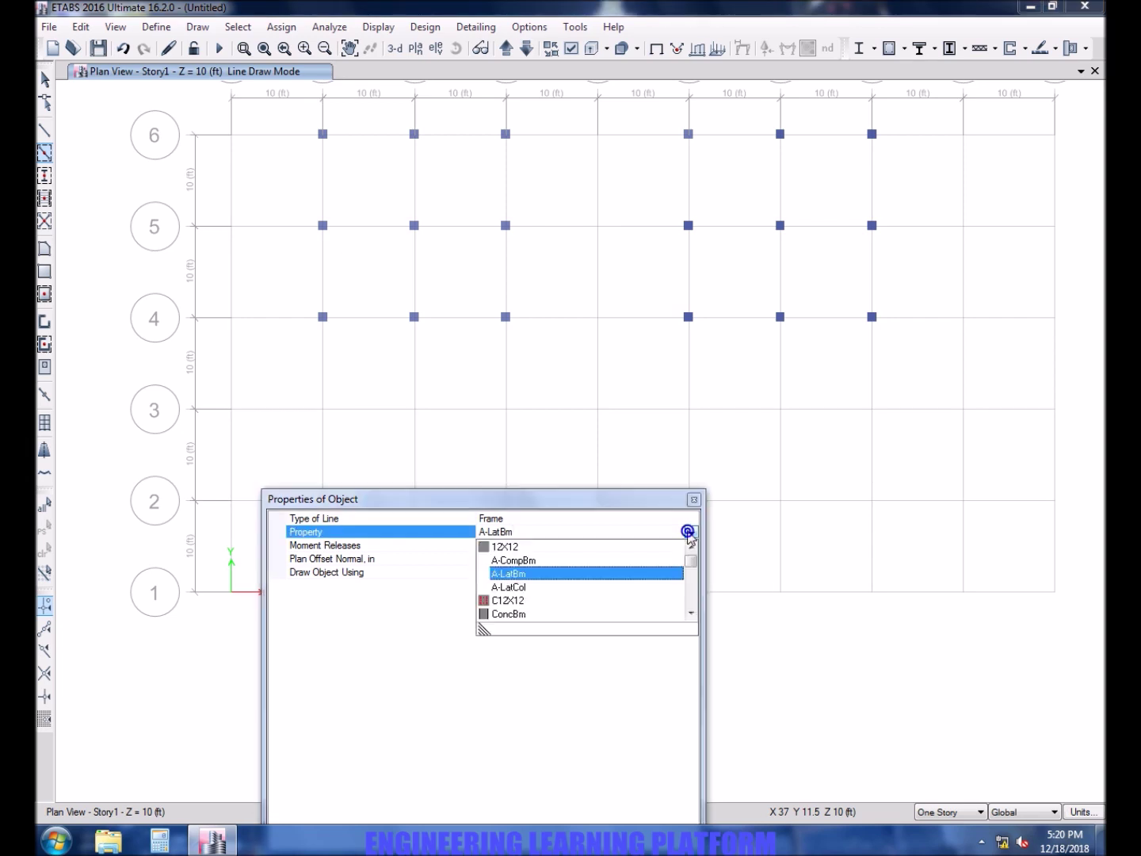
{"action": "left_click", "coordinate": [590, 547]}
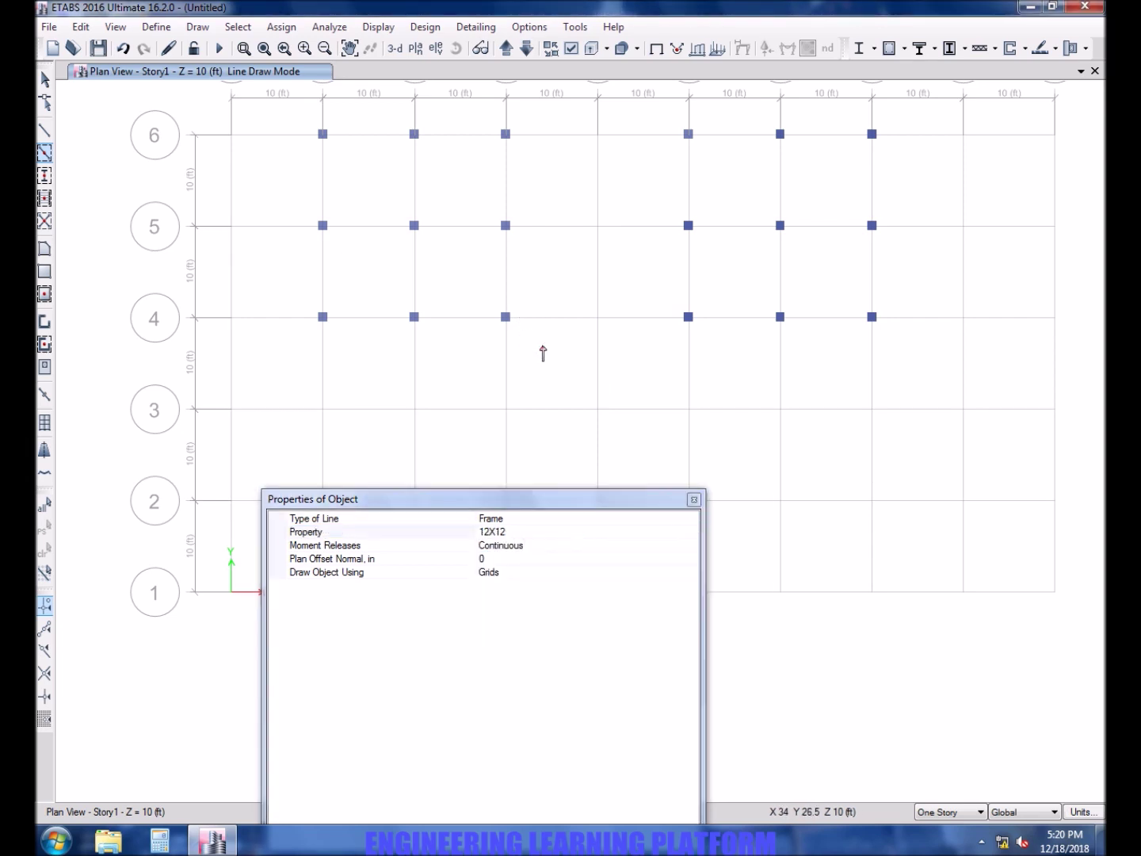
{"action": "mouse_move", "coordinate": [543, 349]}
{"action": "left_mouse_down"}
{"action": "mouse_move", "coordinate": [332, 127]}
{"action": "mouse_move", "coordinate": [281, 121]}
{"action": "left_mouse_up"}
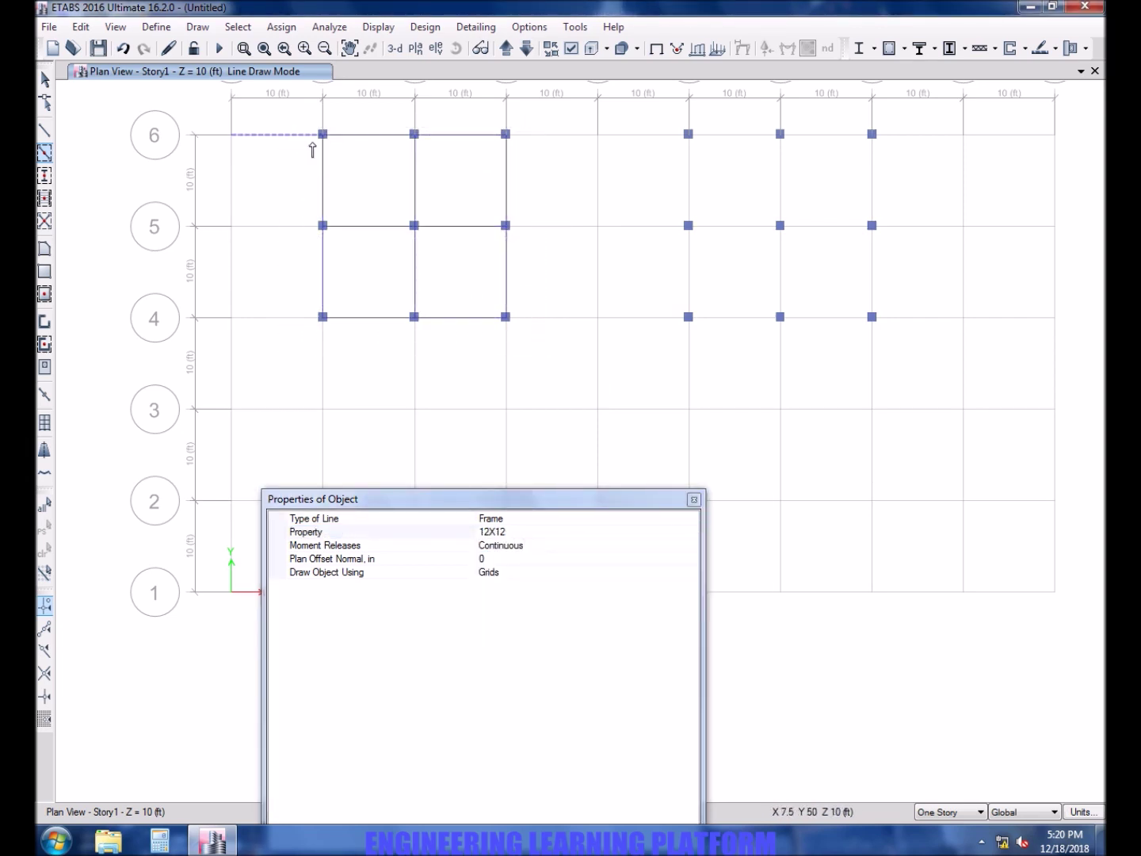
{"action": "mouse_move", "coordinate": [905, 348]}
{"action": "left_mouse_down"}
{"action": "mouse_move", "coordinate": [684, 176]}
{"action": "mouse_move", "coordinate": [648, 125]}
{"action": "left_mouse_up"}
{"action": "key", "text": "Escape"}
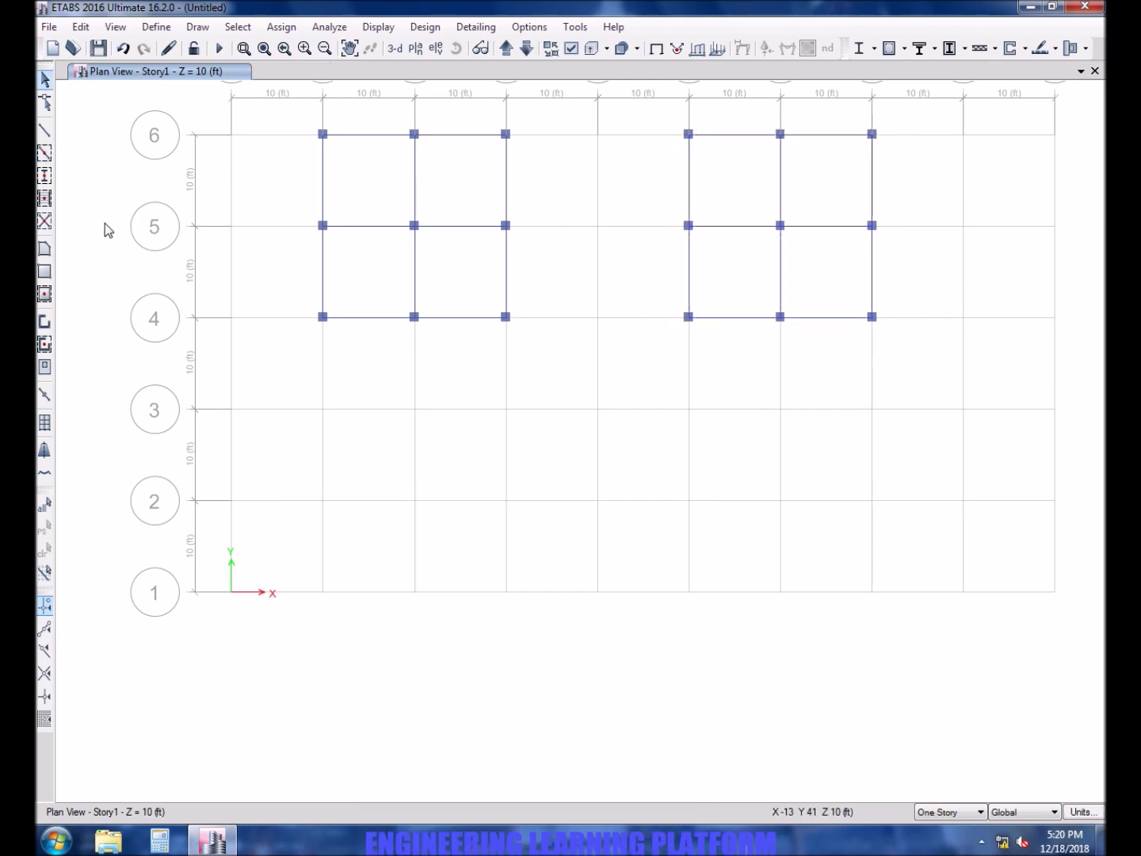
- Choose SLAB 6INCH SHELL as the property for drawing floor areas
{"action": "left_click", "coordinate": [45, 249]}
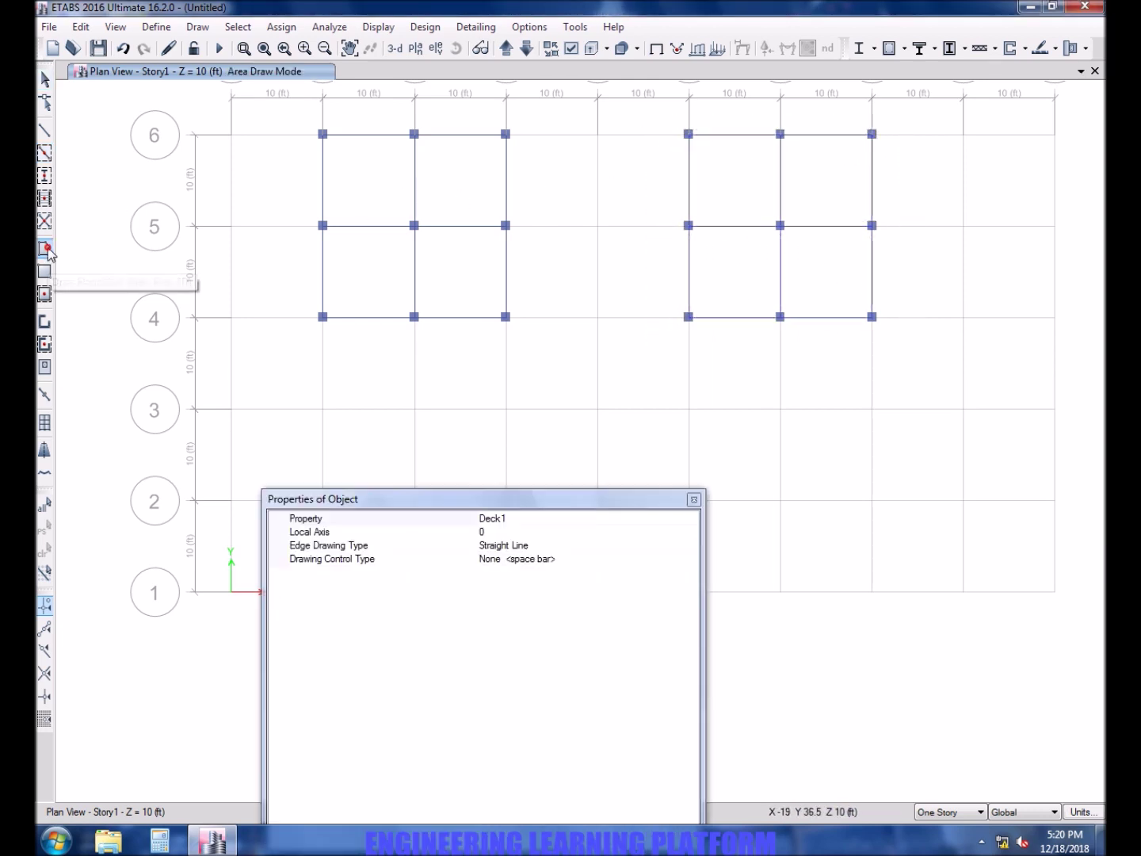
{"action": "left_click", "coordinate": [686, 519]}
{"action": "left_click", "coordinate": [691, 519]}
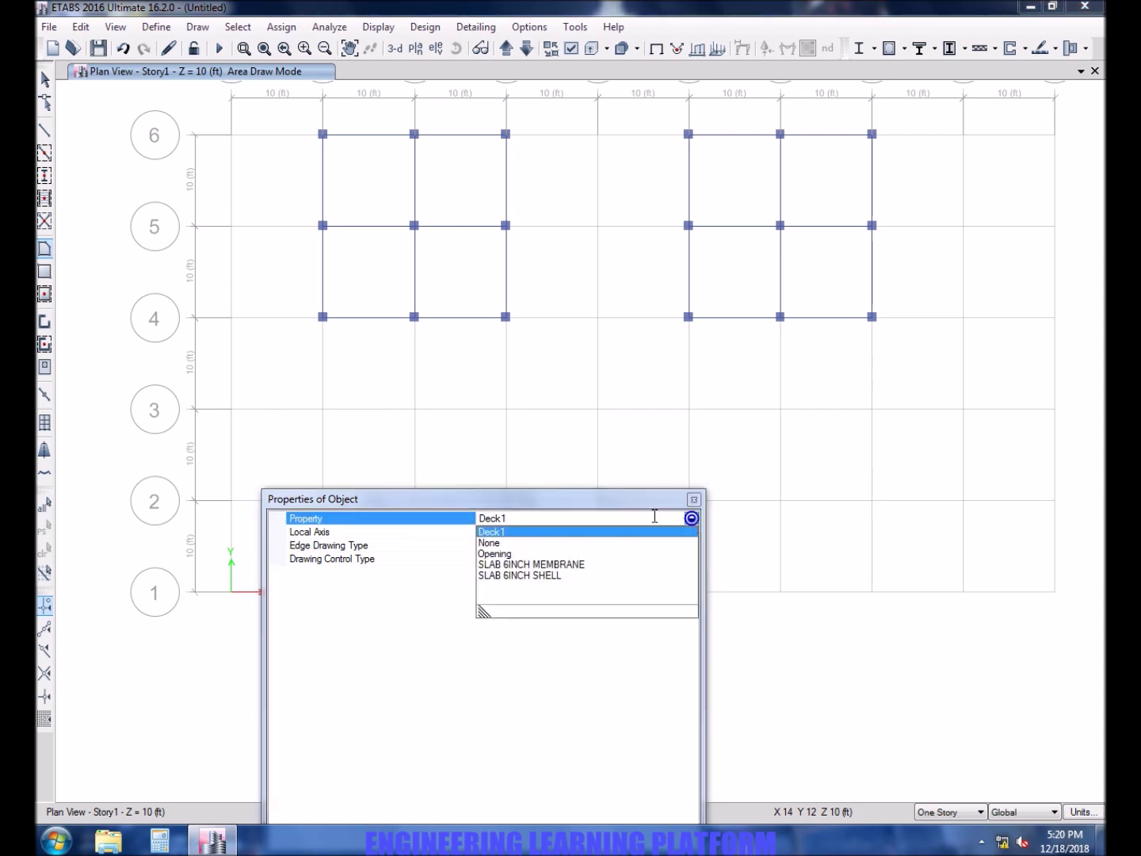
{"action": "left_click", "coordinate": [539, 576]}
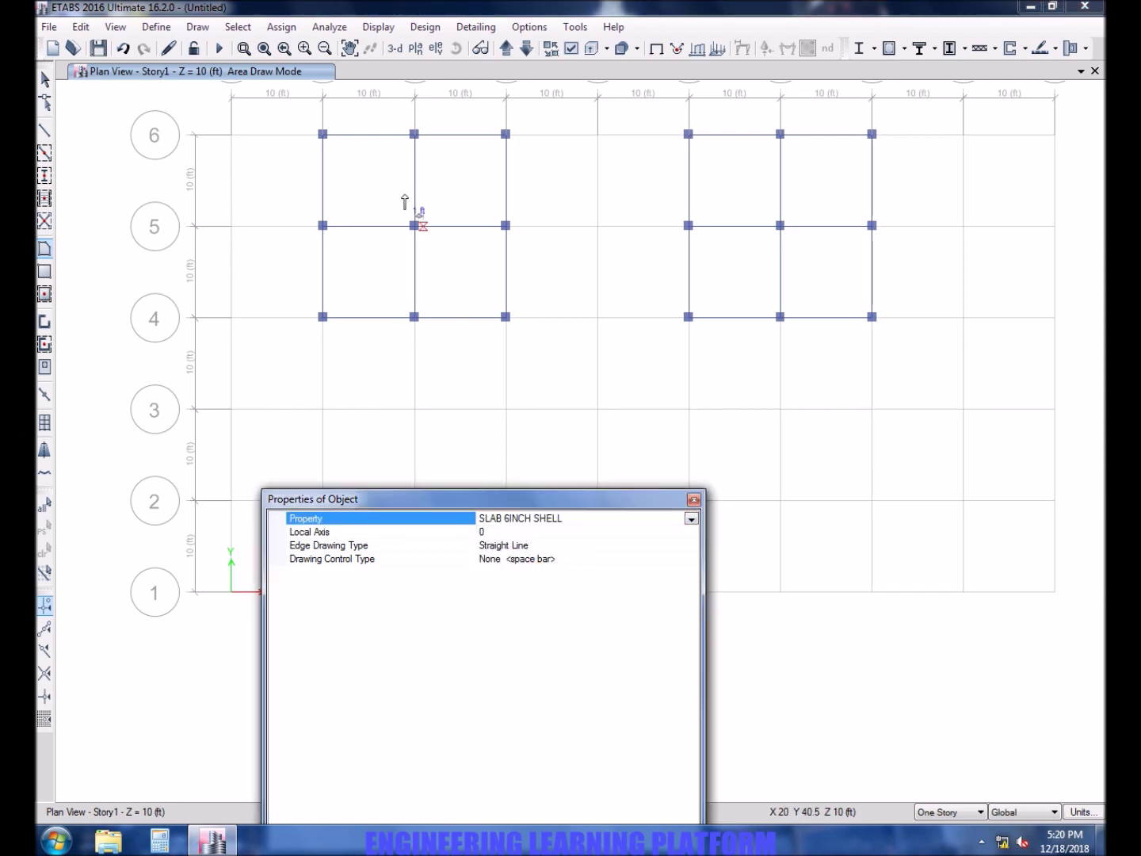
{"action": "left_click", "coordinate": [322, 134]}
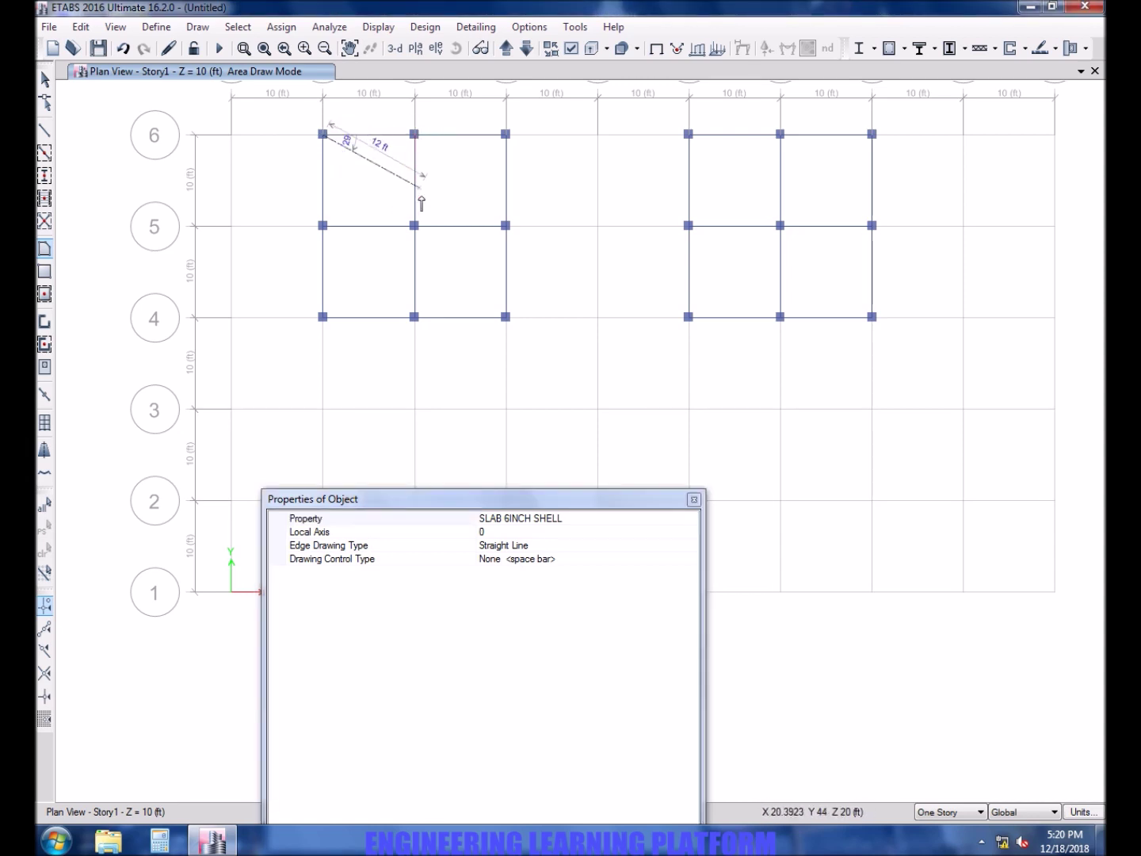
{"action": "left_click", "coordinate": [414, 226]}
{"action": "left_click", "coordinate": [324, 225]}
{"action": "key", "text": "Escape"}
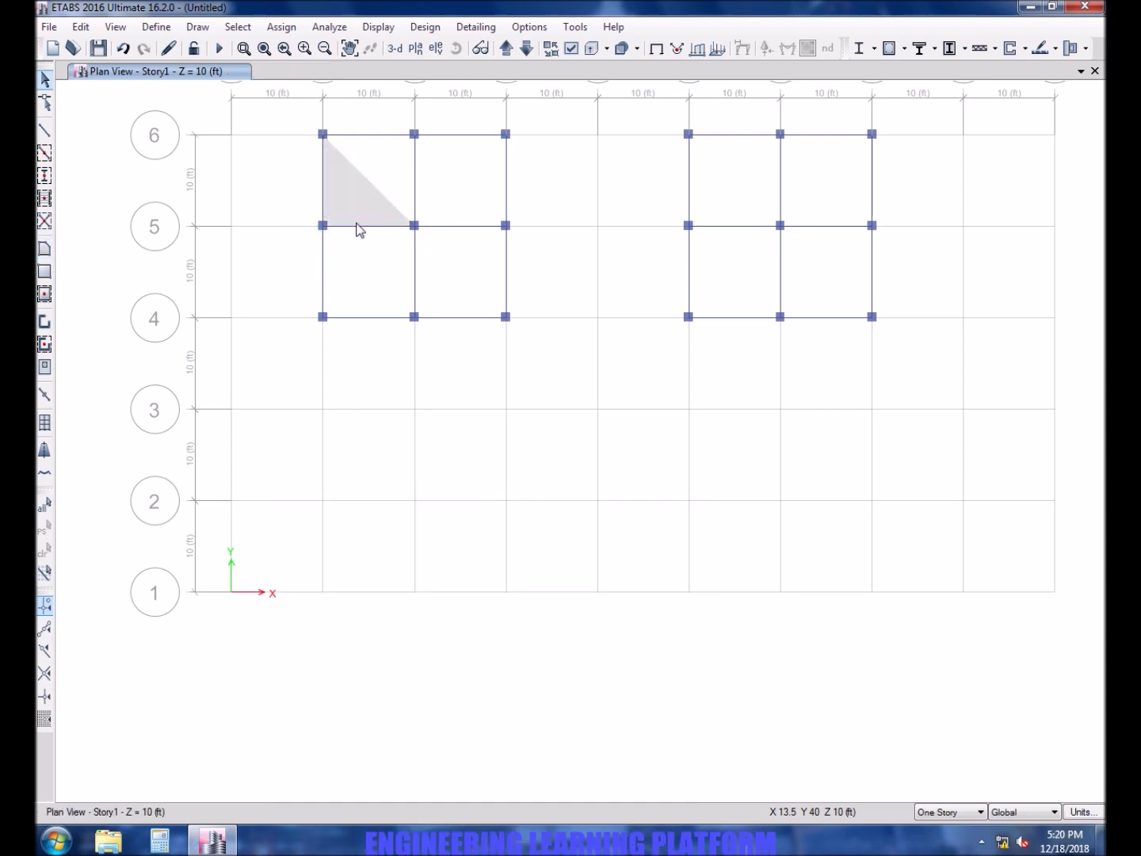
{"action": "key", "text": "ctrl+z"}
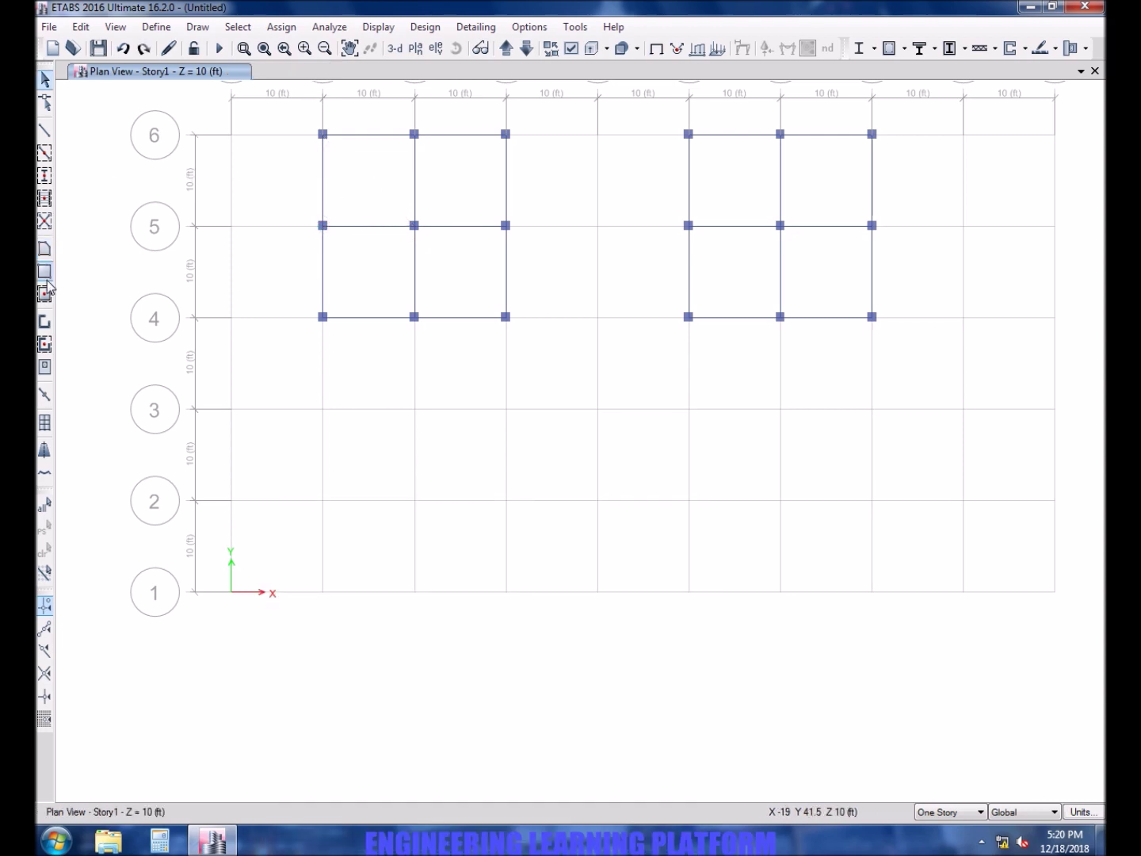
- Quick-draw SLAB 6INCH SHELL floor areas in the four bays between grids B–D and 4–6
{"action": "left_click", "coordinate": [44, 294]}
{"action": "left_click", "coordinate": [367, 190]}
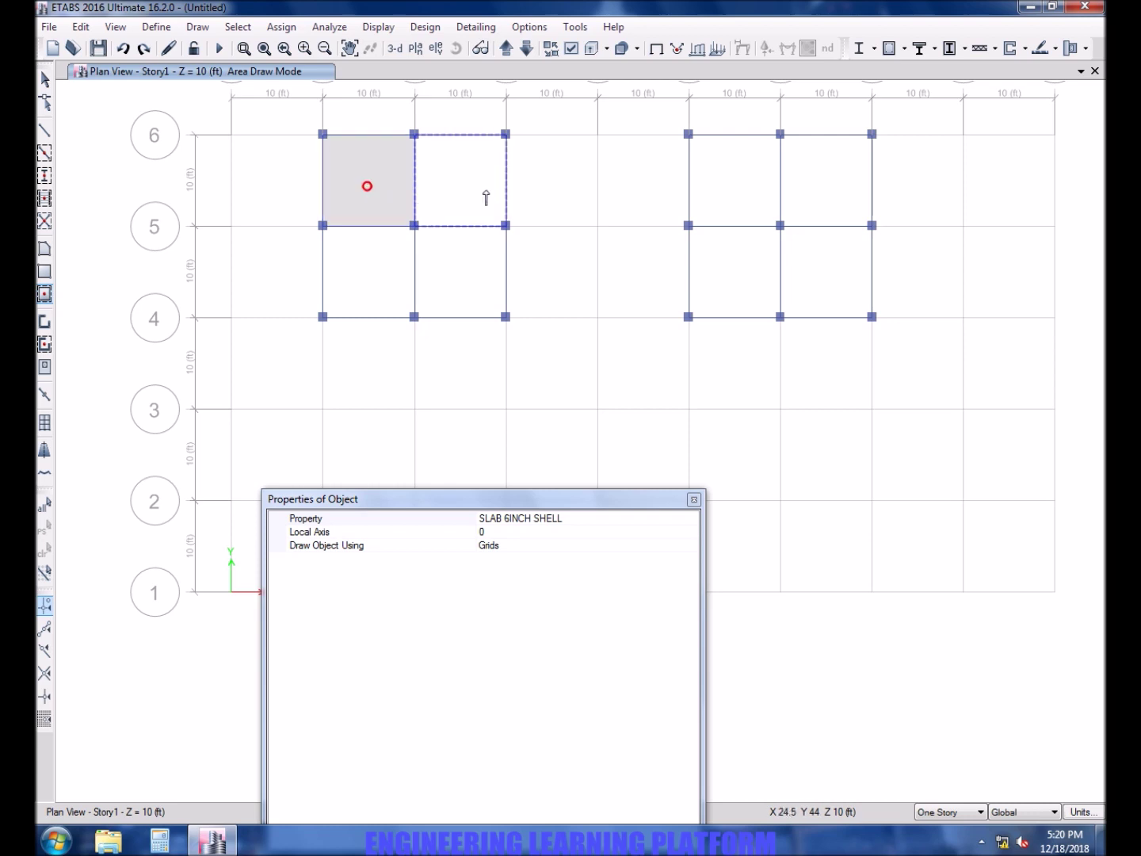
{"action": "left_click", "coordinate": [489, 194]}
{"action": "left_click", "coordinate": [464, 282]}
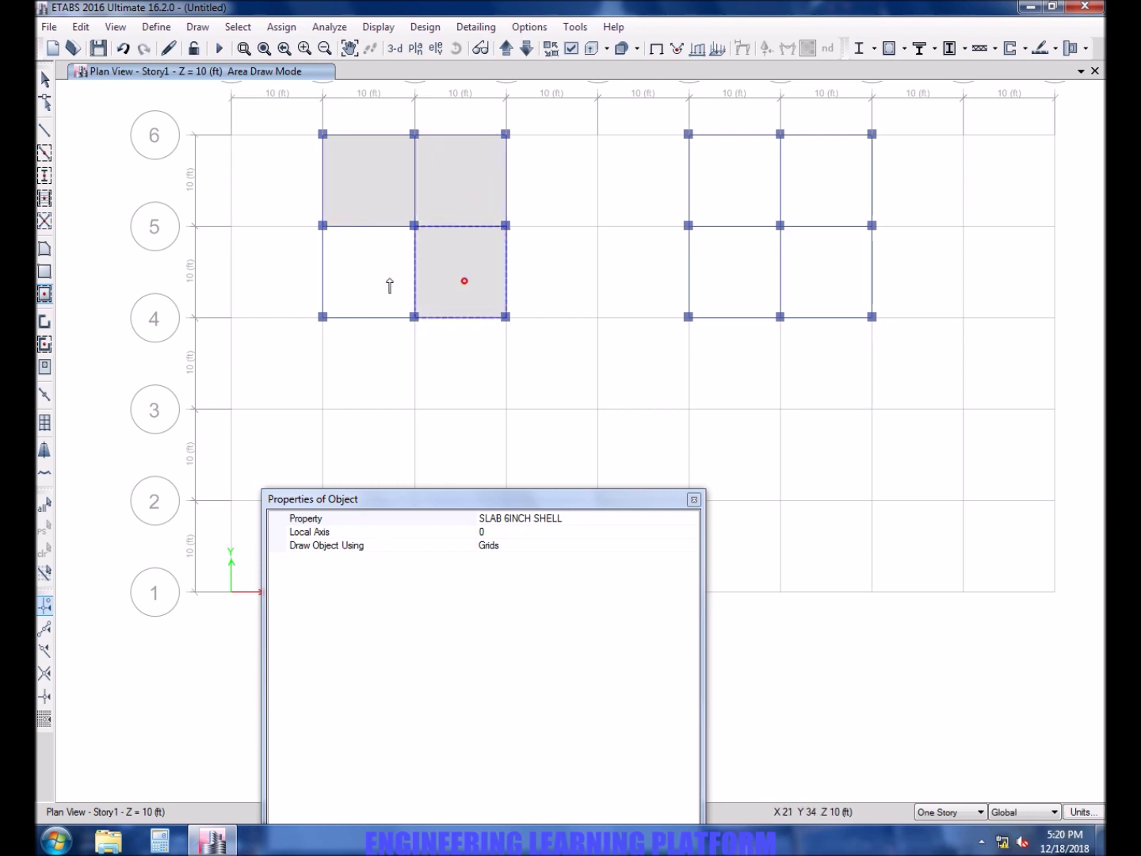
{"action": "left_click", "coordinate": [341, 281]}
- Quick-draw SLAB 6INCH MEMBRANE floor areas in the four bays between grids F–H and 4–6, and end area drawing
{"action": "left_click", "coordinate": [691, 520]}
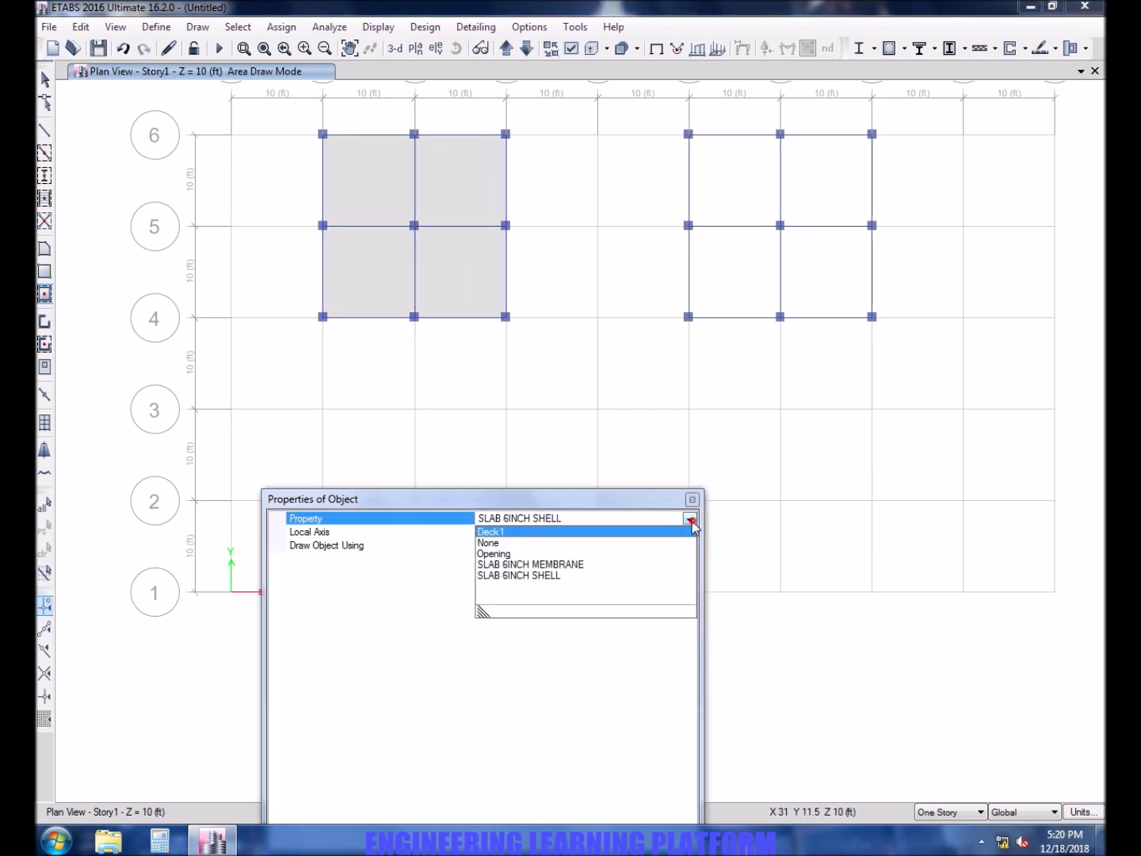
{"action": "left_click", "coordinate": [620, 564]}
{"action": "left_click", "coordinate": [736, 192]}
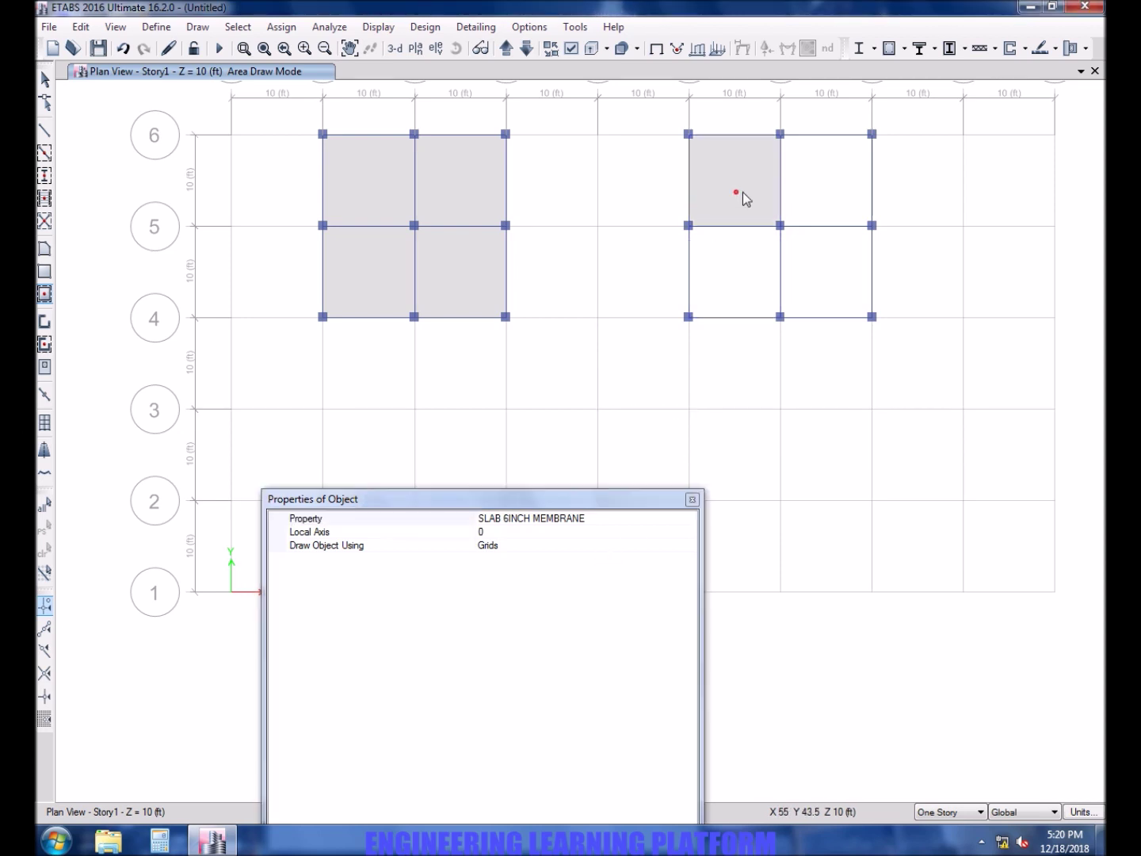
{"action": "left_click", "coordinate": [820, 193]}
{"action": "left_click", "coordinate": [824, 288]}
{"action": "left_click", "coordinate": [716, 288]}
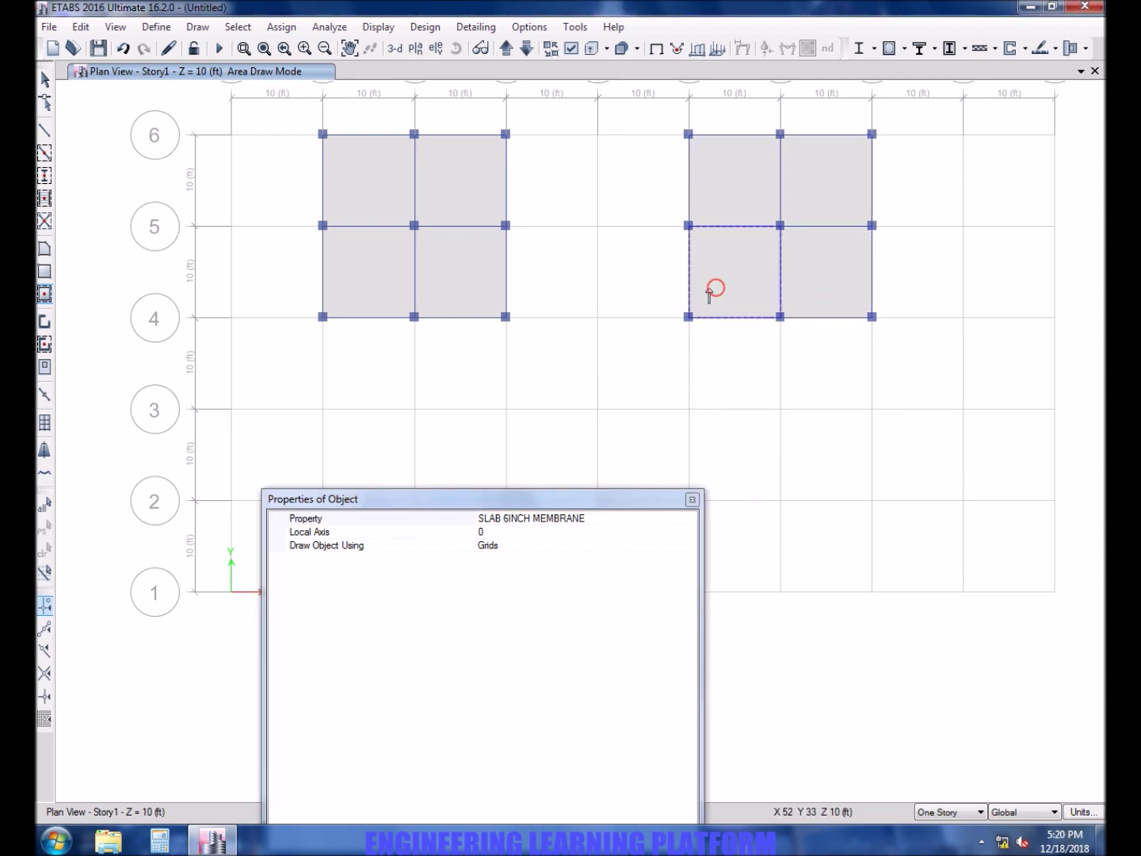
{"action": "key", "text": "Escape"}
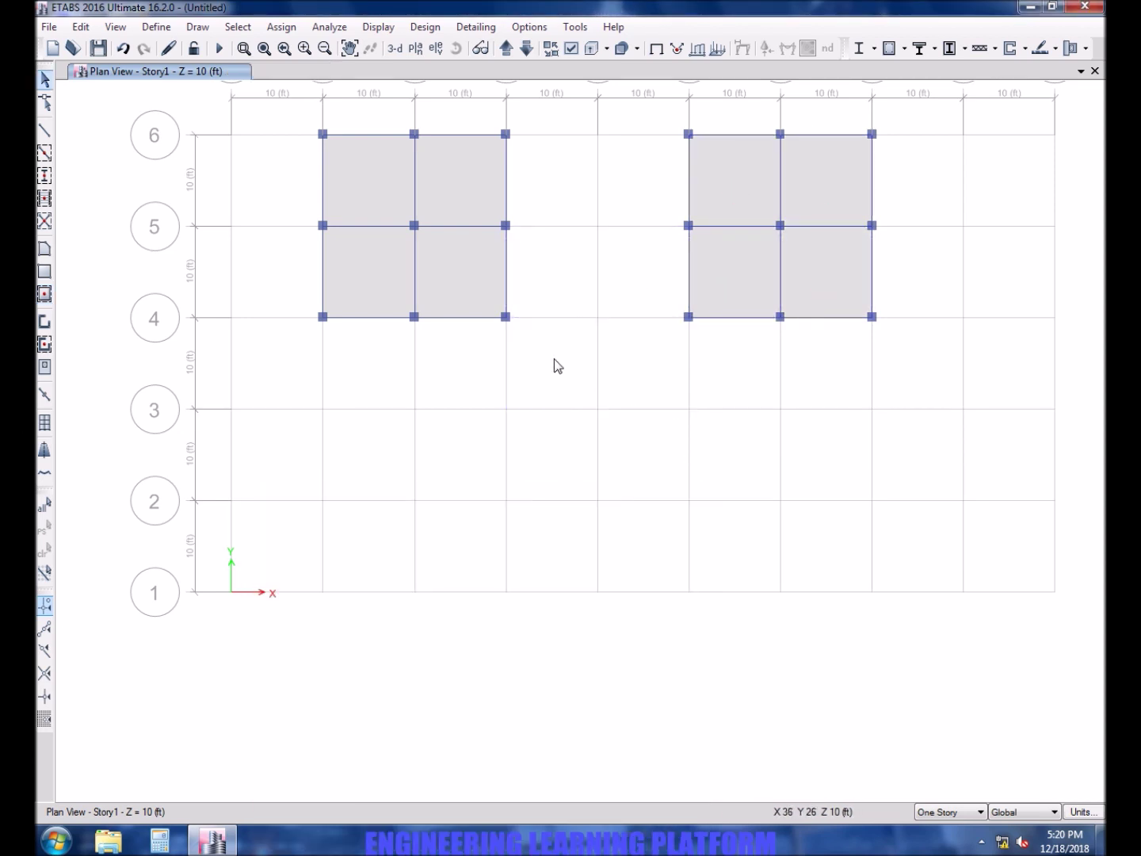
- Assign a uniform Live load of 40 lb/ft² in the gravity direction to all eight slab panels of both bay groups
{"action": "left_click", "coordinate": [374, 227]}
{"action": "left_click", "coordinate": [446, 228]}
{"action": "left_click", "coordinate": [446, 301]}
{"action": "left_click", "coordinate": [369, 304]}
{"action": "left_click", "coordinate": [434, 311]}
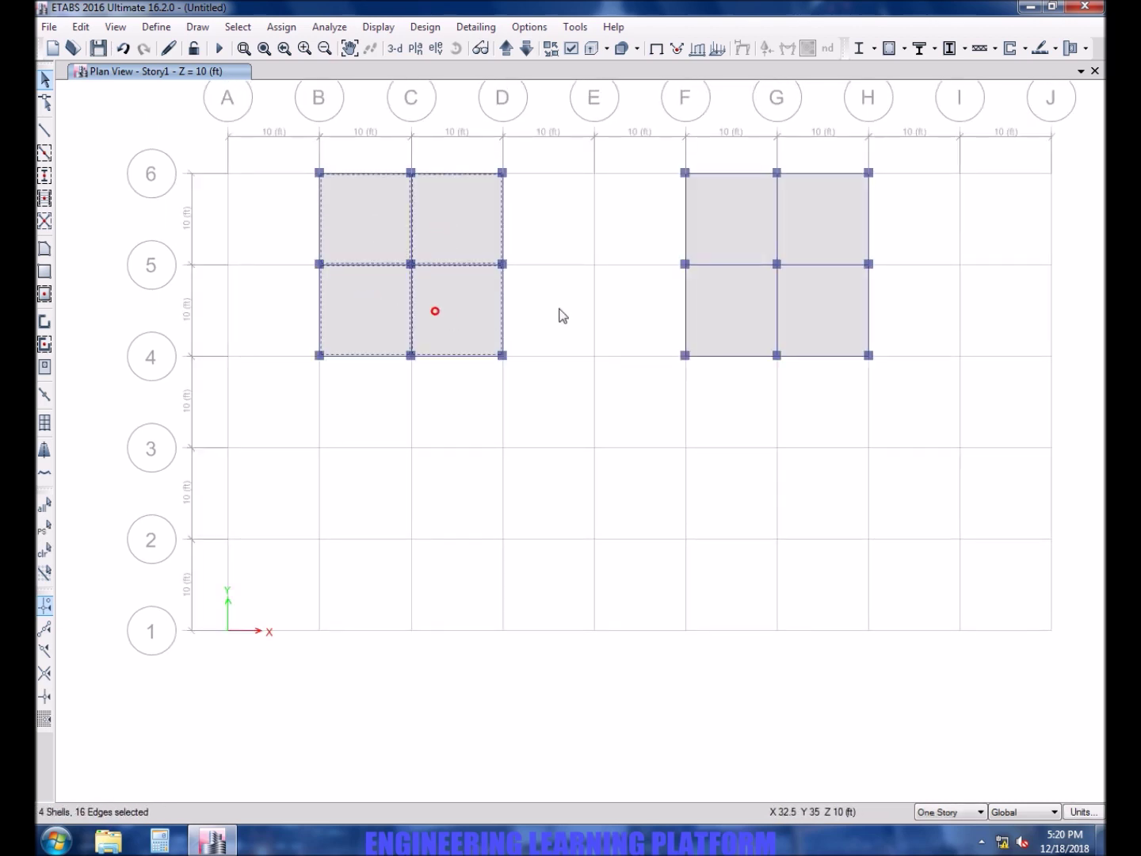
{"action": "left_click", "coordinate": [721, 318]}
{"action": "left_click", "coordinate": [727, 242]}
{"action": "left_click", "coordinate": [838, 238]}
{"action": "left_click", "coordinate": [823, 315]}
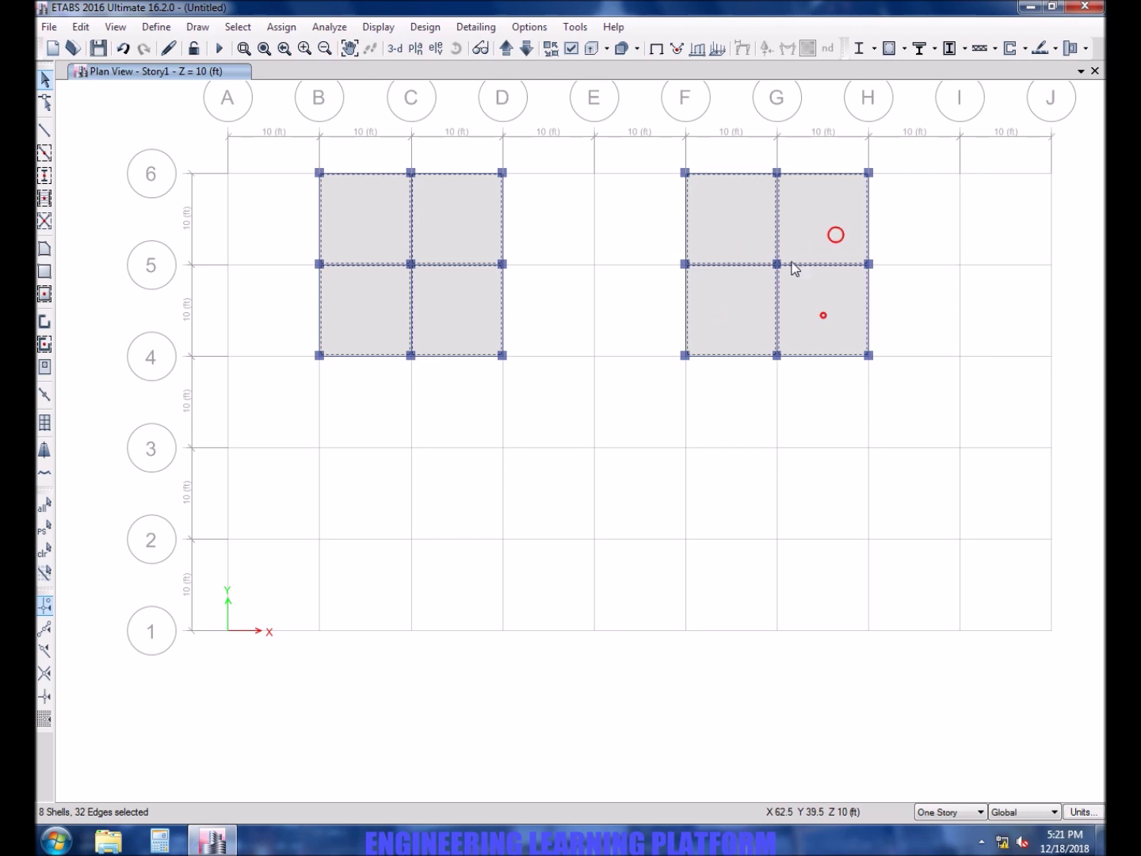
{"action": "left_click", "coordinate": [282, 27]}
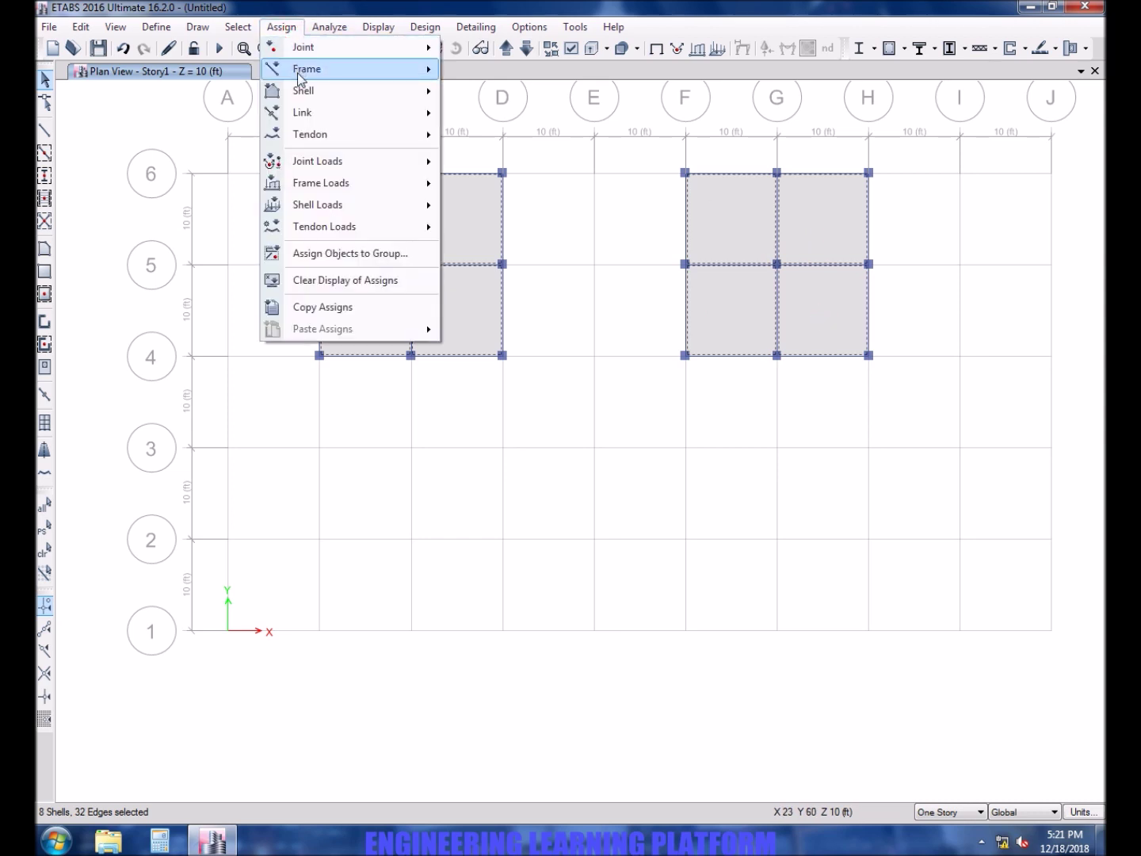
{"action": "mouse_move", "coordinate": [308, 93]}
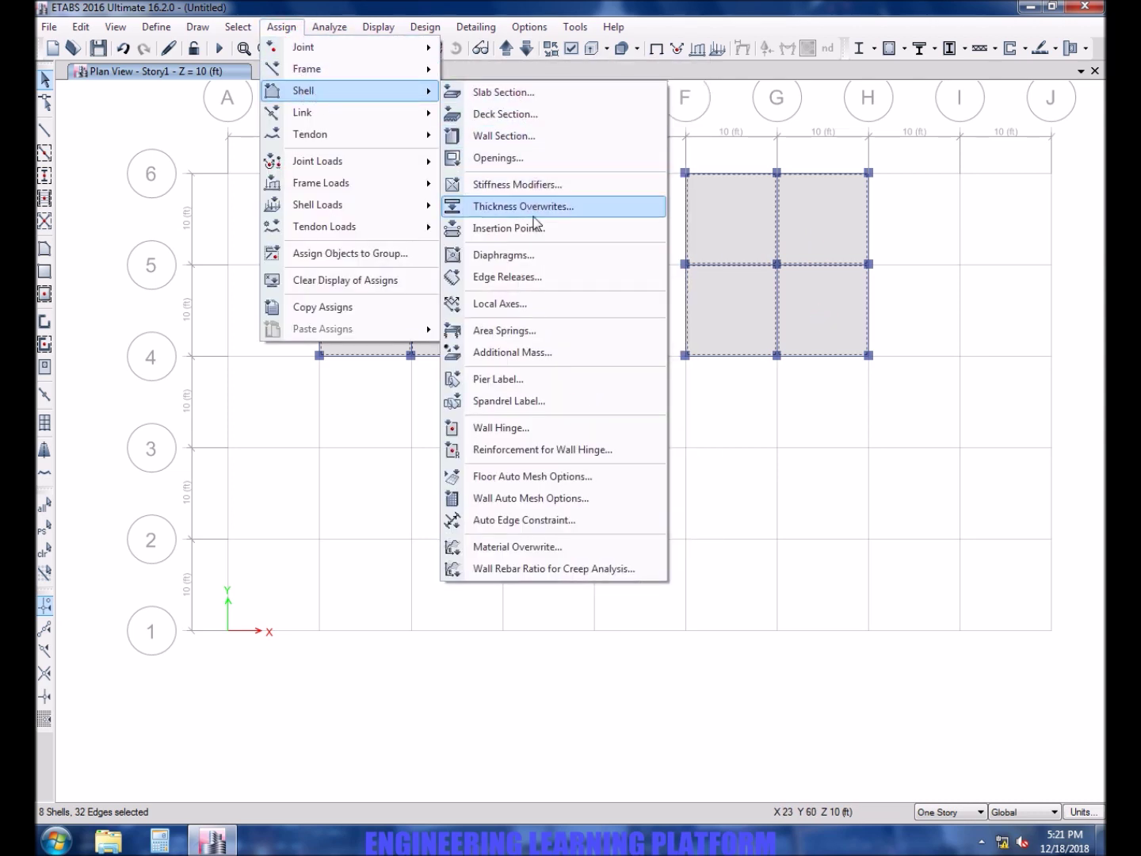
{"action": "mouse_move", "coordinate": [377, 204]}
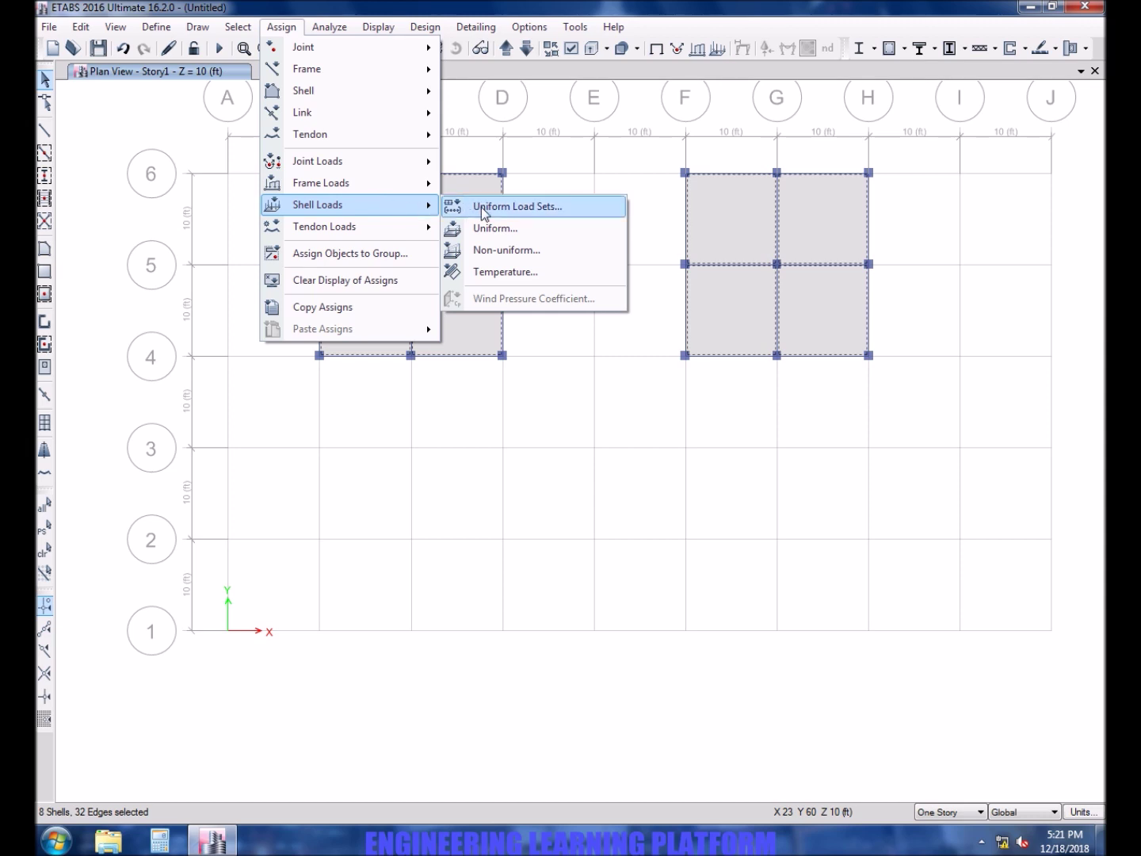
{"action": "left_click", "coordinate": [487, 228]}
{"action": "left_click", "coordinate": [646, 373]}
{"action": "left_click", "coordinate": [639, 394]}
{"action": "left_click", "coordinate": [530, 426]}
{"action": "type", "text": "40"}
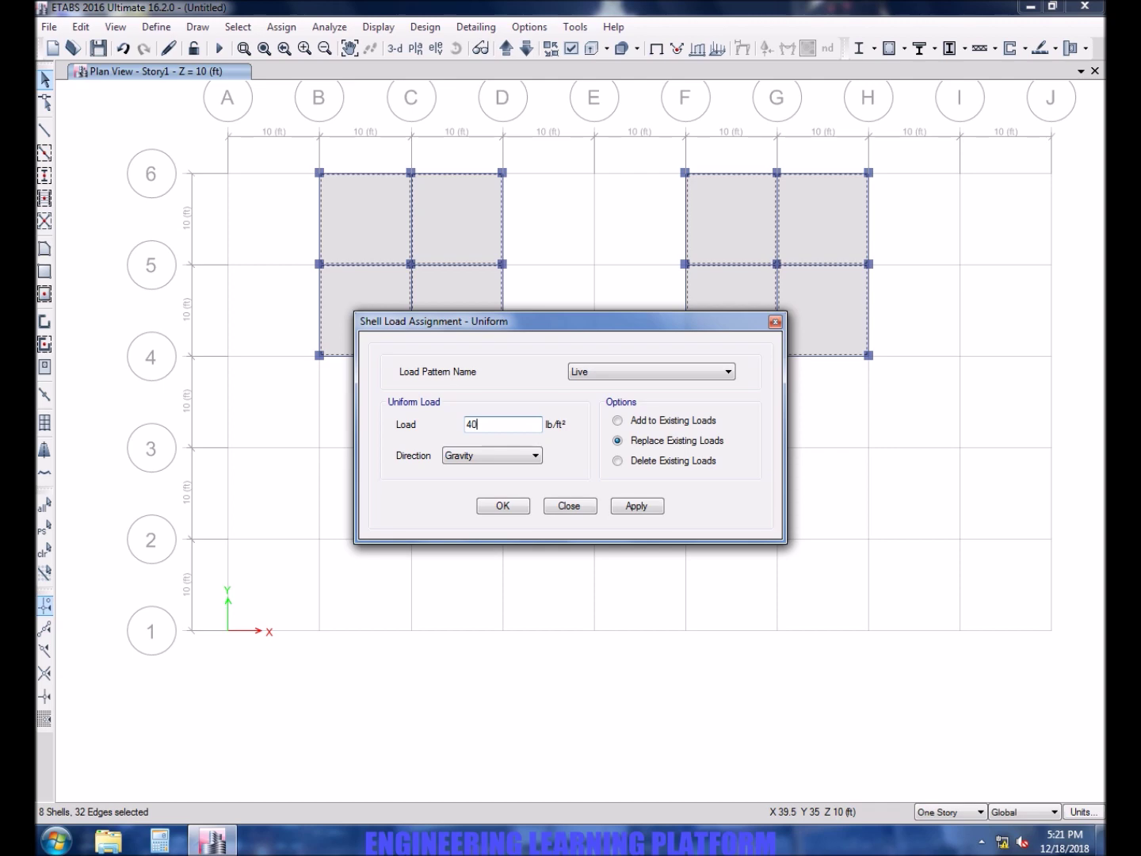
{"action": "left_click", "coordinate": [636, 506]}
{"action": "left_click", "coordinate": [504, 506]}
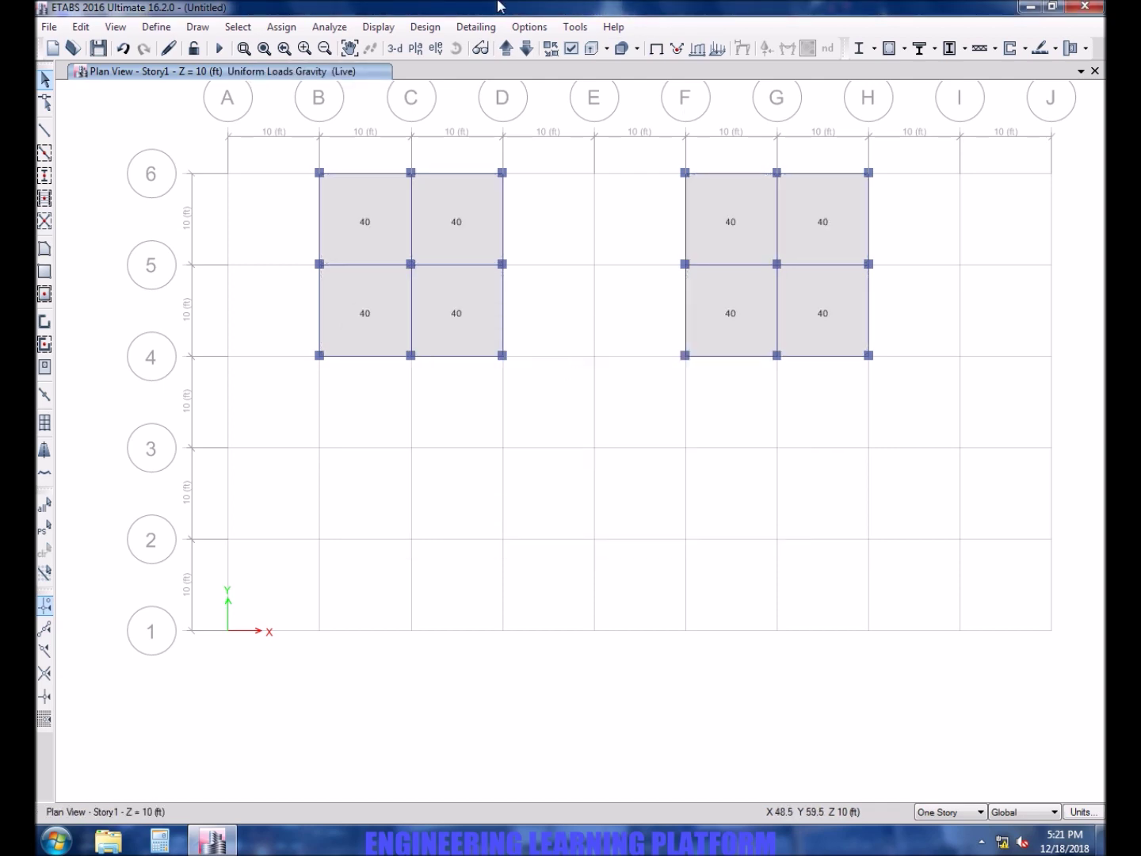
- Inspect the loaded slabs and columns in a 3-D view, and return to the Story1 plan view
{"action": "left_click", "coordinate": [394, 48]}
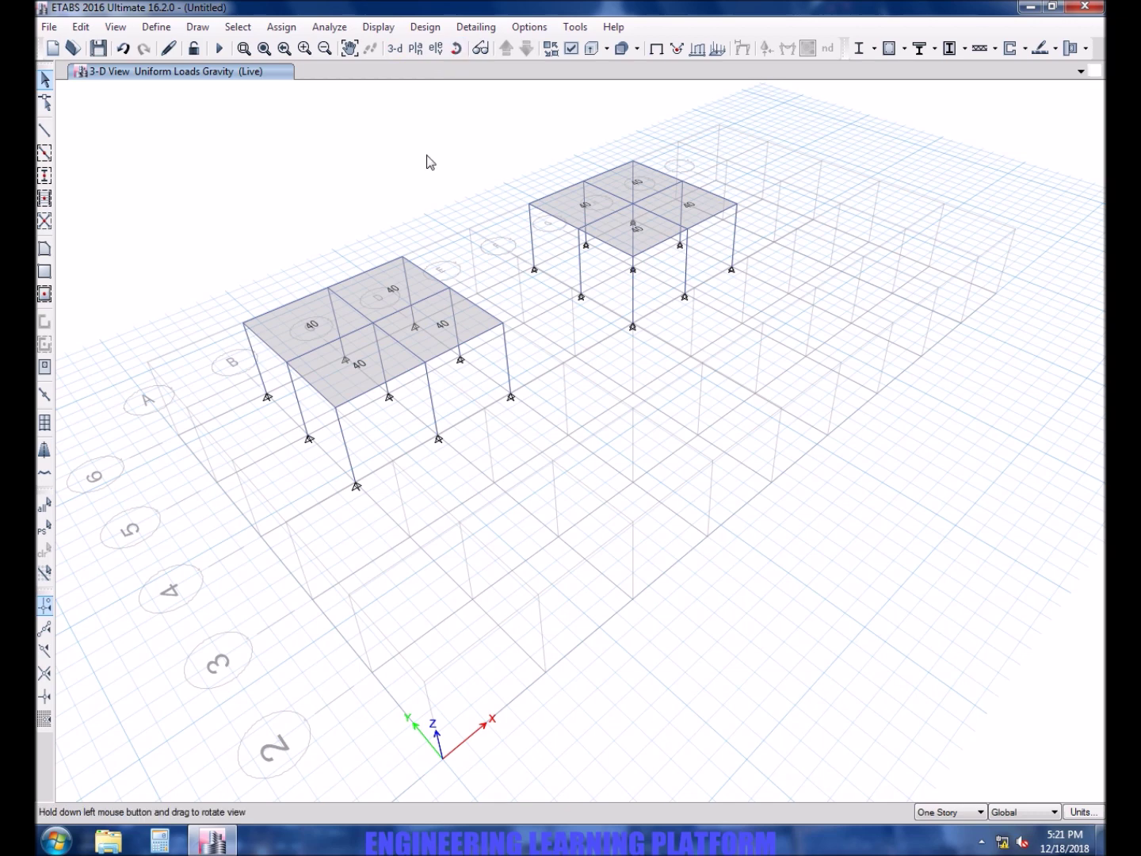
{"action": "left_click_drag", "start_coordinate": [189, 327], "coordinate": [303, 373]}
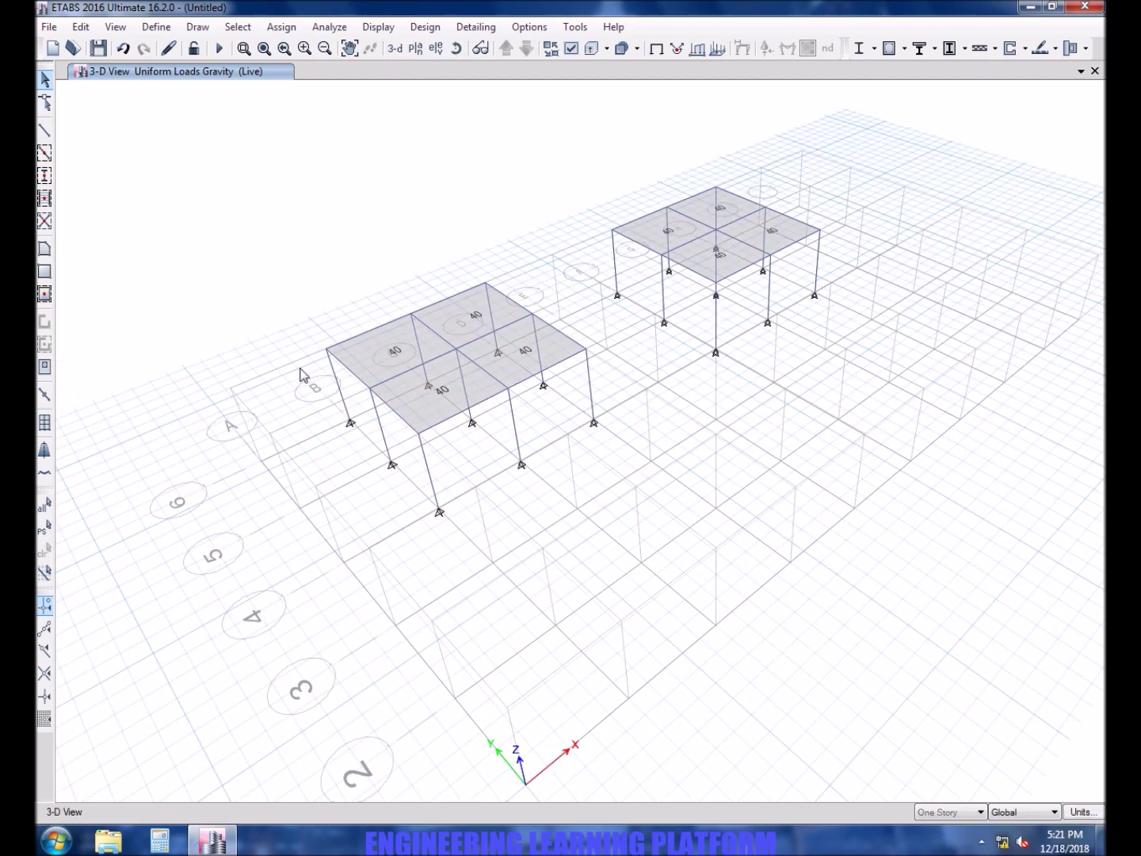
{"action": "left_click", "coordinate": [416, 48]}
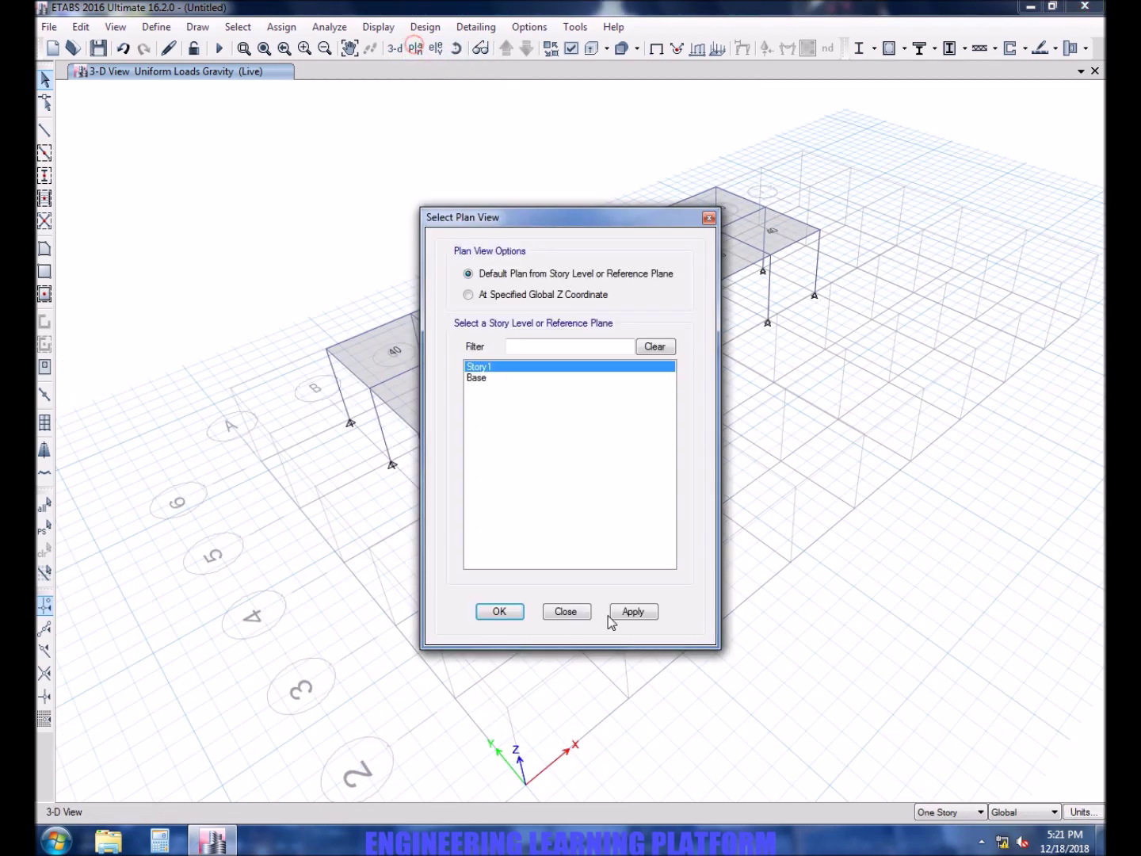
{"action": "left_click", "coordinate": [632, 612]}
{"action": "left_click", "coordinate": [495, 611]}
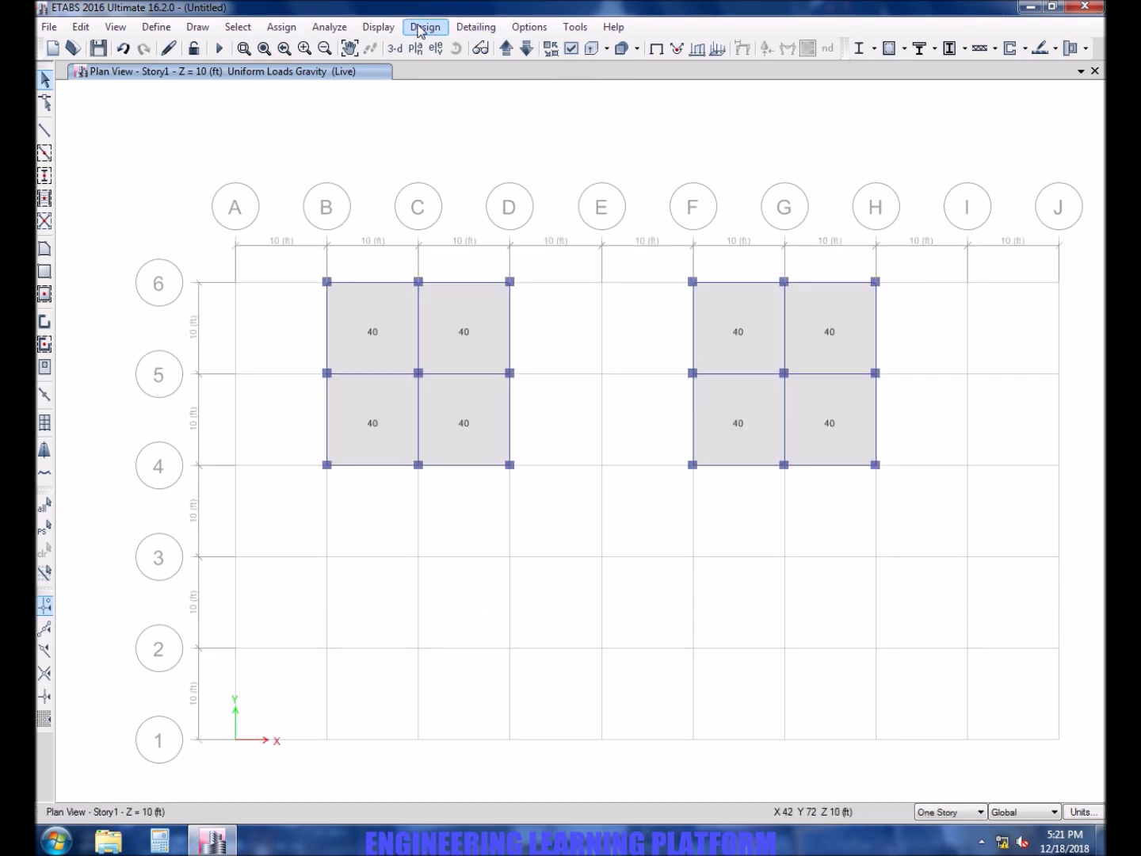
- Set the approximate maximum mesh size for automatic floor meshing to 3 ft
{"action": "left_click", "coordinate": [336, 26]}
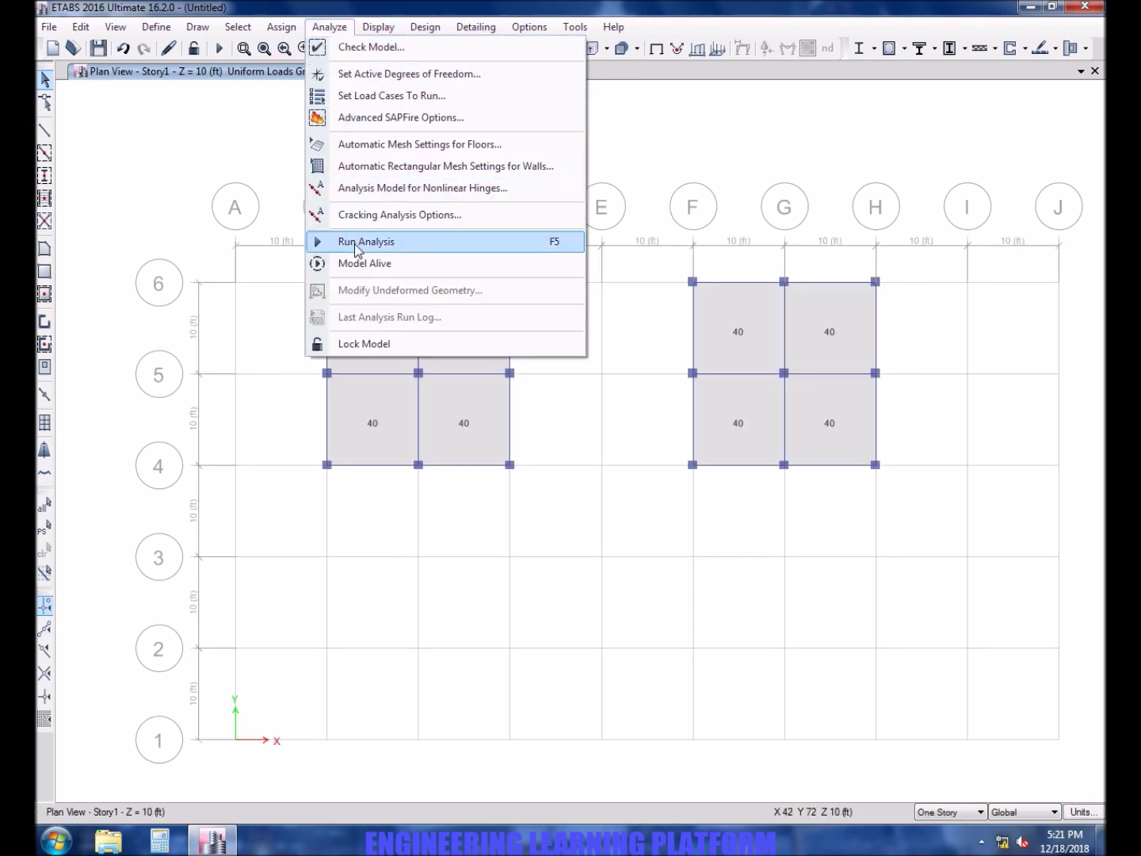
{"action": "left_click", "coordinate": [384, 151]}
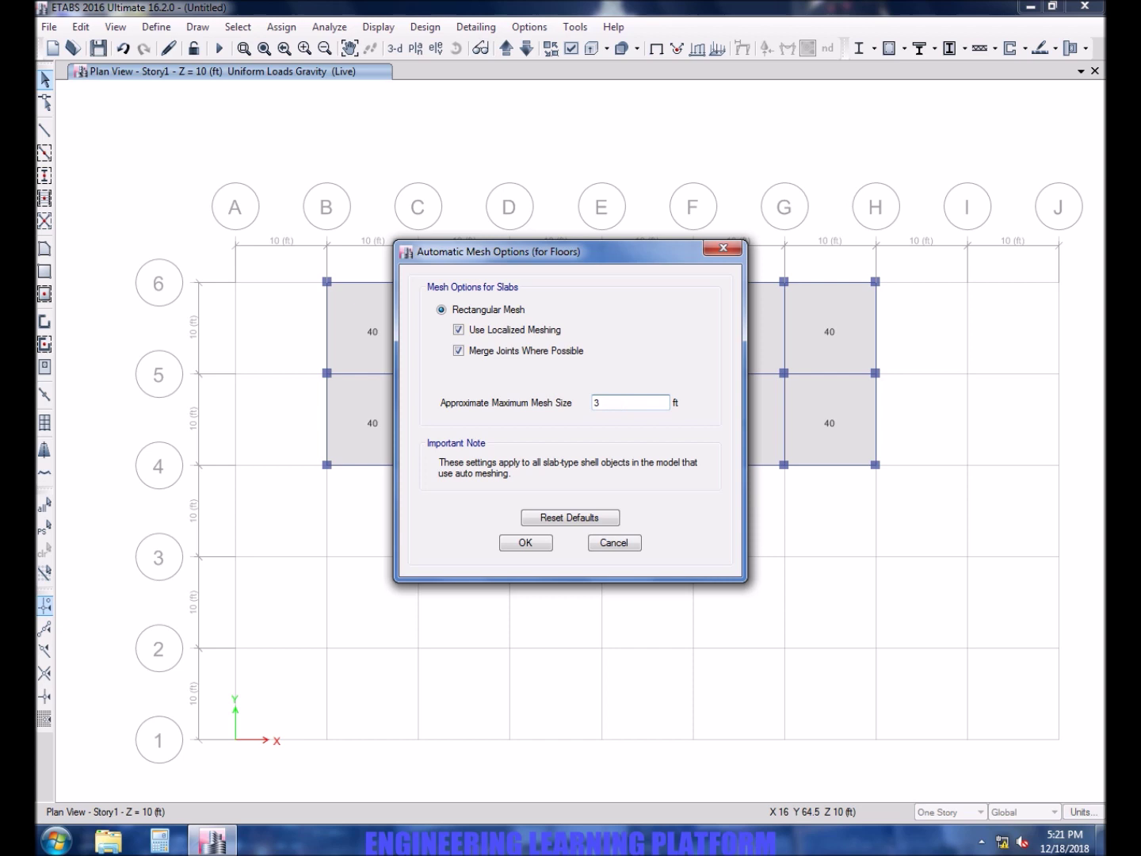
{"action": "left_click", "coordinate": [527, 543]}
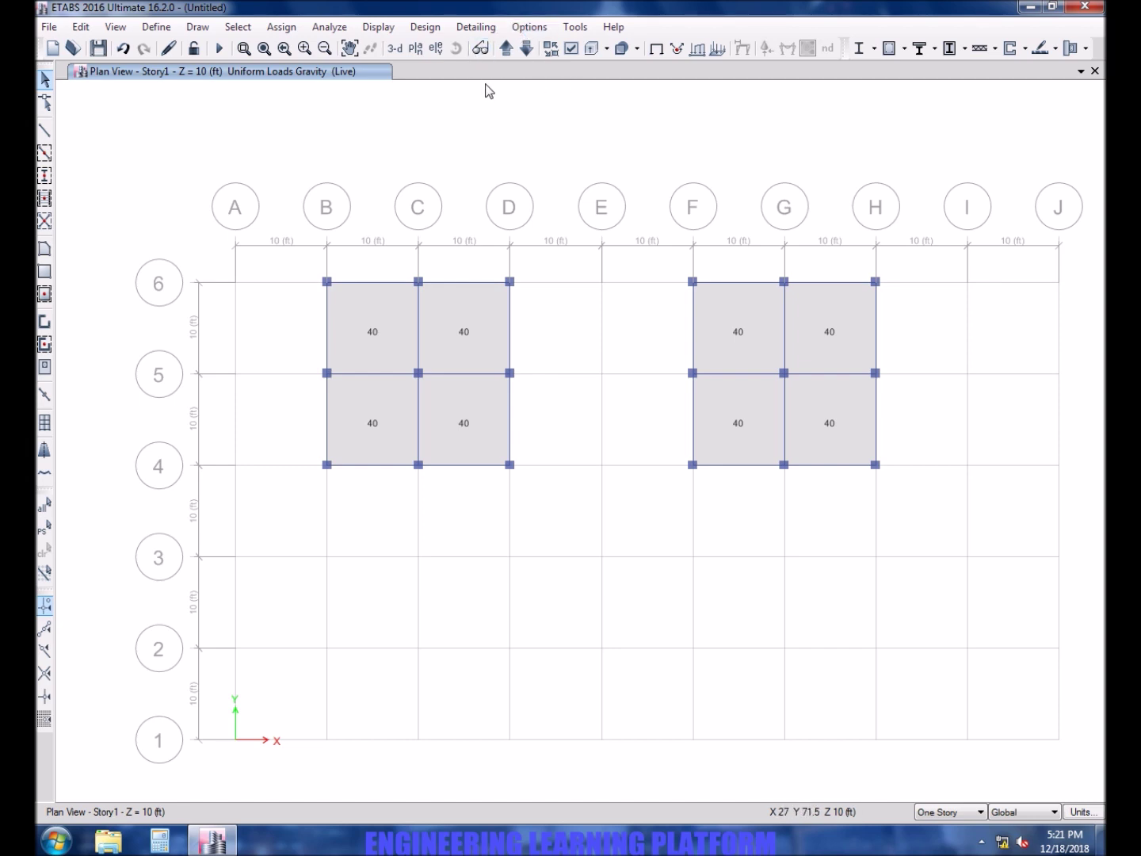
- Run the analysis, saving the model as VIDEO 3 ON SLAB in the ELP project folder
{"action": "left_click", "coordinate": [226, 50]}
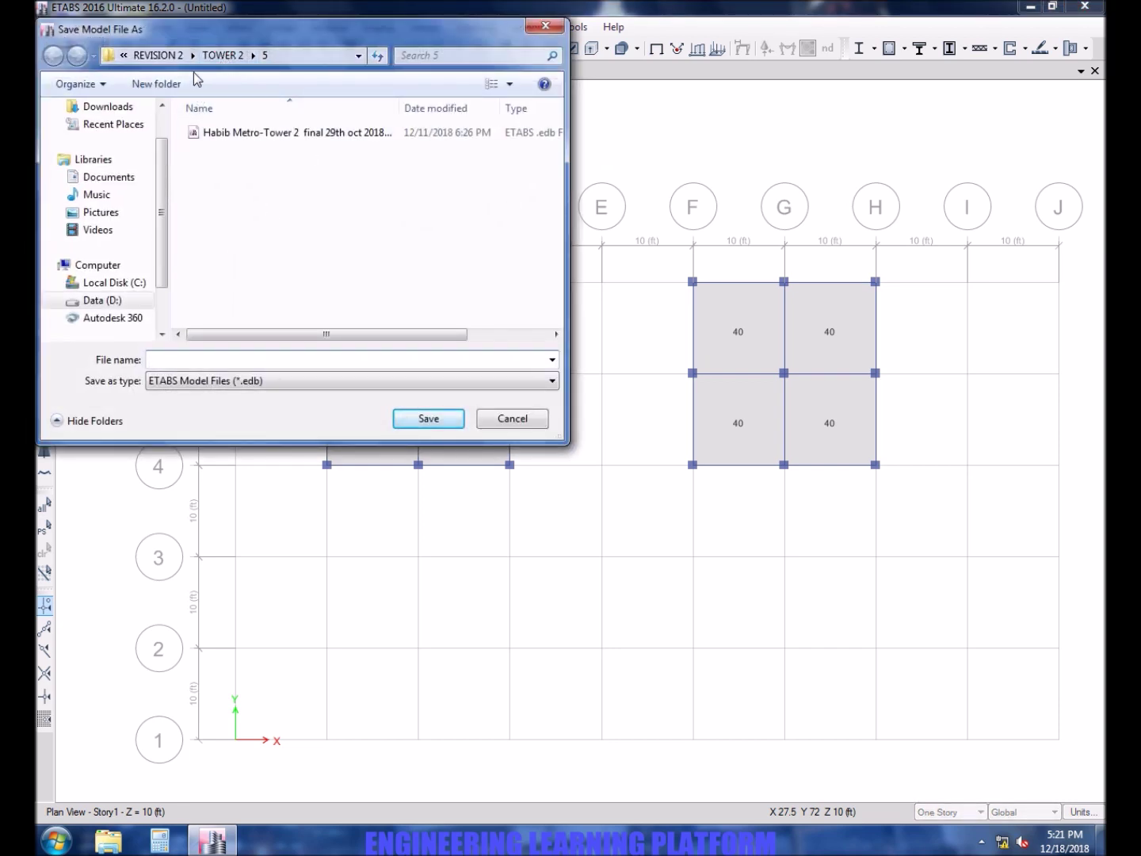
{"action": "left_click", "coordinate": [123, 57]}
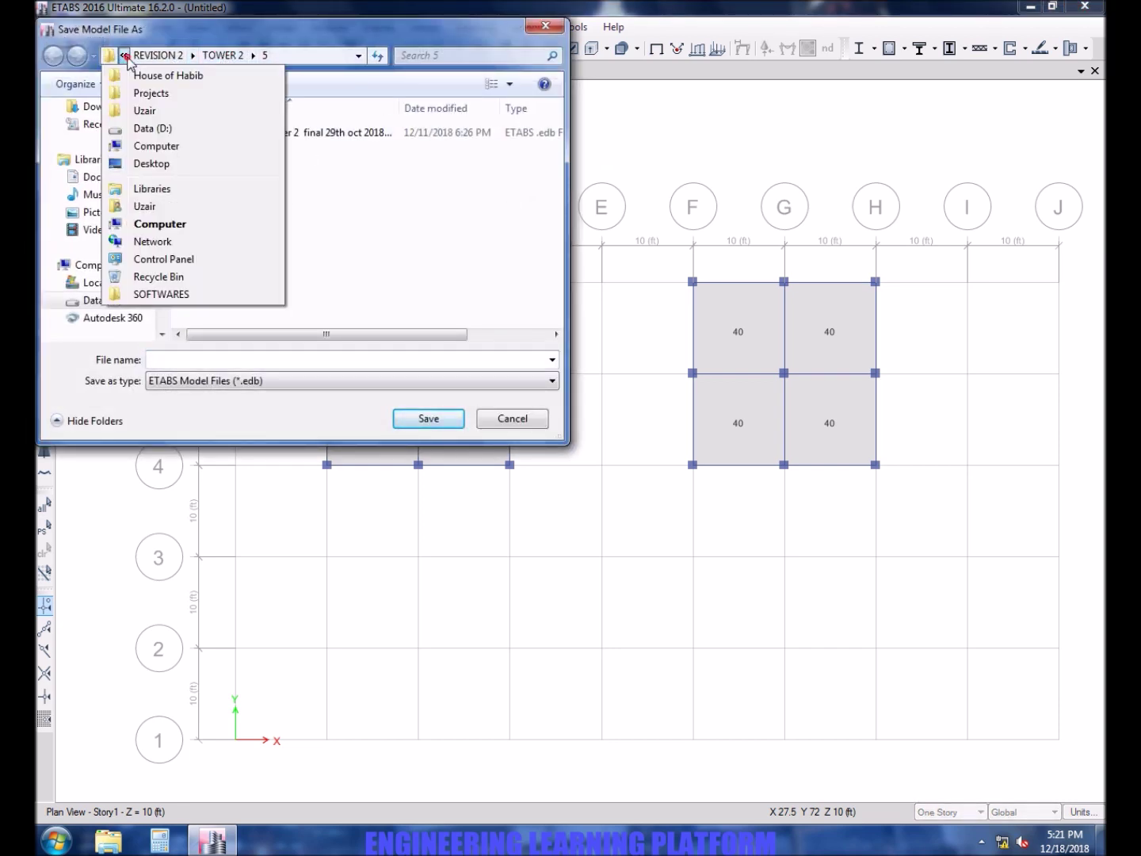
{"action": "left_click", "coordinate": [139, 115]}
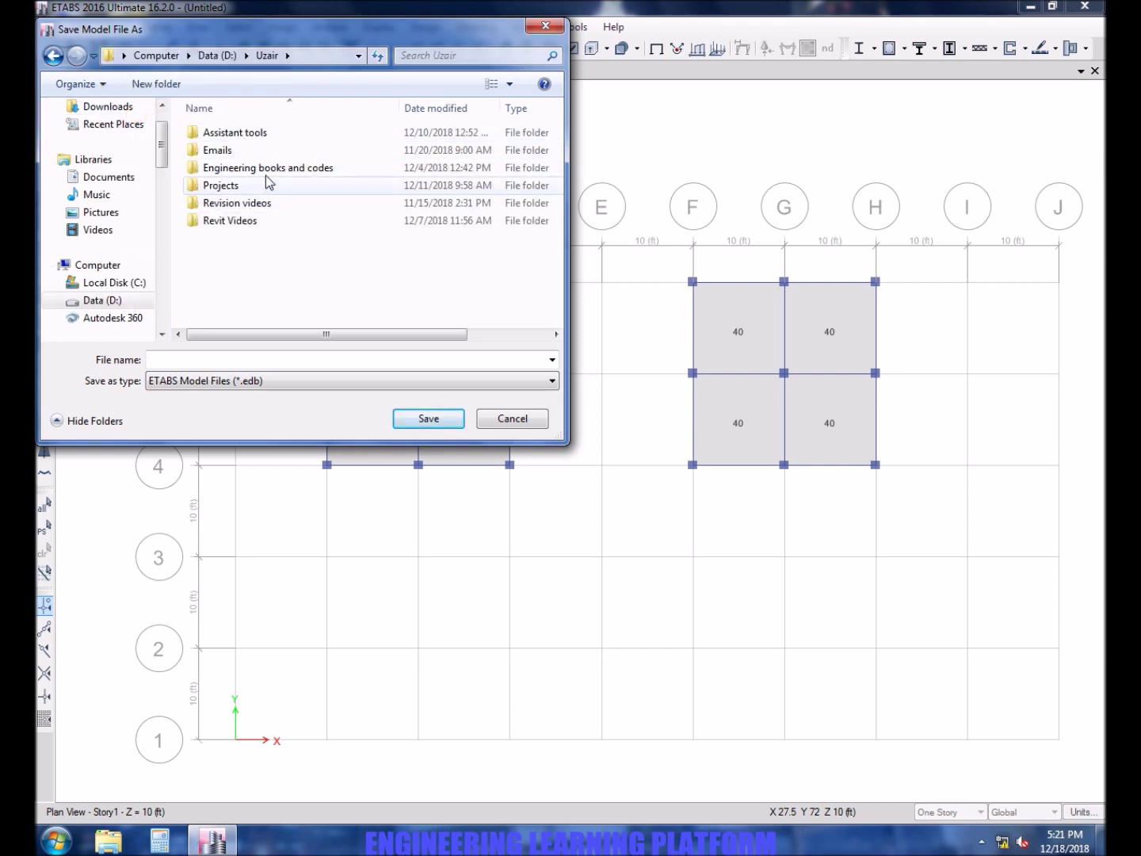
{"action": "double_click", "coordinate": [268, 185]}
{"action": "double_click", "coordinate": [269, 203]}
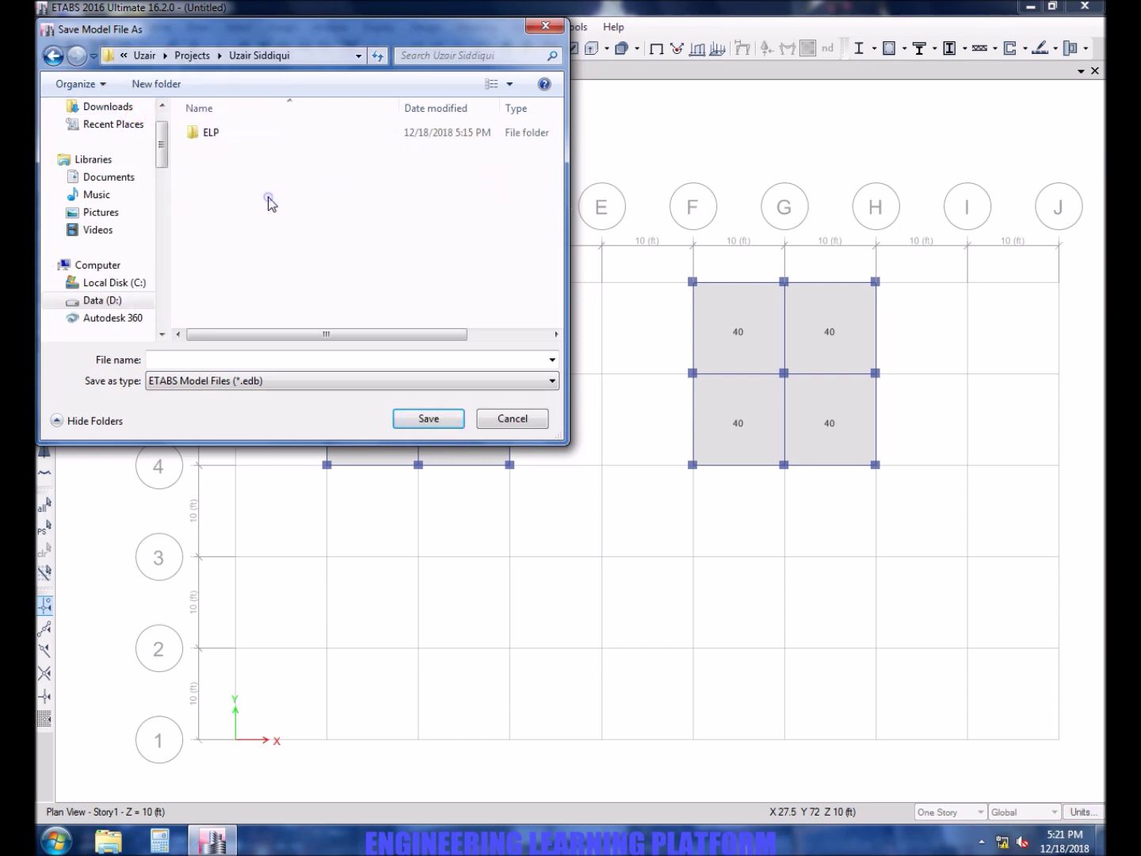
{"action": "double_click", "coordinate": [283, 134]}
{"action": "left_click", "coordinate": [314, 362]}
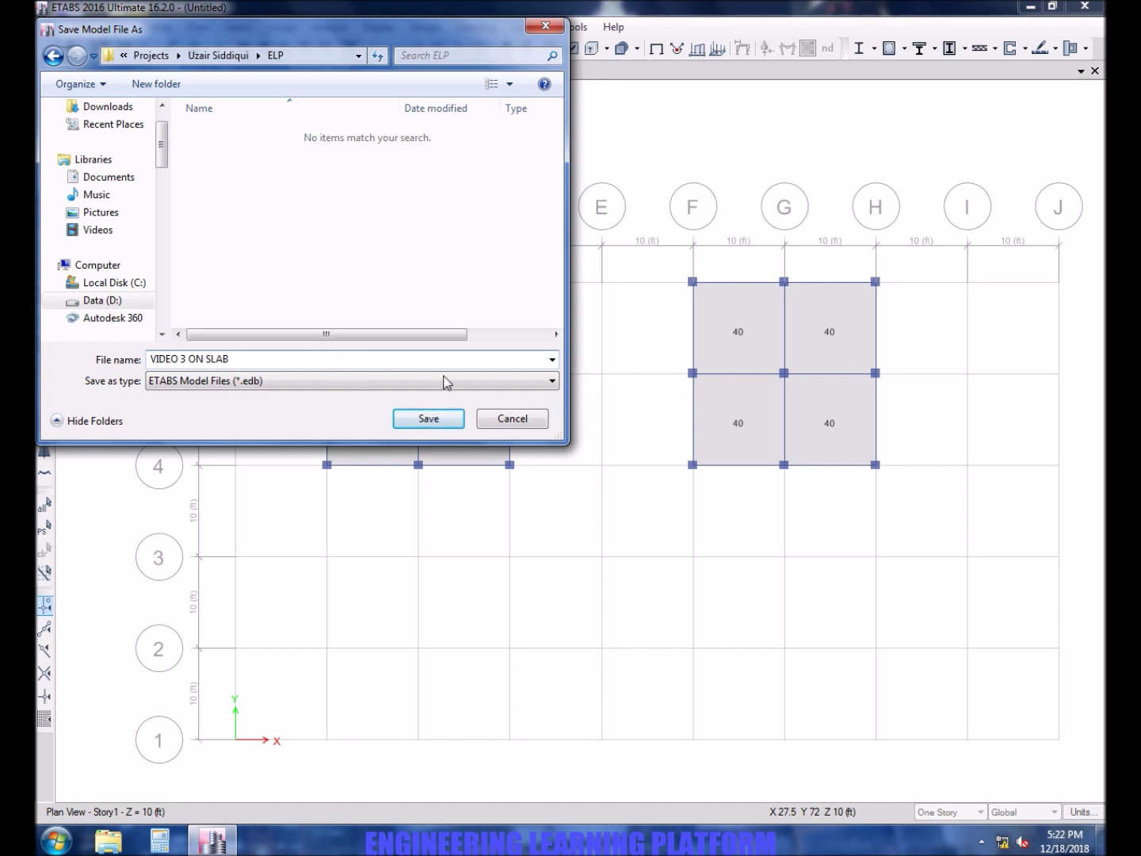
{"action": "left_click", "coordinate": [431, 420]}
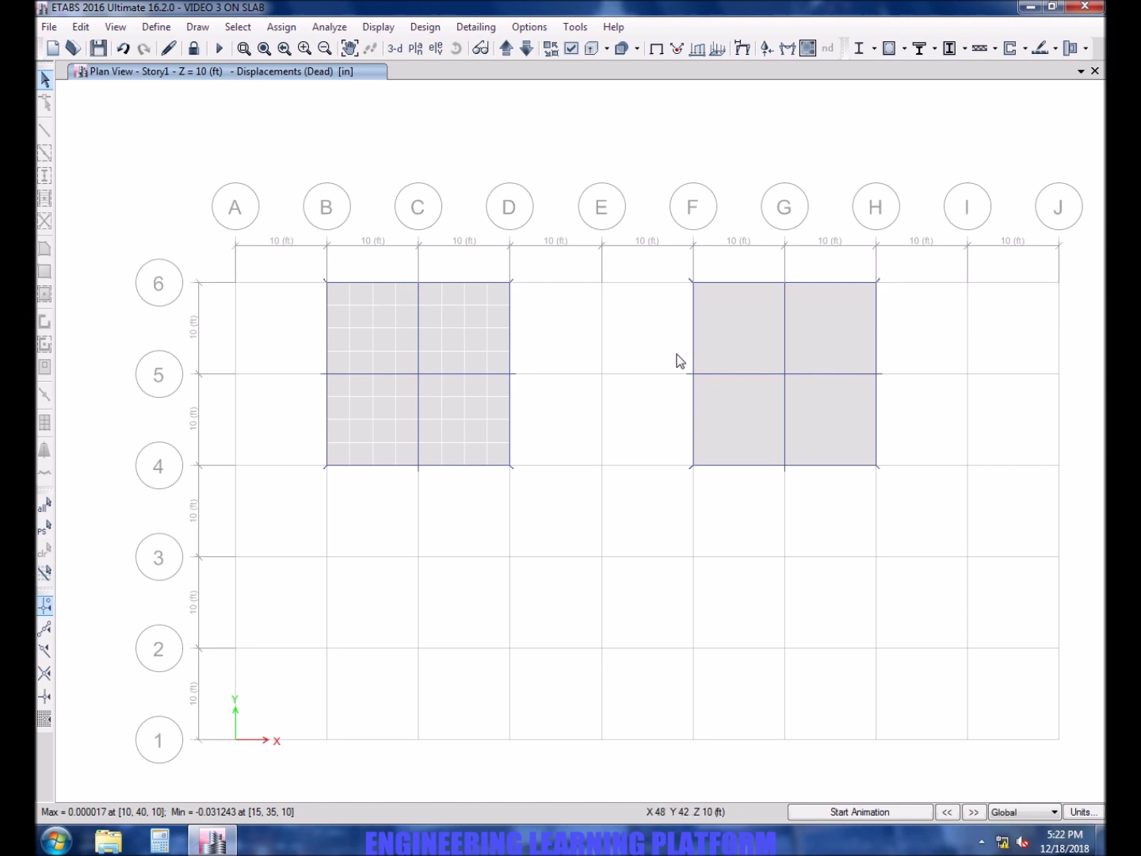
- Display the M22 resultant shell force contours for the Dead case and compare the shell and membrane slabs
{"action": "mouse_move", "coordinate": [487, 326]}
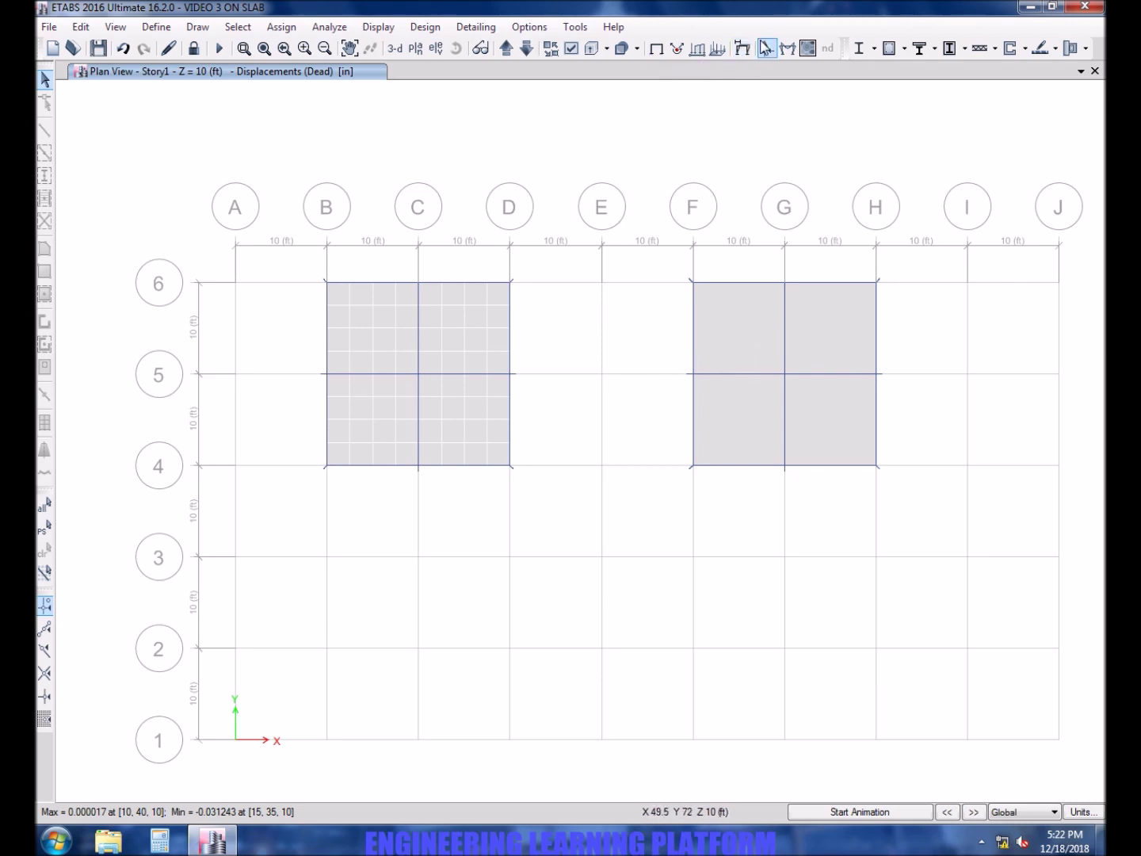
{"action": "left_click", "coordinate": [806, 50]}
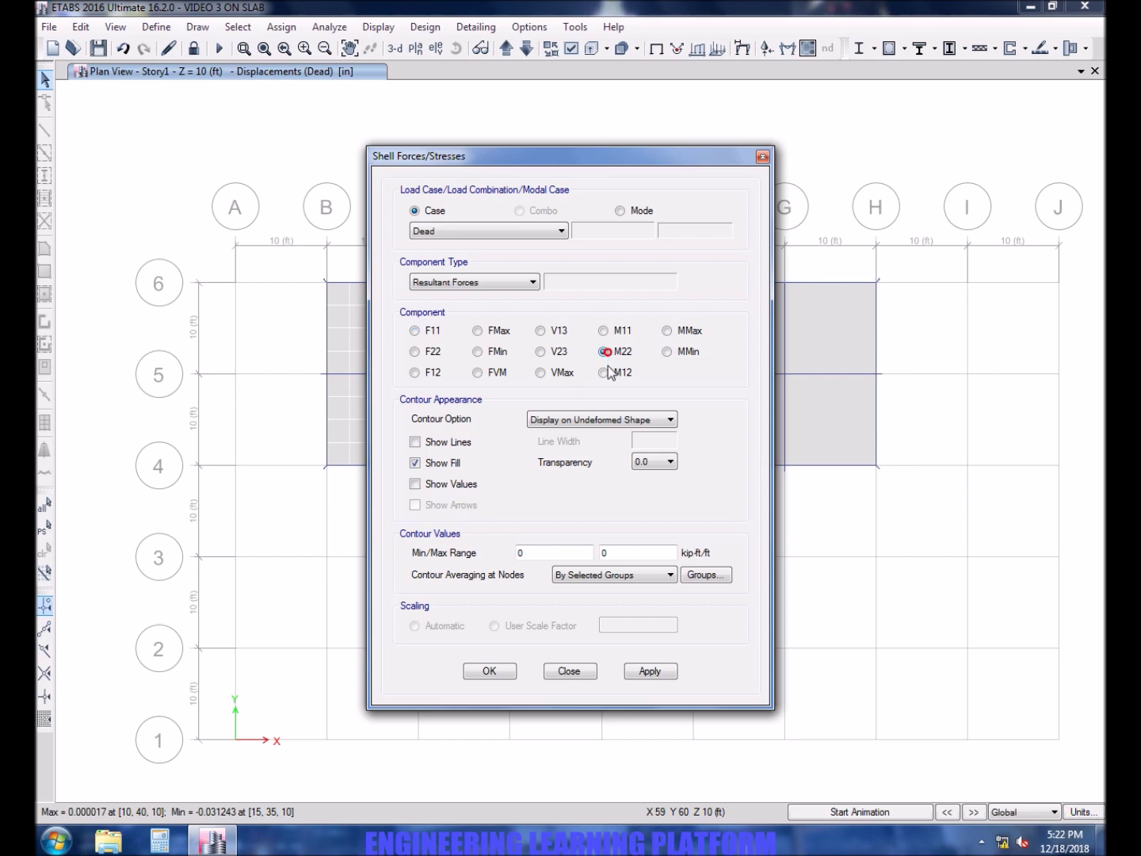
{"action": "left_click", "coordinate": [650, 672]}
{"action": "left_click_drag", "start_coordinate": [627, 156], "coordinate": [652, 564]}
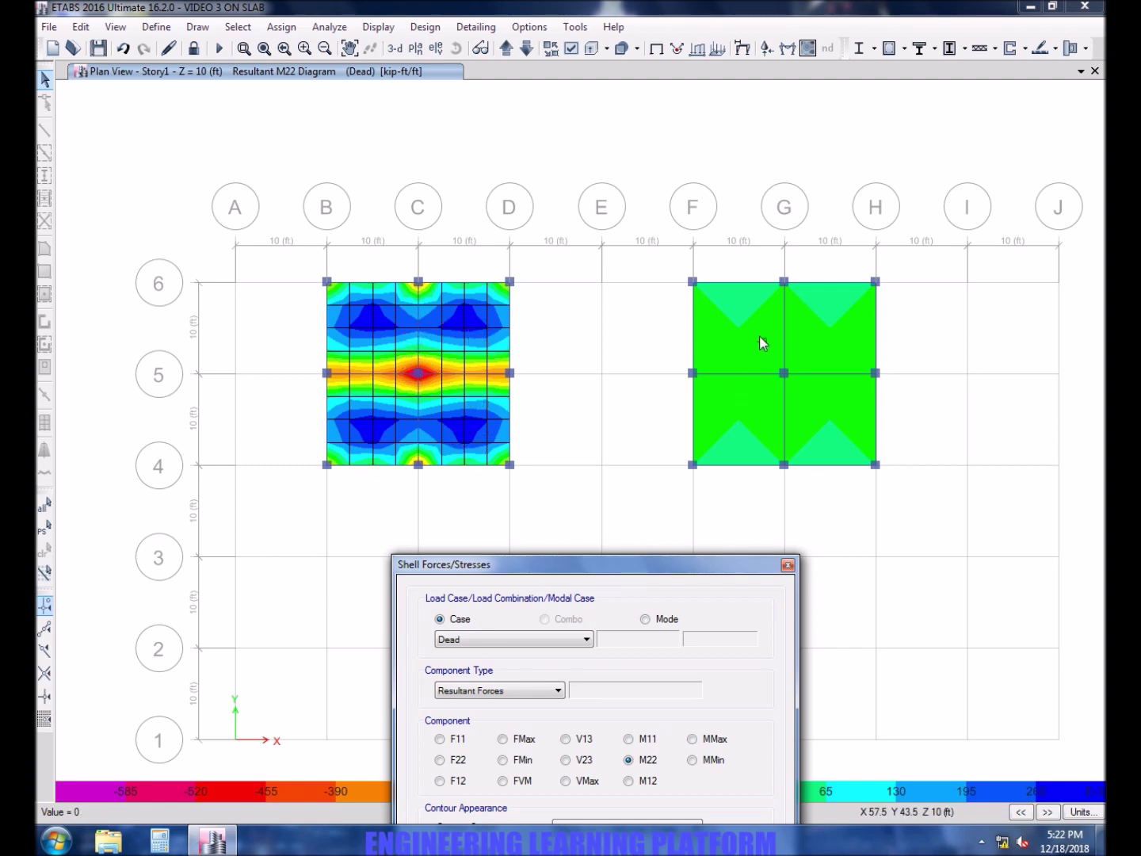
- Display the M11 resultant contours for the Dead case on both slab groups
{"action": "left_click_drag", "start_coordinate": [724, 567], "coordinate": [759, 310]}
{"action": "left_click", "coordinate": [682, 470]}
{"action": "left_click", "coordinate": [711, 810]}
{"action": "left_click_drag", "start_coordinate": [753, 302], "coordinate": [791, 497]}
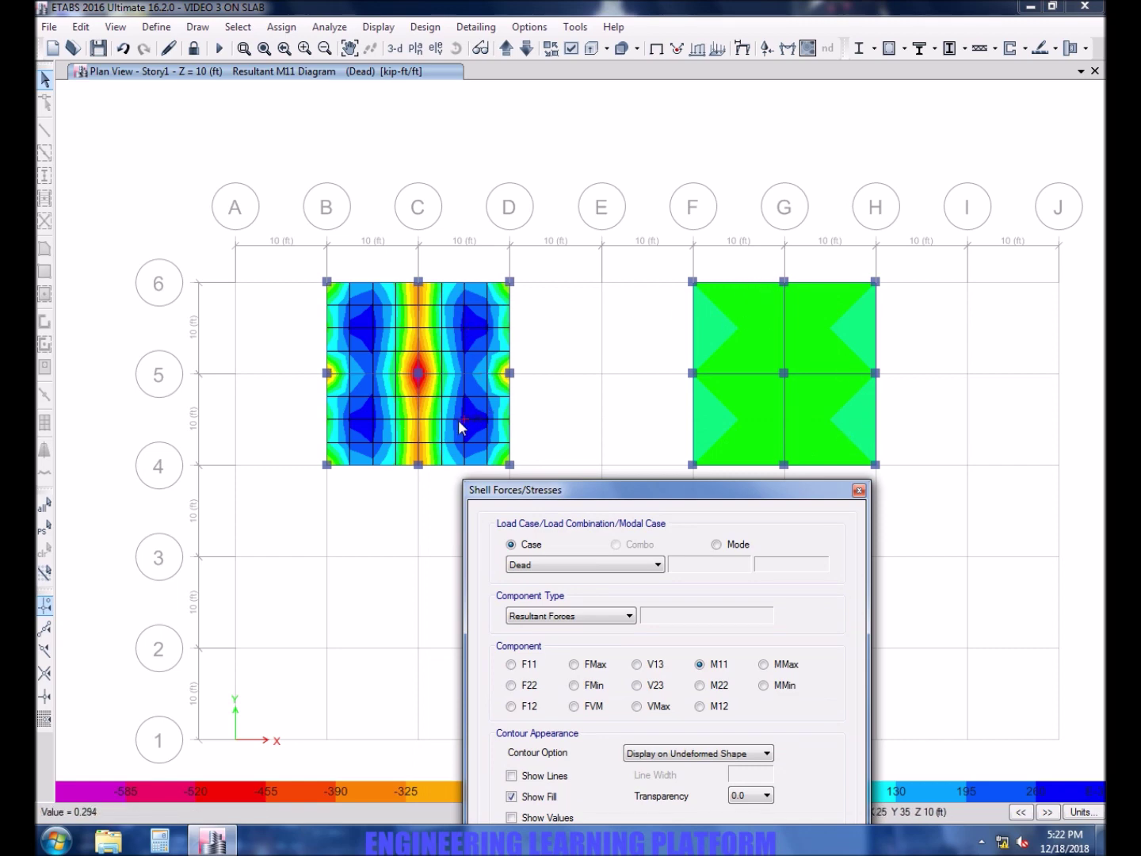
- Display the V13 shear contours for the Dead case and examine values on both slab groups
{"action": "left_click_drag", "start_coordinate": [681, 493], "coordinate": [728, 291]}
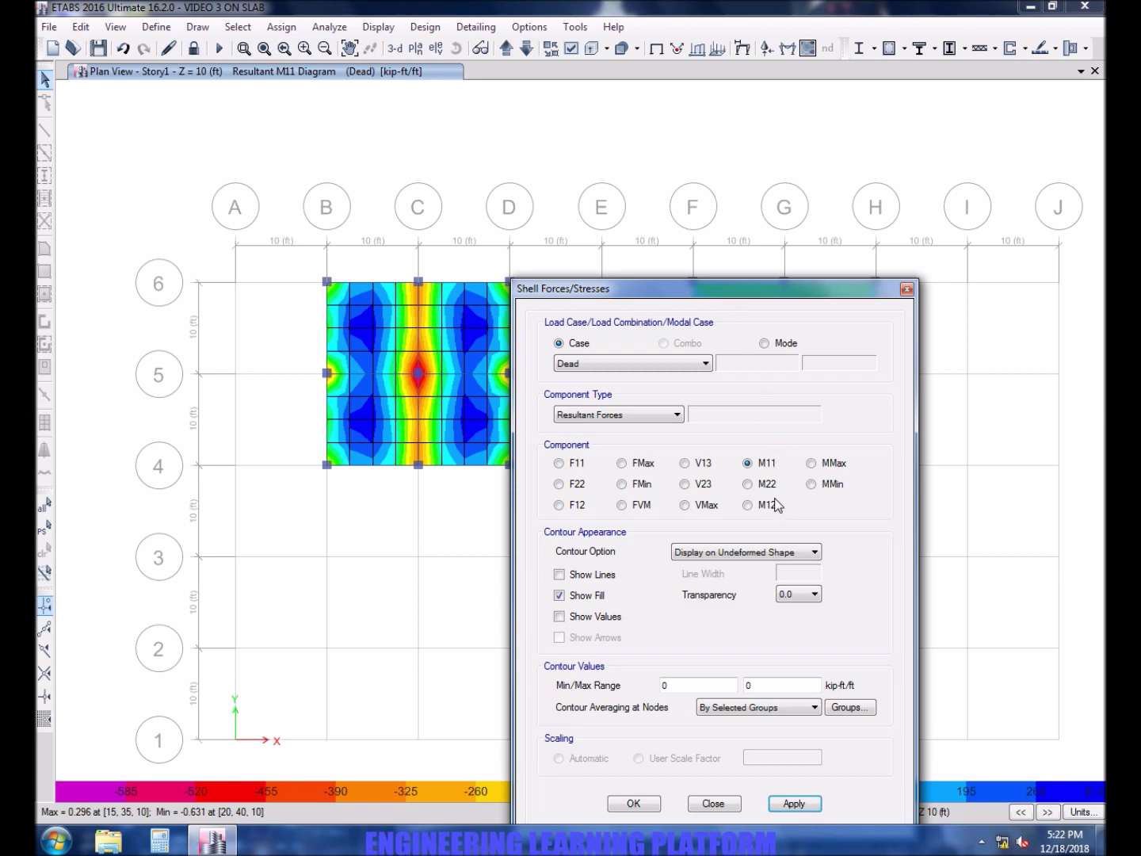
{"action": "left_click", "coordinate": [697, 466]}
{"action": "left_click", "coordinate": [790, 805]}
{"action": "left_click_drag", "start_coordinate": [692, 298], "coordinate": [707, 531]}
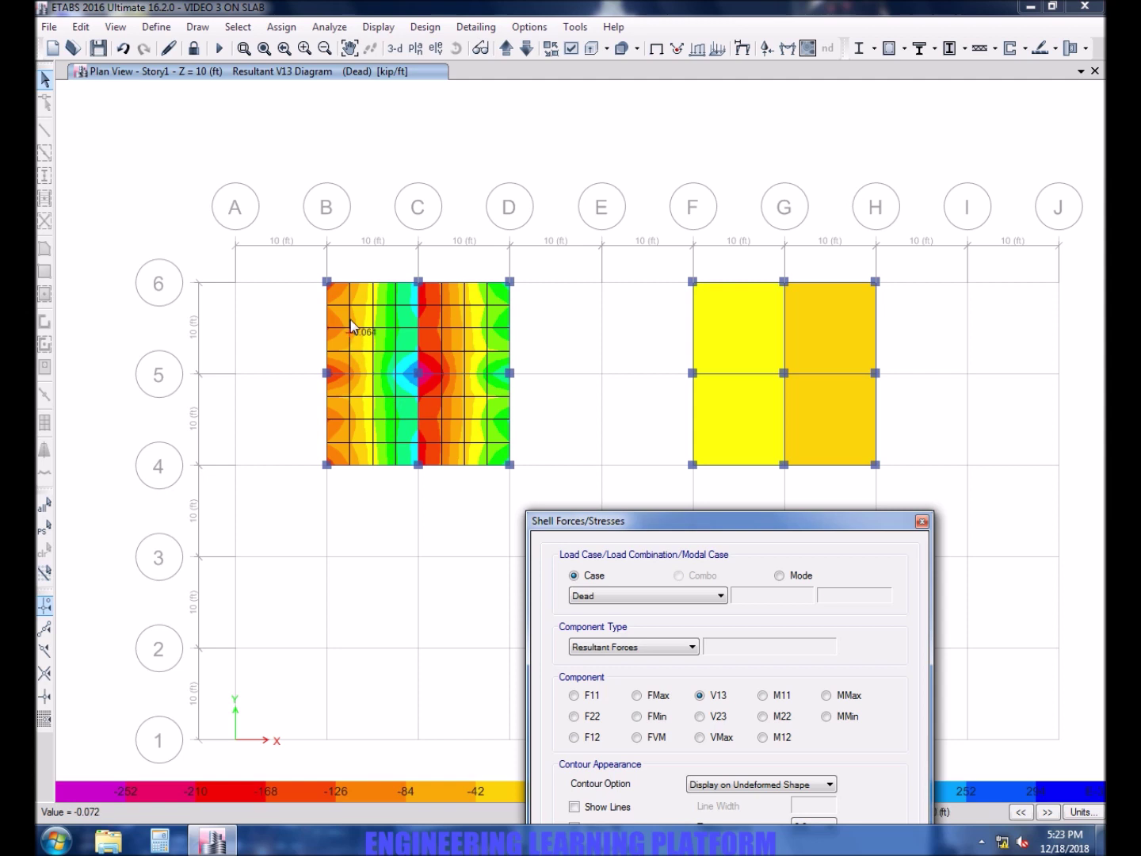
- Switch the V13 shear contours to the Live case, examine both slab groups, and close the shell forces dialog
{"action": "left_click_drag", "start_coordinate": [617, 521], "coordinate": [674, 371]}
{"action": "left_click", "coordinate": [614, 530]}
{"action": "left_click", "coordinate": [615, 547]}
{"action": "left_click_drag", "start_coordinate": [794, 370], "coordinate": [839, 543]}
{"action": "left_click", "coordinate": [799, 805]}
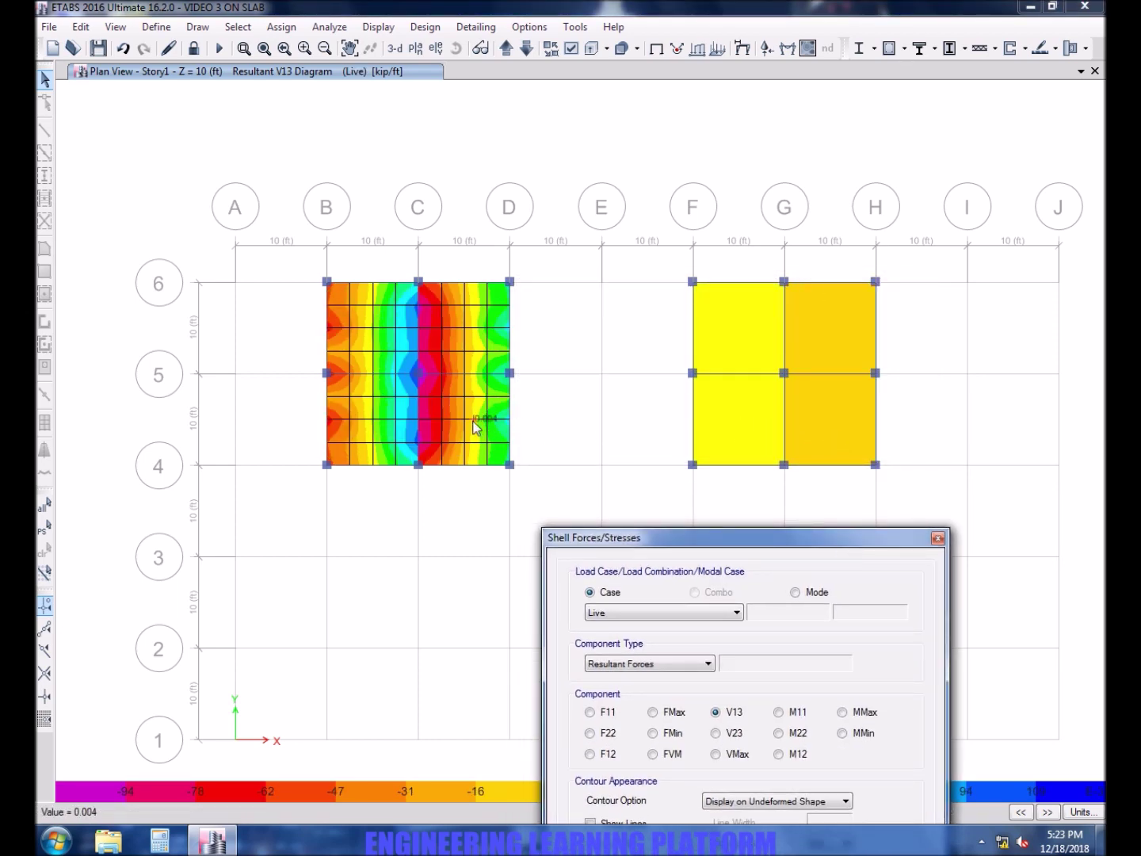
{"action": "left_click_drag", "start_coordinate": [638, 544], "coordinate": [610, 432]}
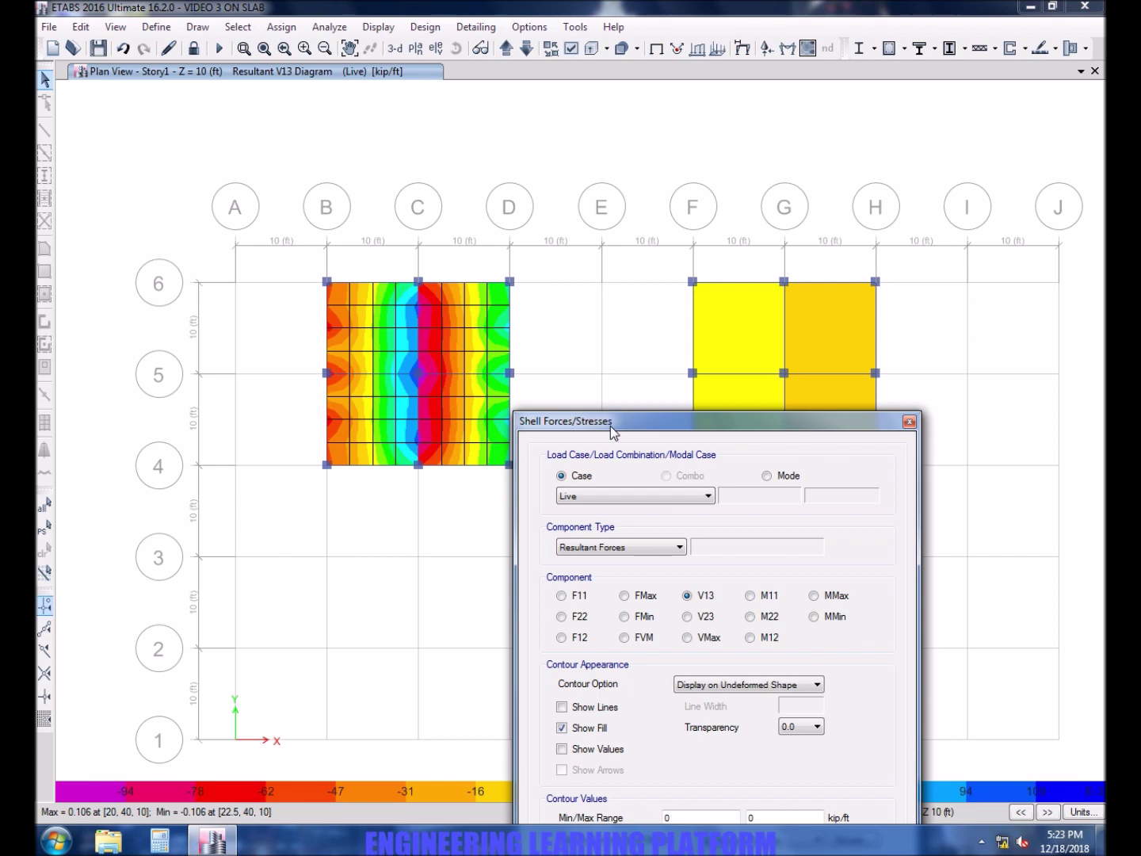
{"action": "left_click", "coordinate": [909, 421]}
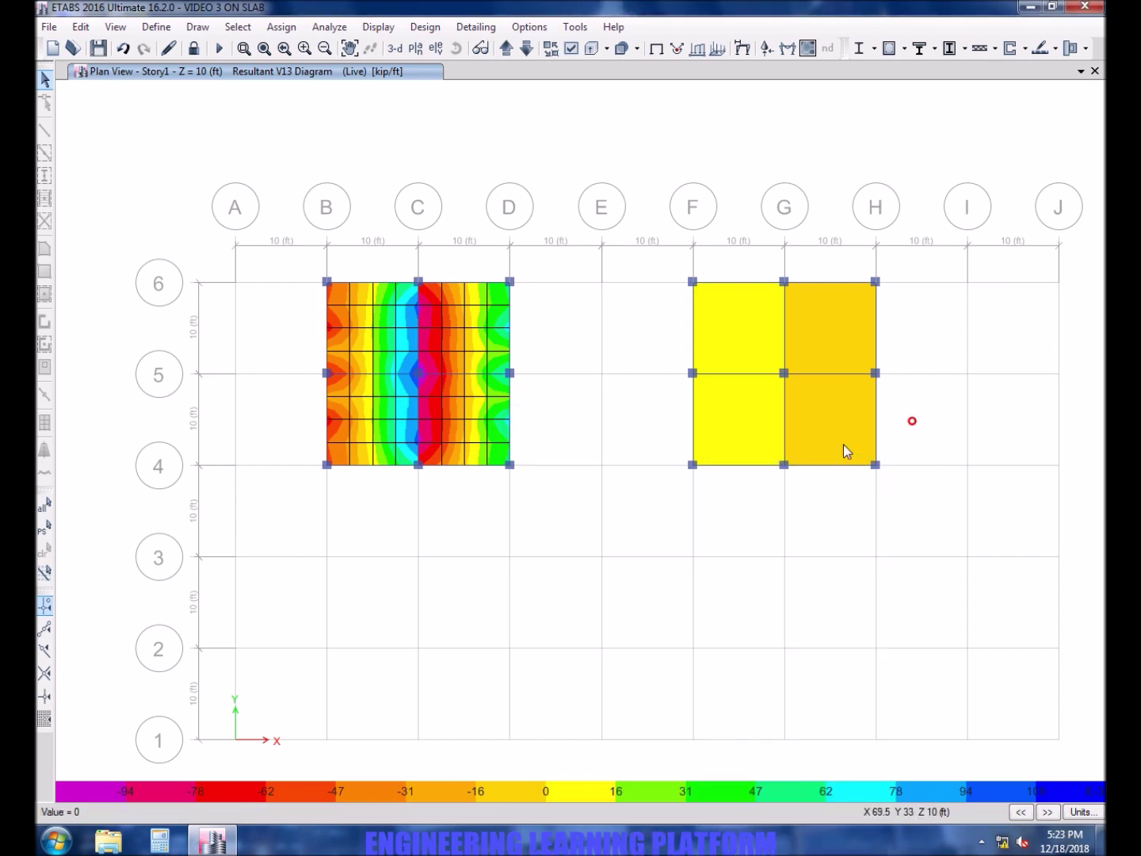
- Switch from the Story1 plan to the elevation view along grid line 6
{"action": "left_click", "coordinate": [437, 48]}
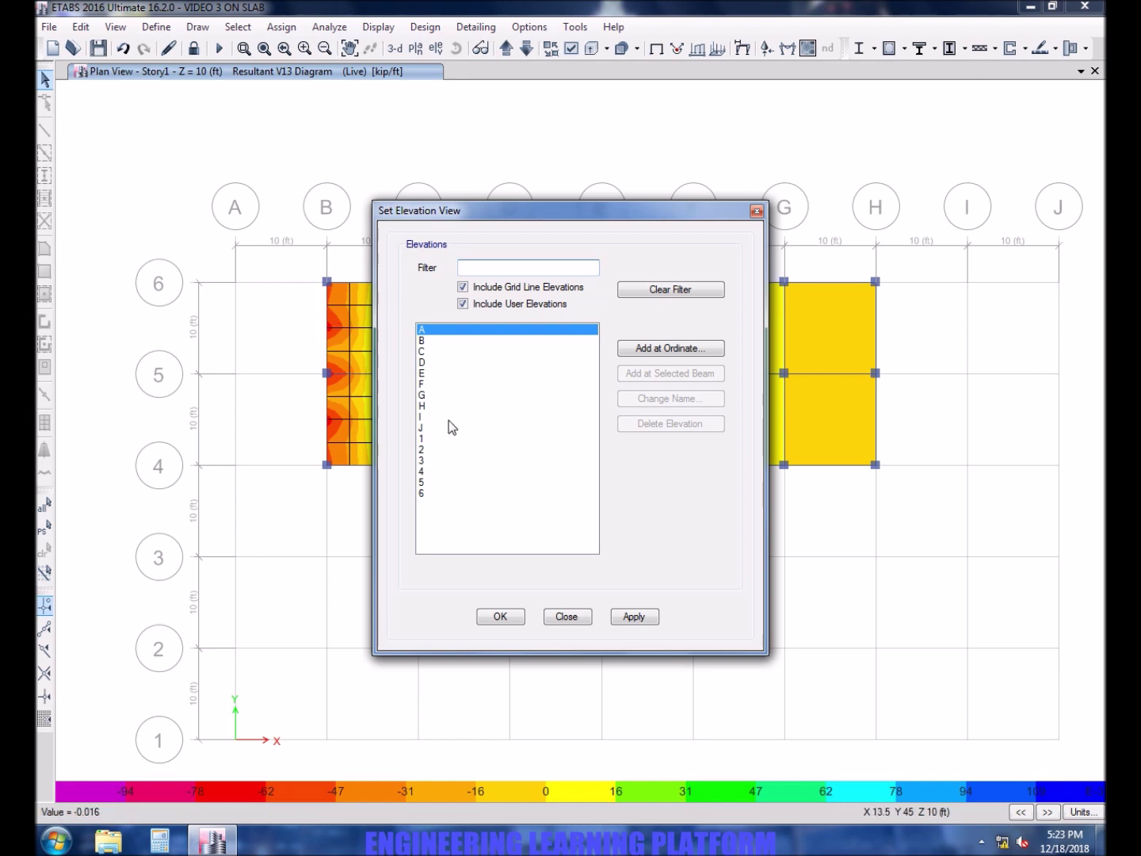
{"action": "left_click", "coordinate": [424, 494]}
{"action": "left_click", "coordinate": [634, 617]}
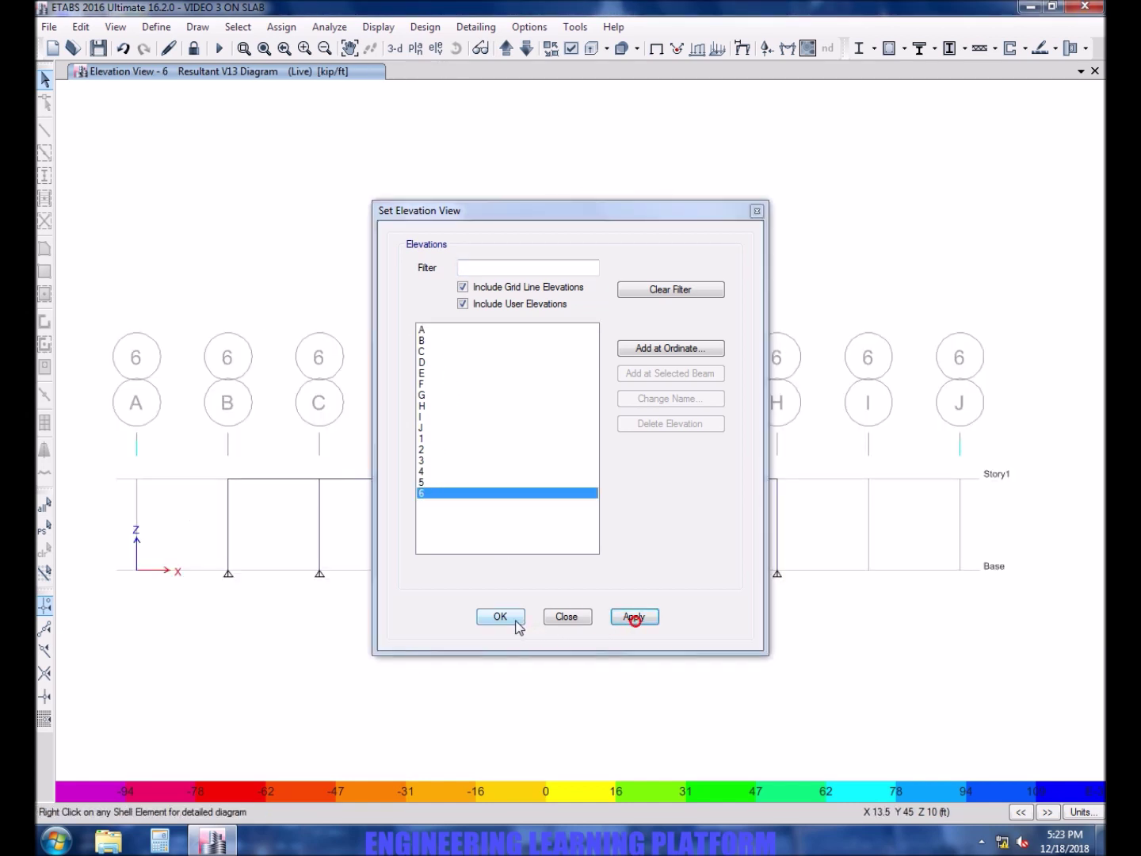
{"action": "left_click", "coordinate": [501, 616]}
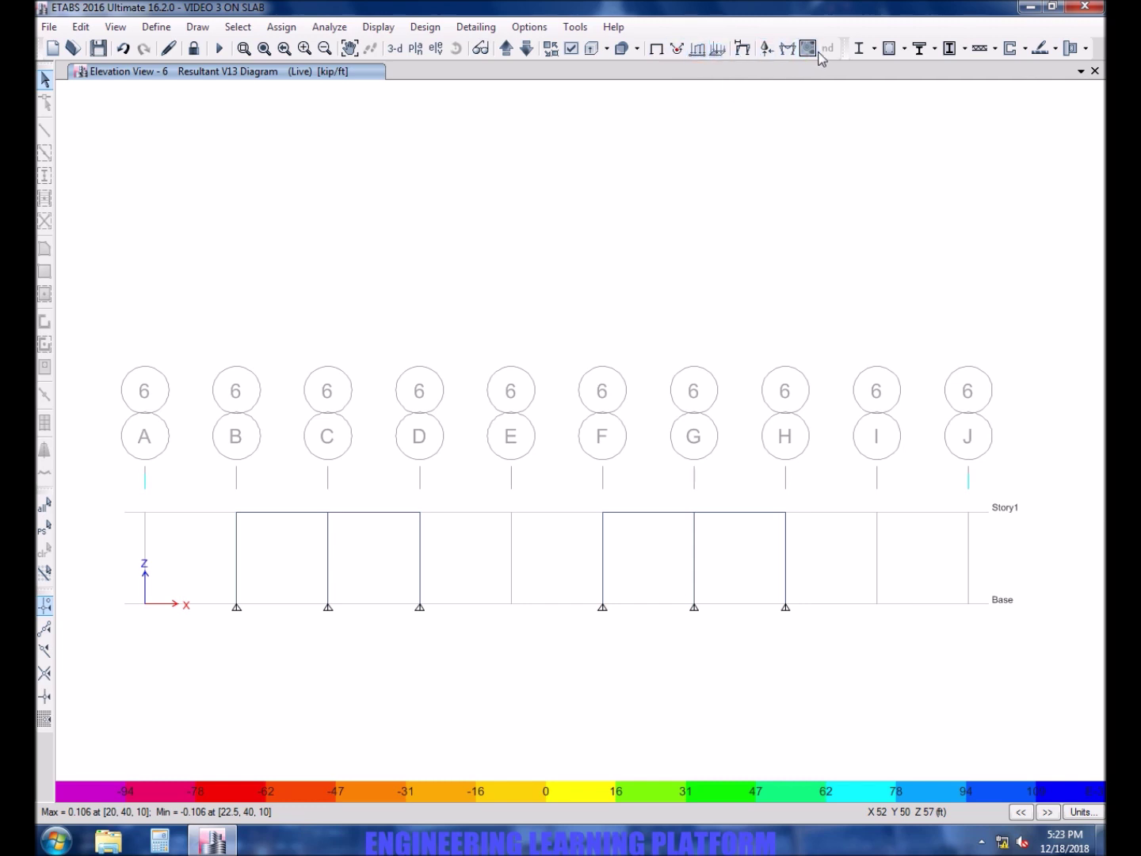
- Display the Moment 3-3 member force diagram for the Live case on the frames of elevation 6
{"action": "left_click", "coordinate": [787, 51]}
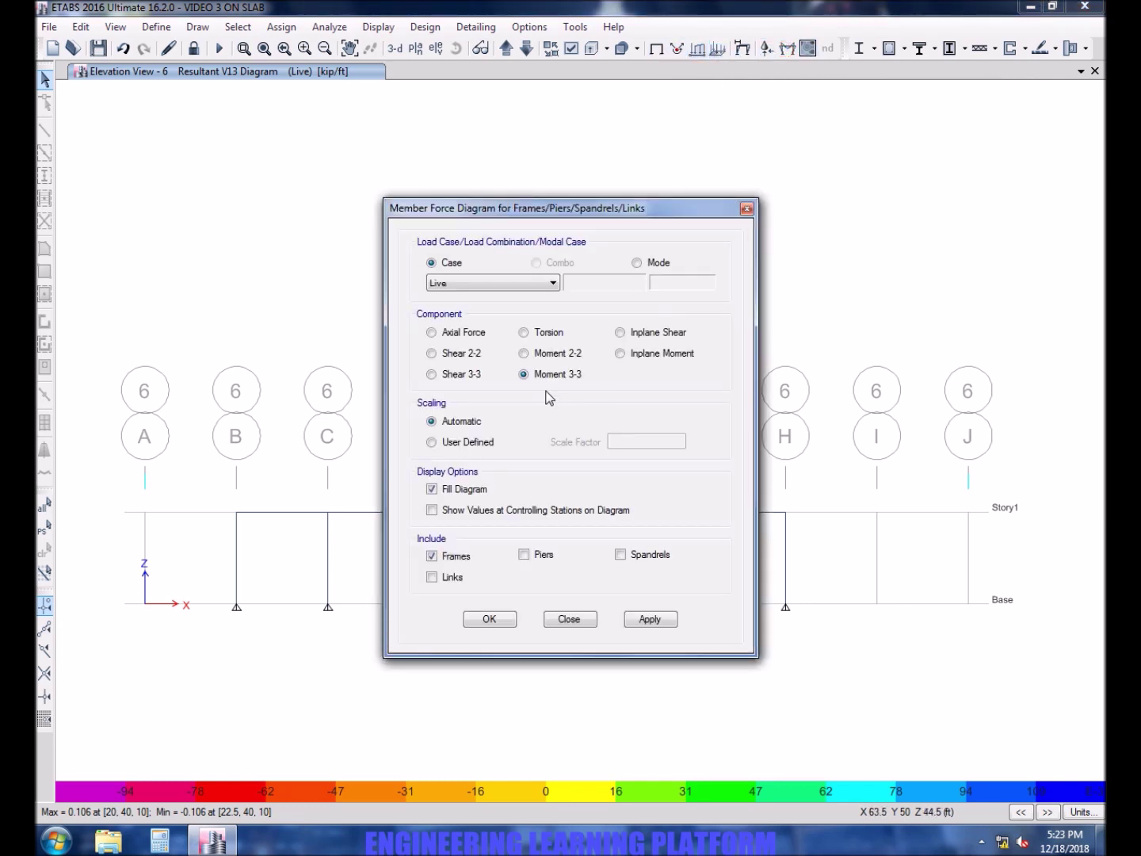
{"action": "left_click", "coordinate": [650, 619]}
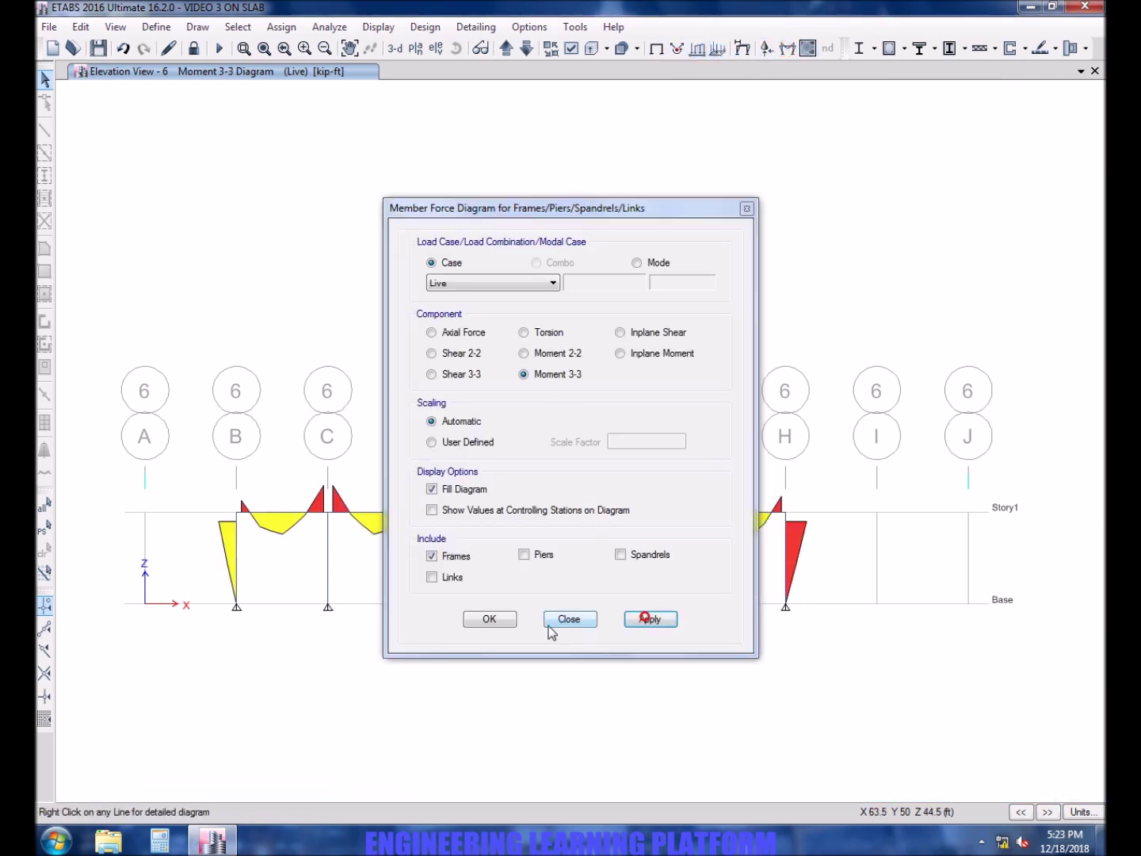
{"action": "left_click", "coordinate": [497, 622]}
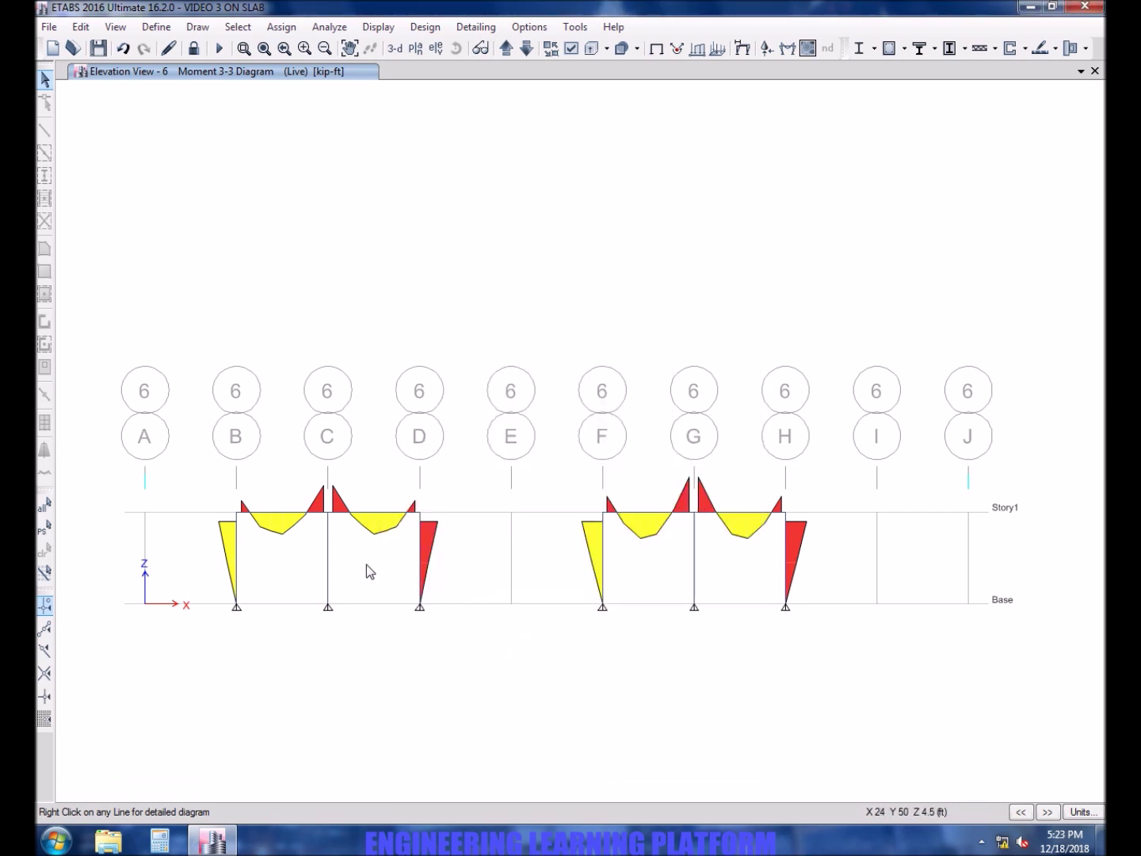
- Inspect the detailed Live shear and moment diagrams, including maximum values, of the Story1 beams between grids C–D and G–H for comparison
{"action": "scroll", "coordinate": [367, 565], "scroll_direction": "up", "scroll_amount": 2}
{"action": "middle_click_drag", "start_coordinate": [366, 564], "coordinate": [338, 580]}
{"action": "scroll", "coordinate": [339, 575], "scroll_direction": "down", "scroll_amount": 2}
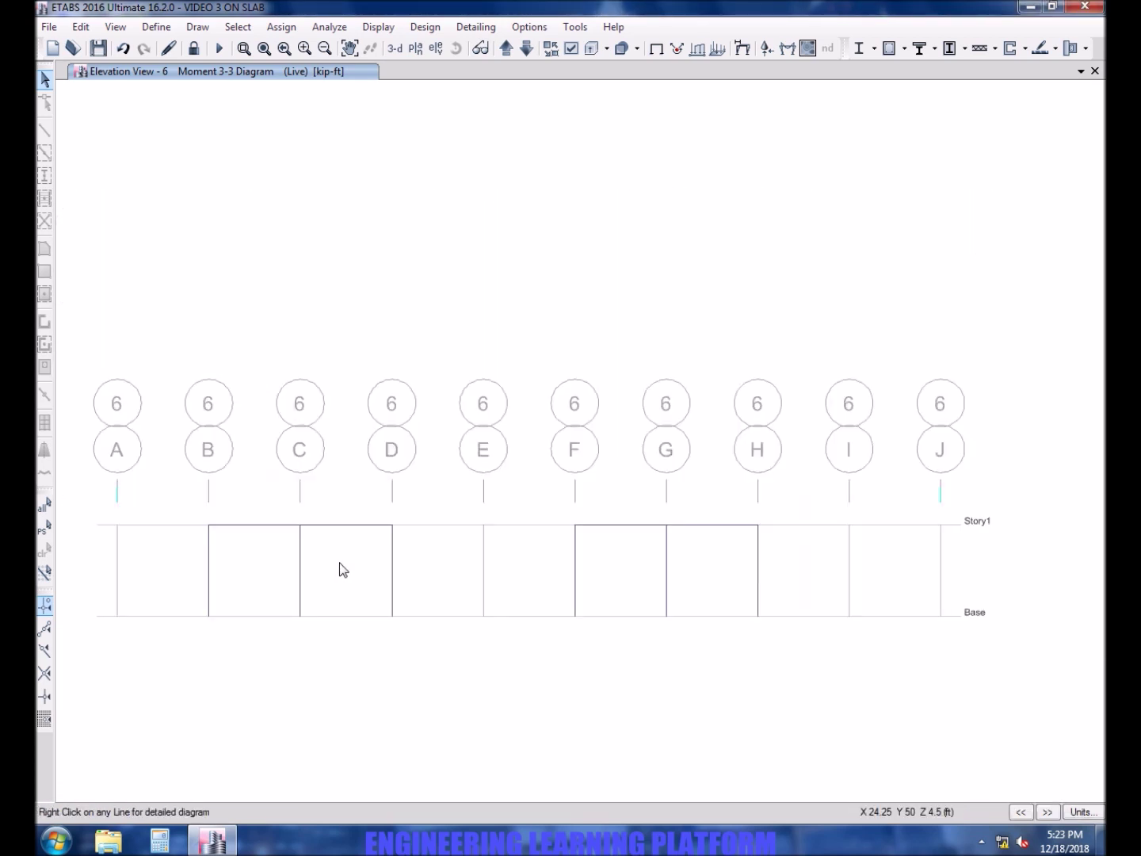
{"action": "left_click", "coordinate": [349, 524]}
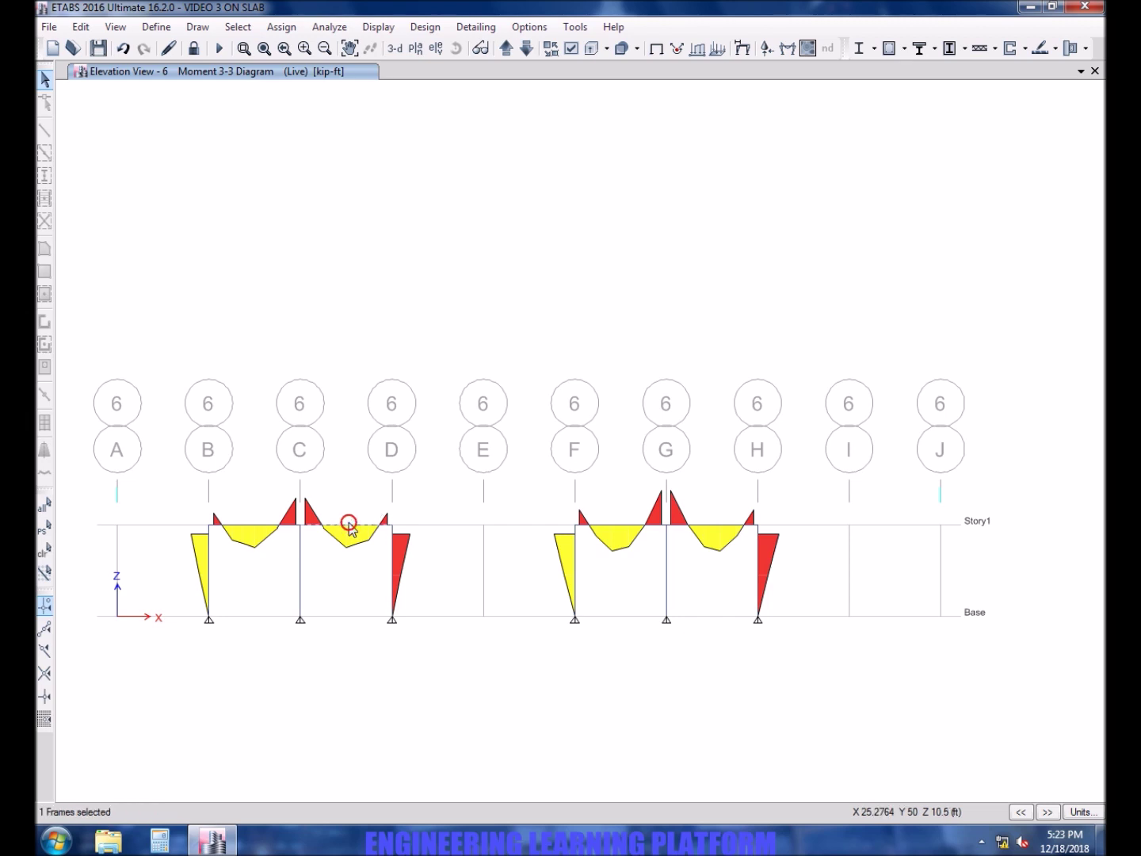
{"action": "right_click", "coordinate": [349, 525]}
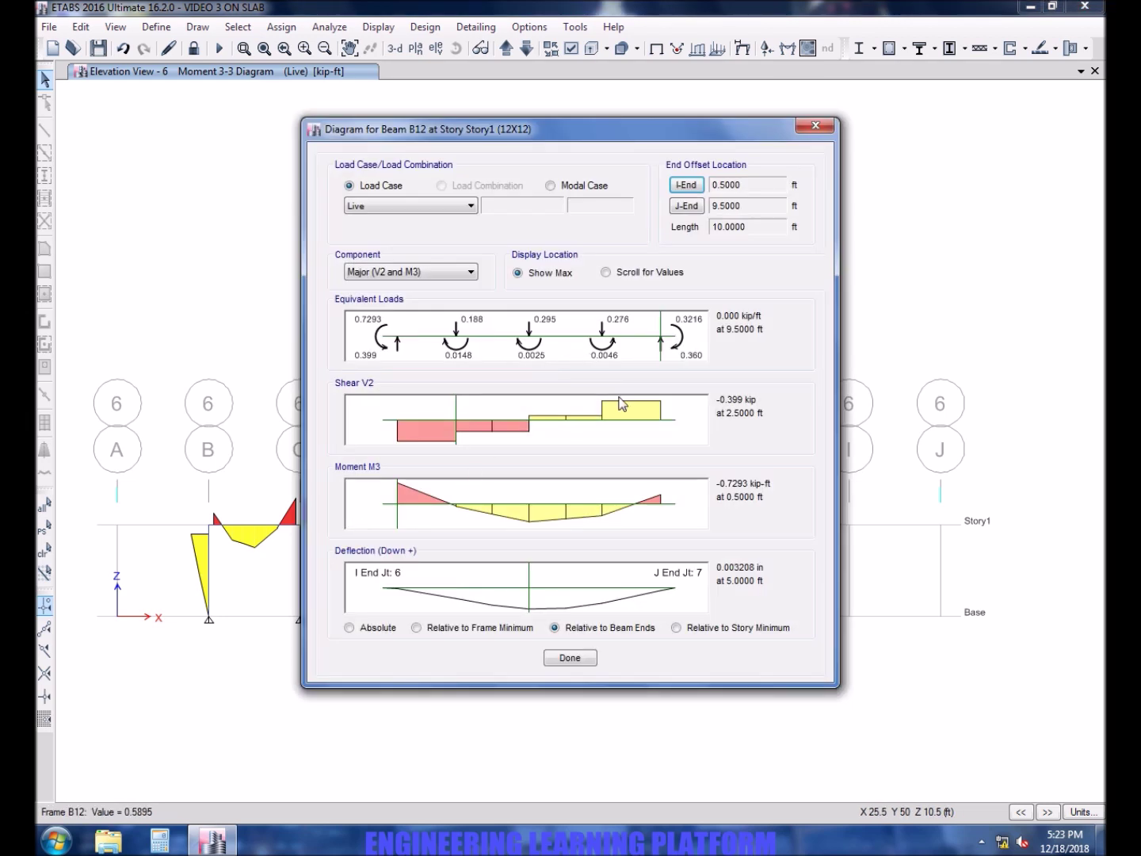
{"action": "left_click", "coordinate": [501, 430]}
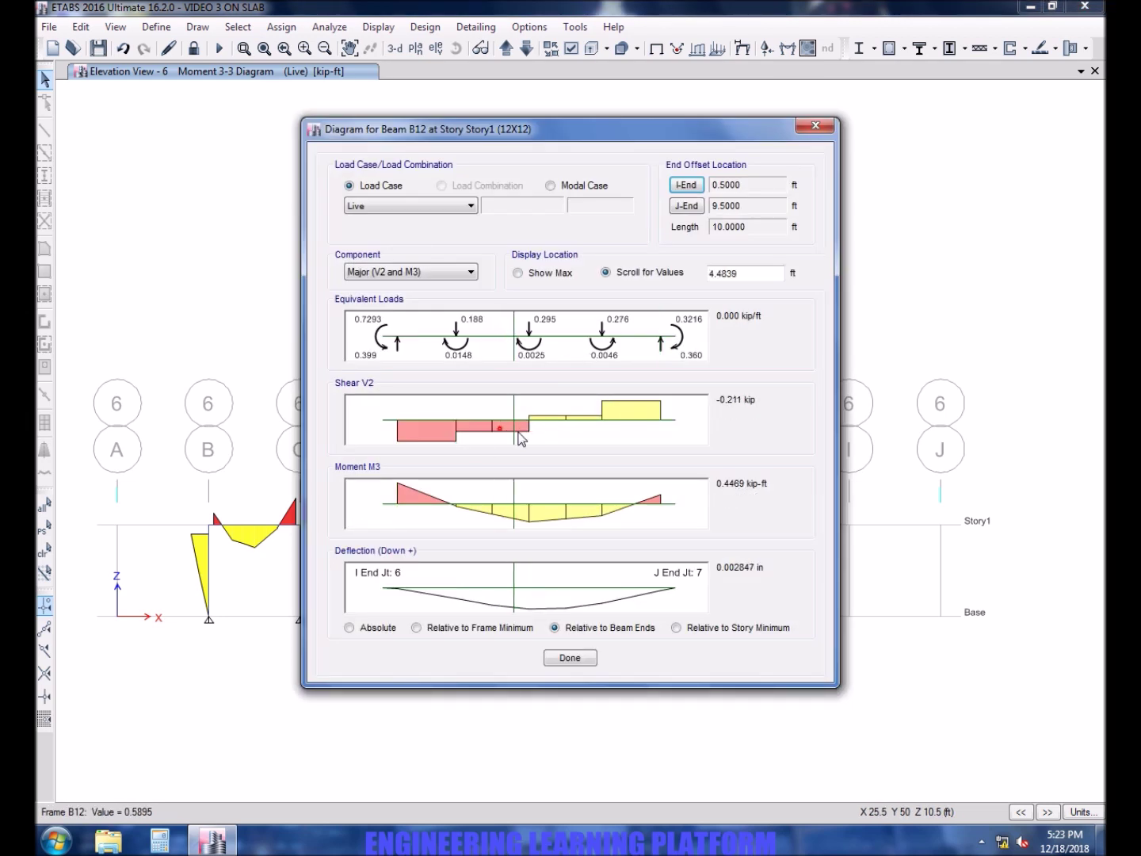
{"action": "left_click", "coordinate": [554, 273]}
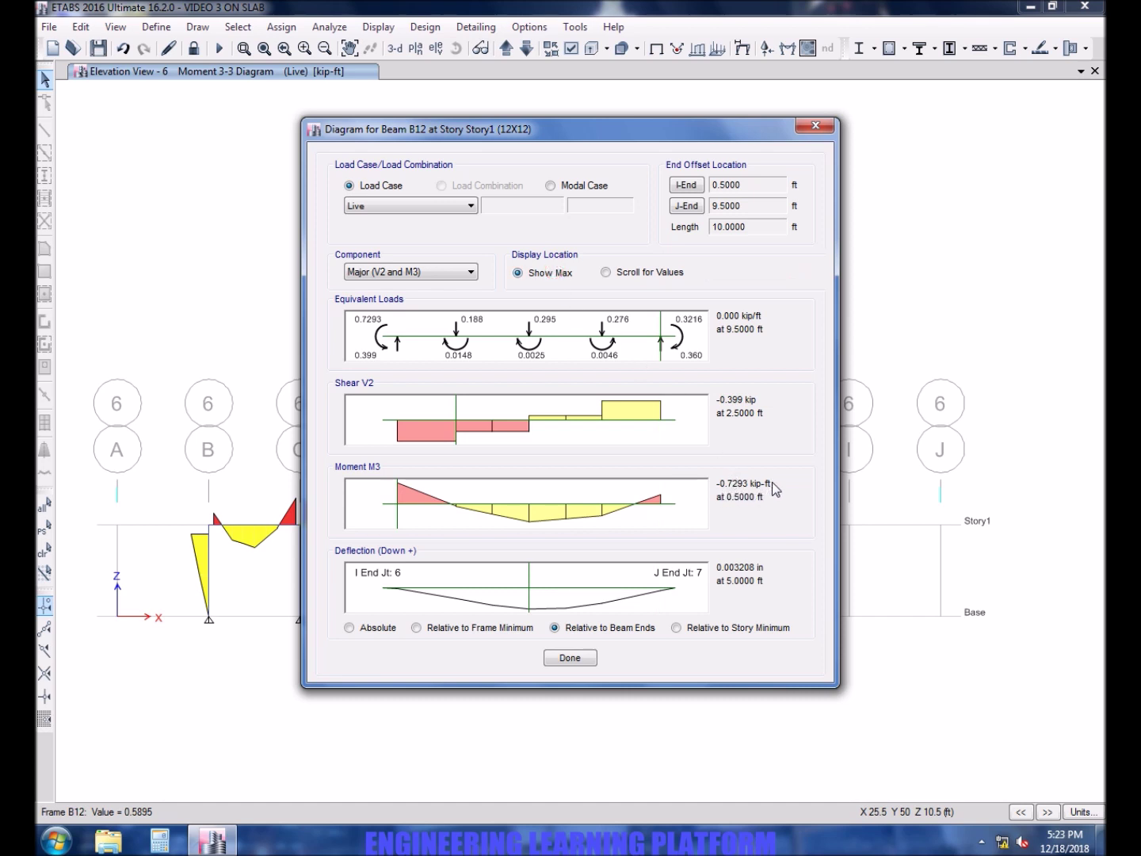
{"action": "left_click", "coordinate": [570, 658]}
{"action": "right_click", "coordinate": [739, 527]}
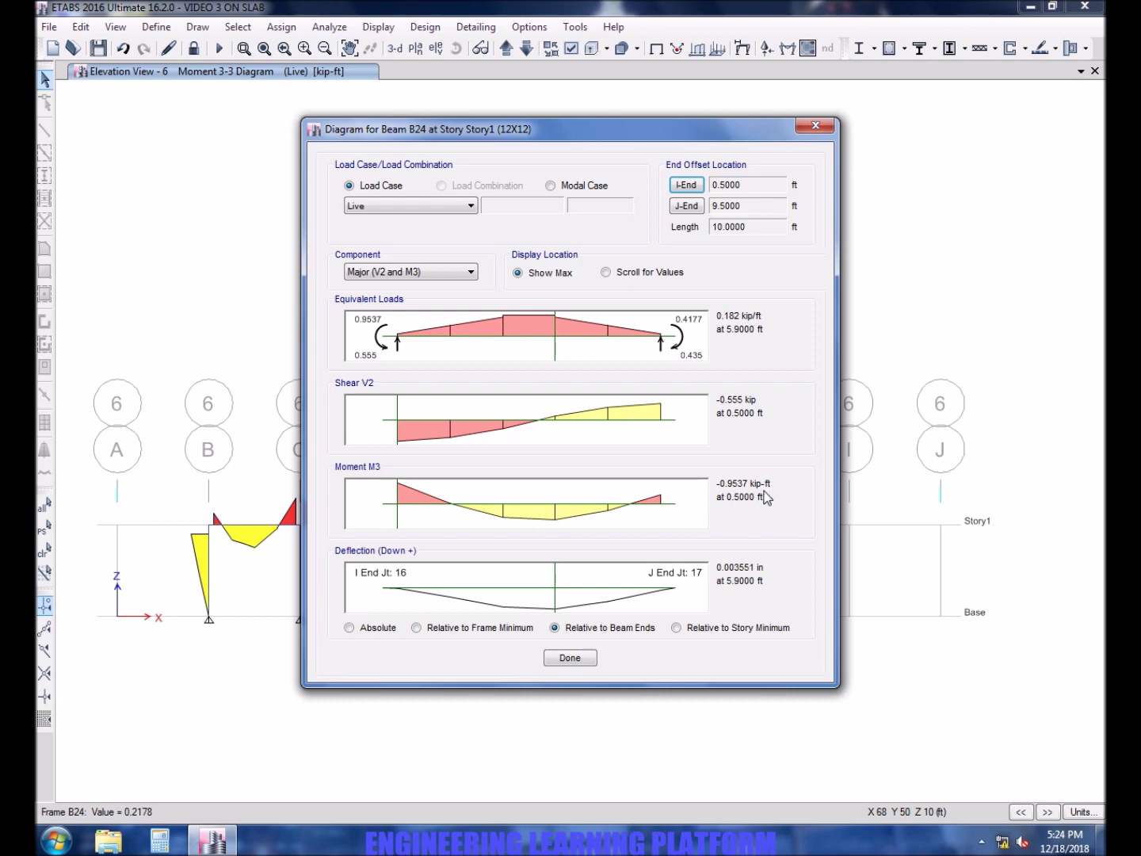
{"action": "left_click", "coordinate": [570, 659]}
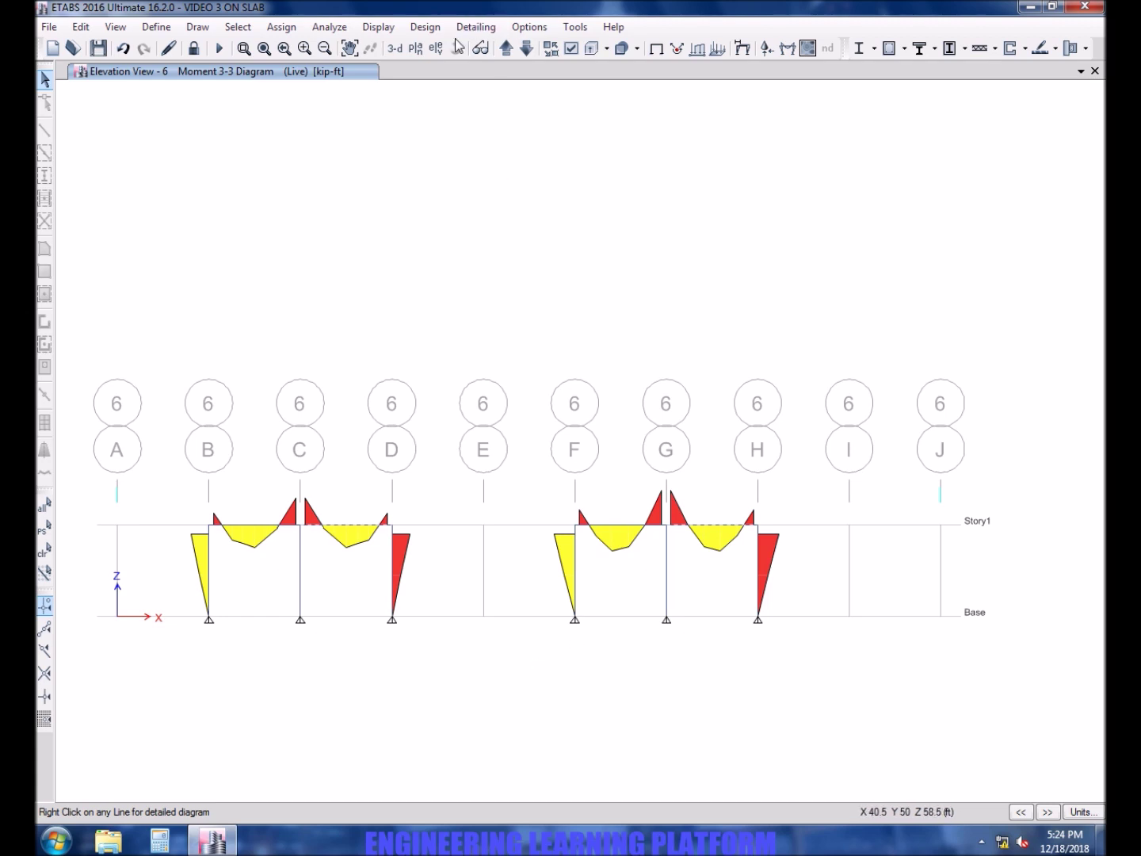
- Switch to the 3-D view and display the deformed shape for the Dead case with automatic scaling
{"action": "left_click", "coordinate": [396, 49]}
{"action": "middle_click_drag", "start_coordinate": [529, 349], "coordinate": [538, 436]}
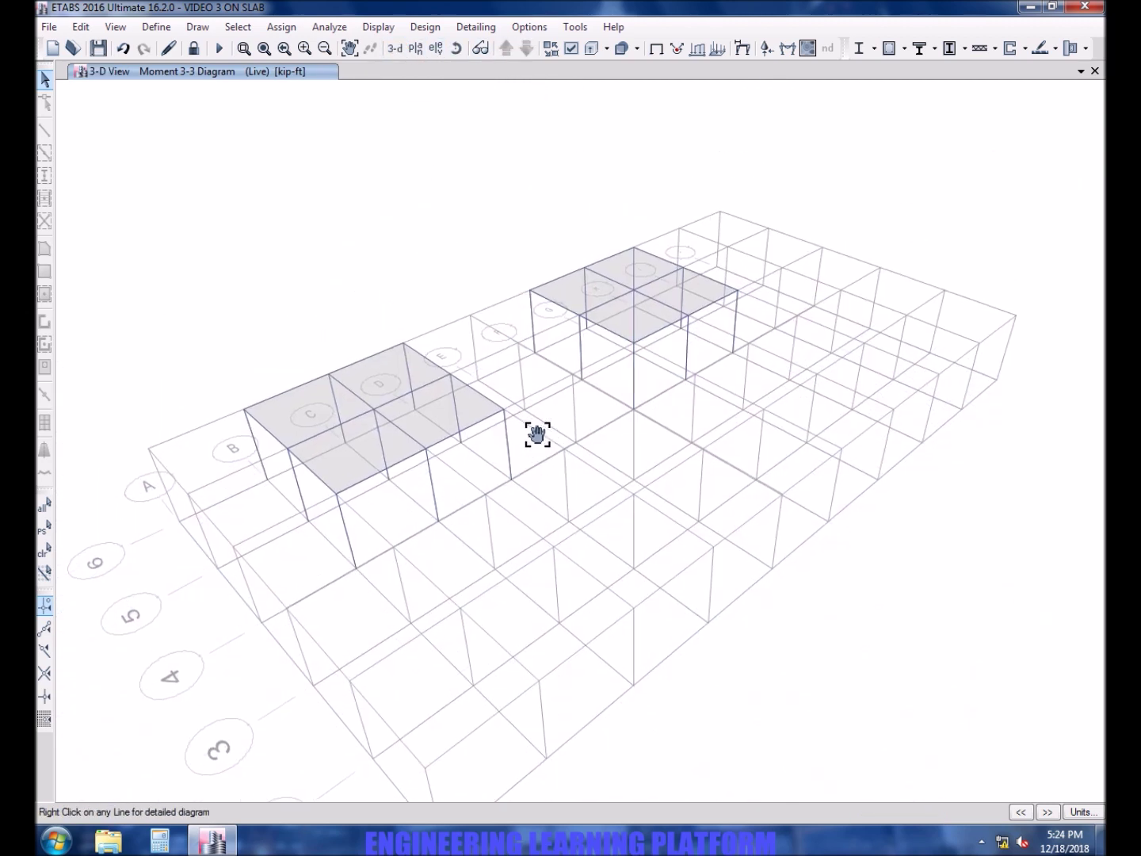
{"action": "left_click", "coordinate": [742, 48]}
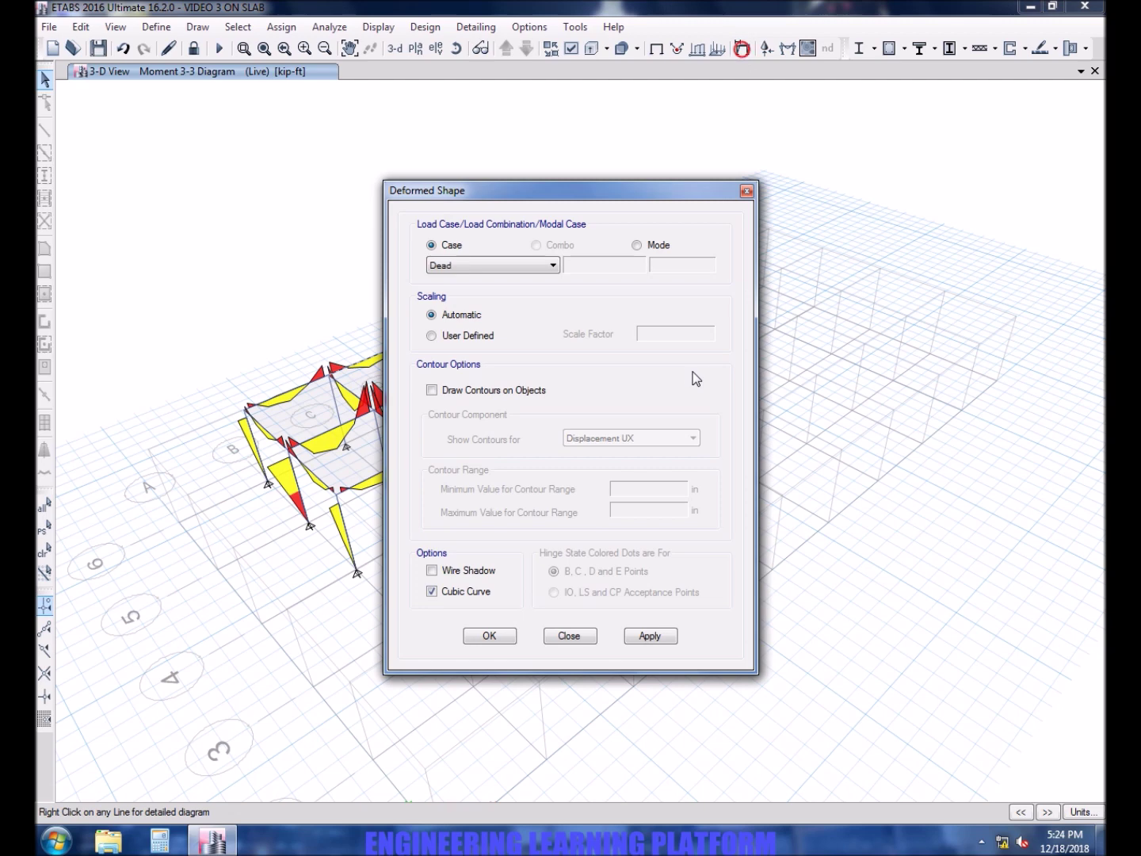
{"action": "left_click", "coordinate": [628, 635]}
{"action": "left_click", "coordinate": [492, 635]}
- Examine the Dead-case deformed shape up close, comparing how the shell slabs and membrane slabs deform relative to their supporting beams
{"action": "mouse_move", "coordinate": [511, 485]}
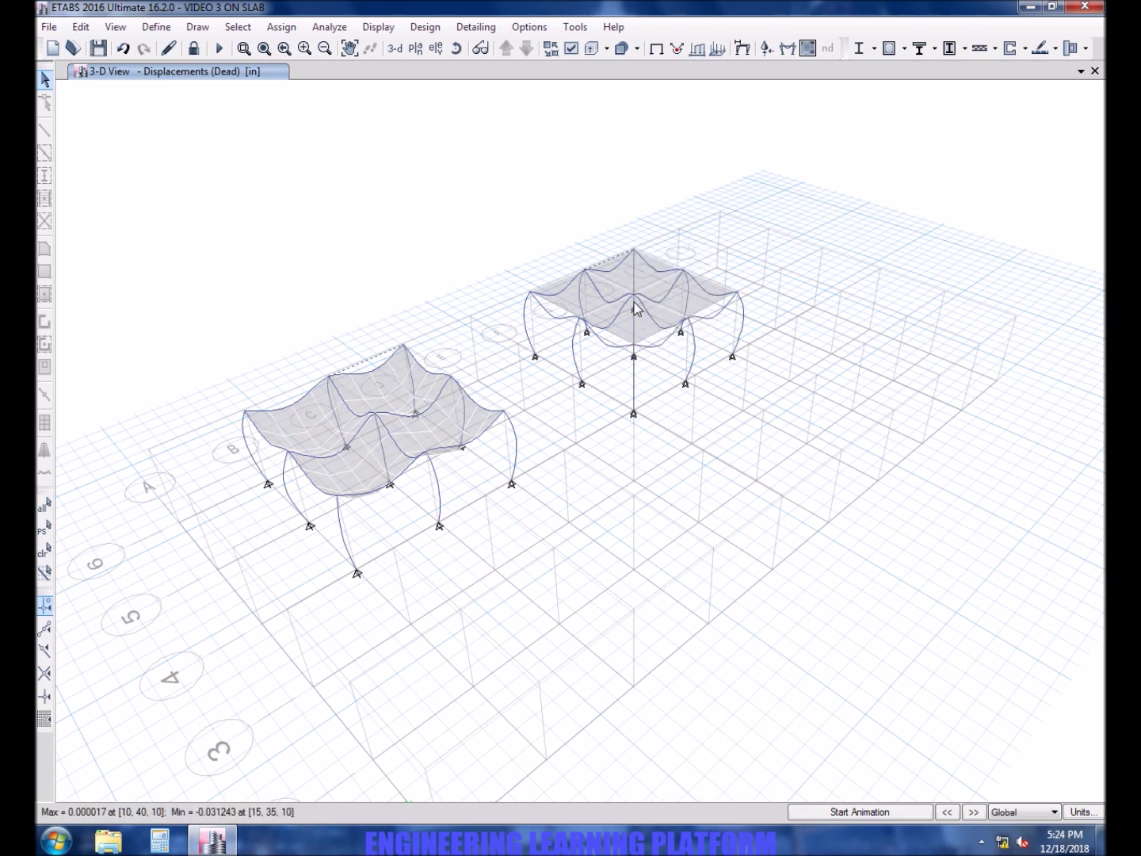
{"action": "mouse_move", "coordinate": [634, 349]}
{"action": "mouse_move", "coordinate": [493, 417]}
{"action": "scroll", "coordinate": [649, 318], "scroll_direction": "up", "scroll_amount": 5}
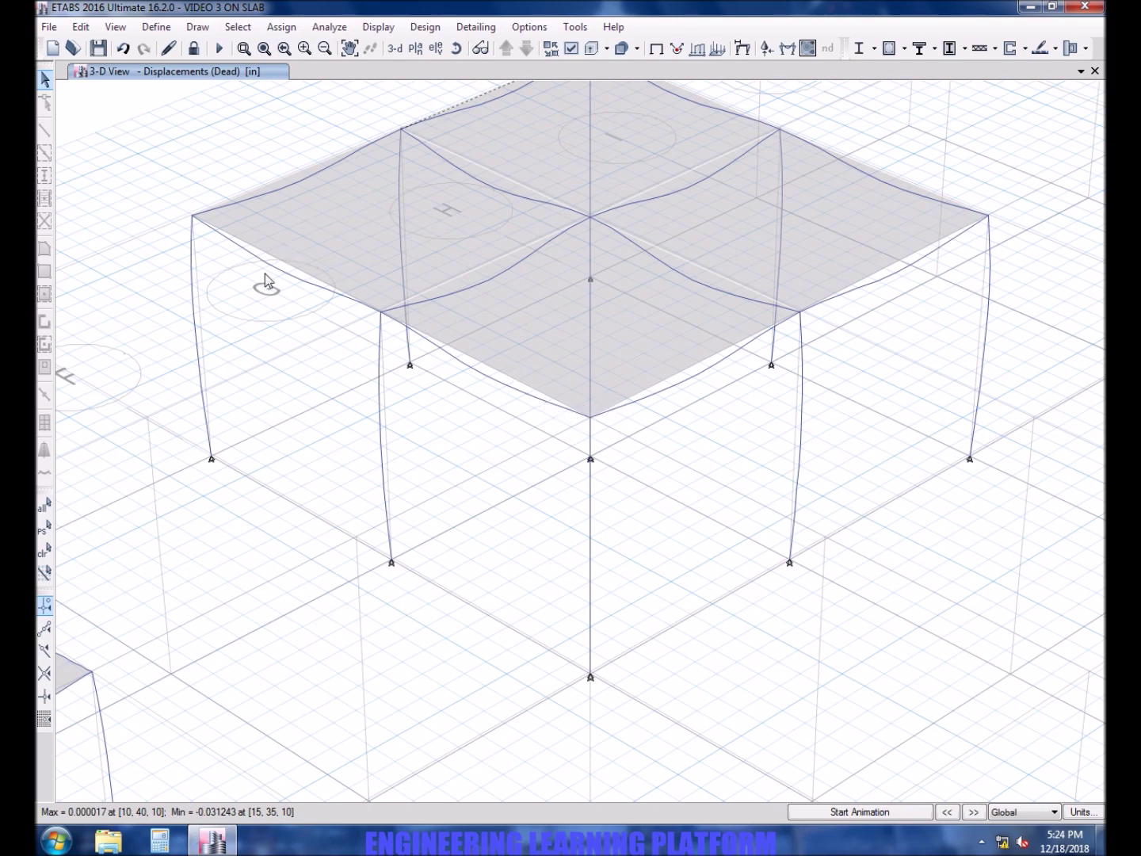
{"action": "middle_click_drag", "start_coordinate": [324, 629], "coordinate": [642, 325]}
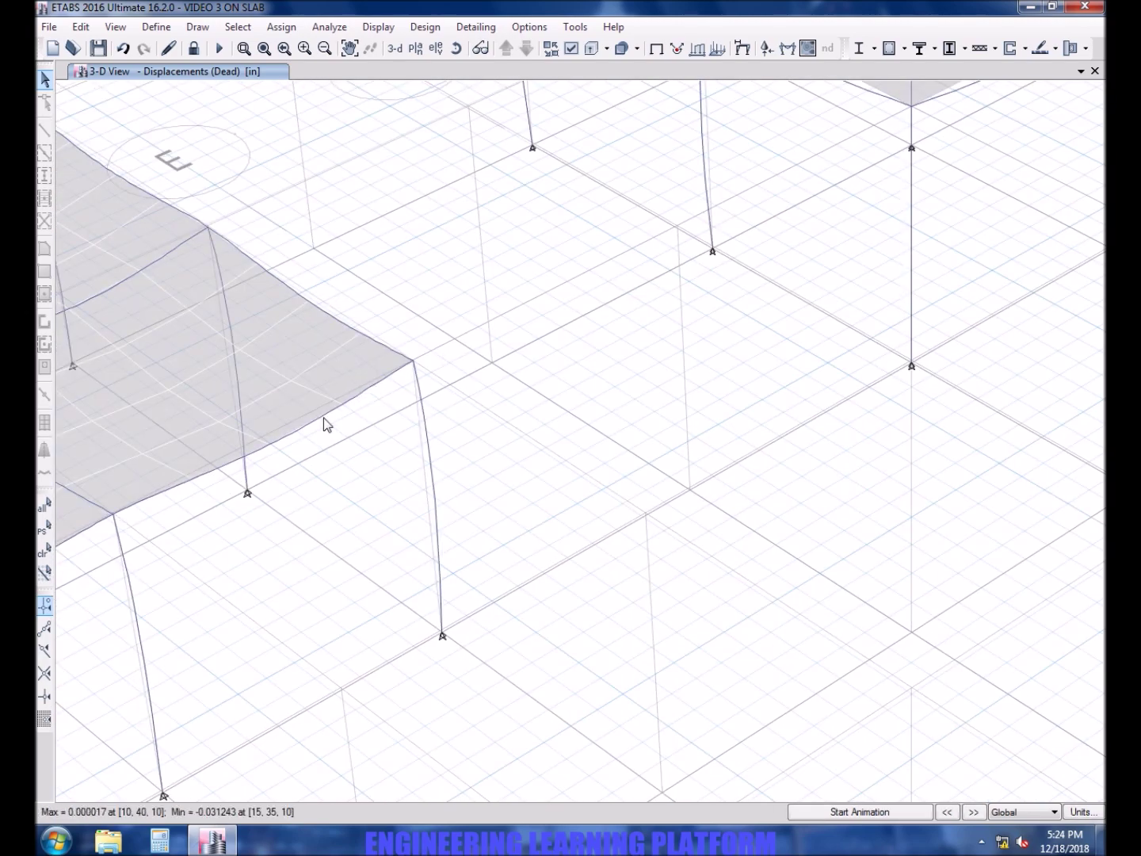
{"action": "middle_click_drag", "start_coordinate": [289, 533], "coordinate": [558, 544]}
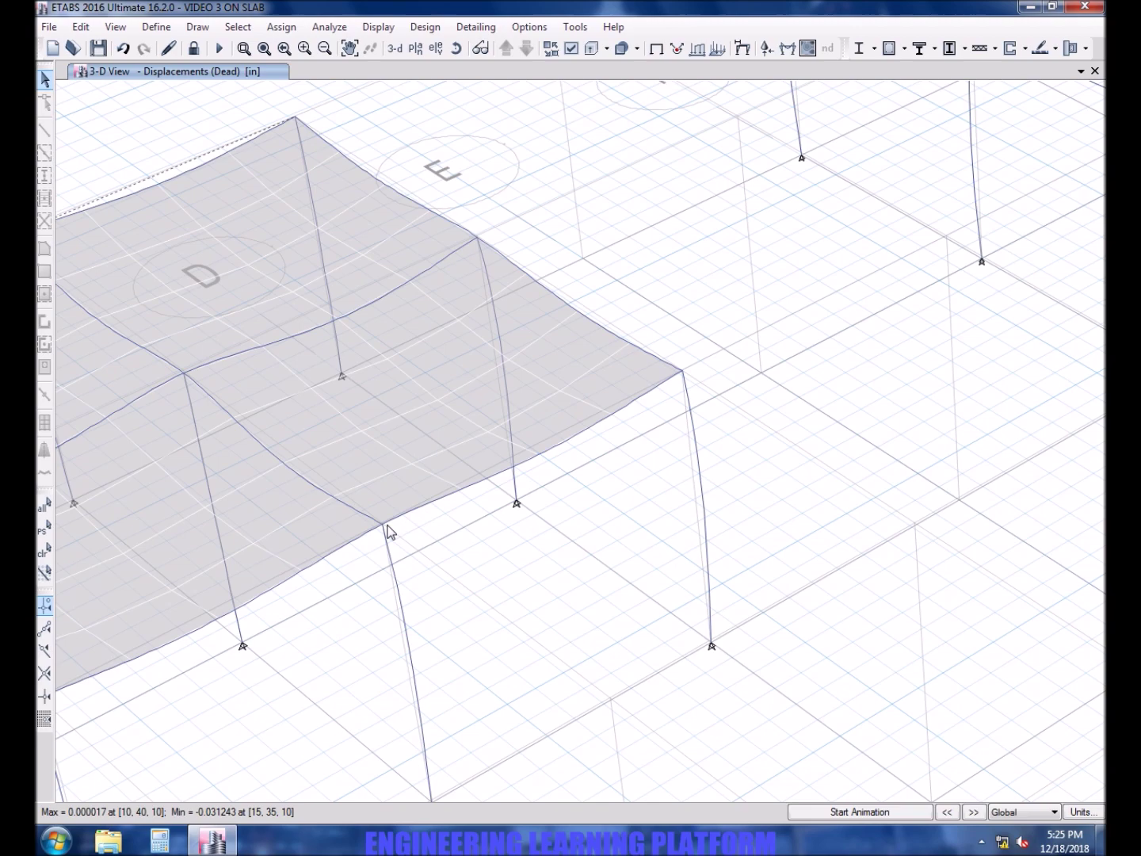
{"action": "middle_click_drag", "start_coordinate": [900, 175], "coordinate": [502, 546]}
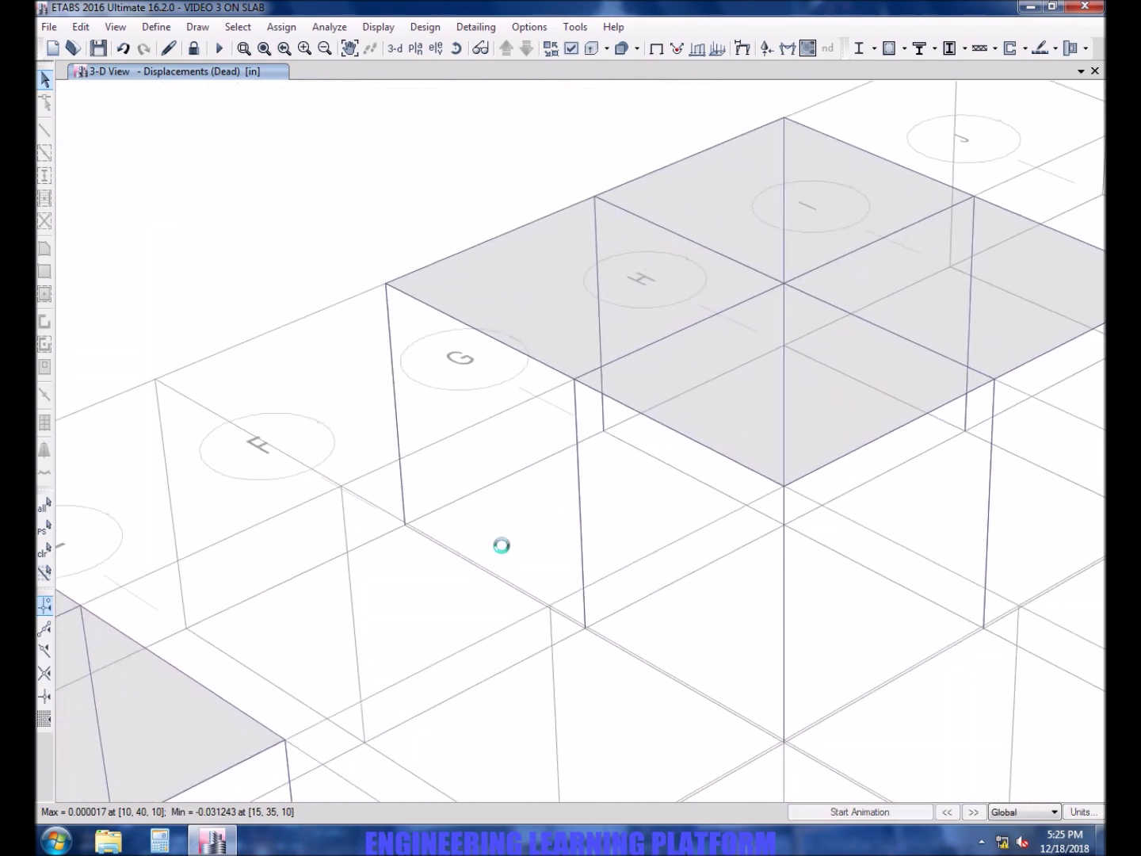
{"action": "middle_click_drag", "start_coordinate": [667, 559], "coordinate": [497, 549]}
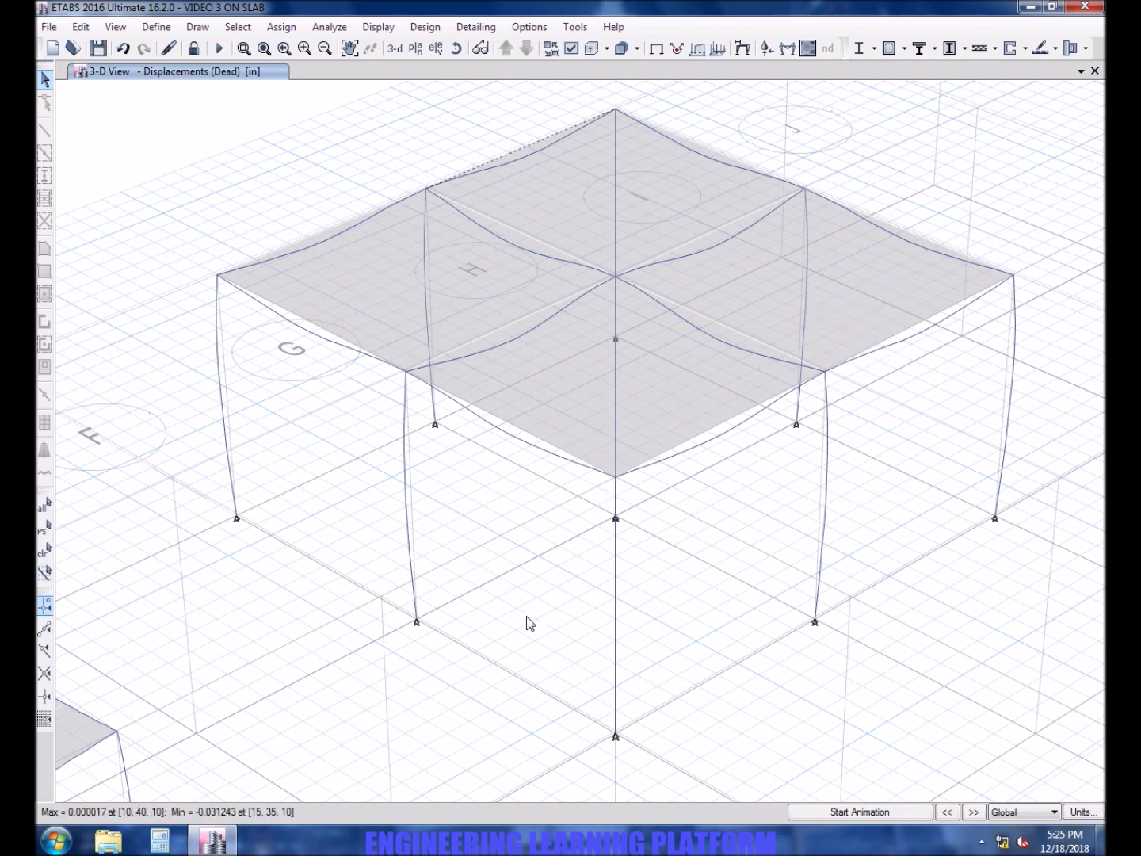
{"action": "middle_click_drag", "start_coordinate": [527, 621], "coordinate": [629, 543]}
{"action": "middle_click_drag", "start_coordinate": [220, 693], "coordinate": [227, 651]}
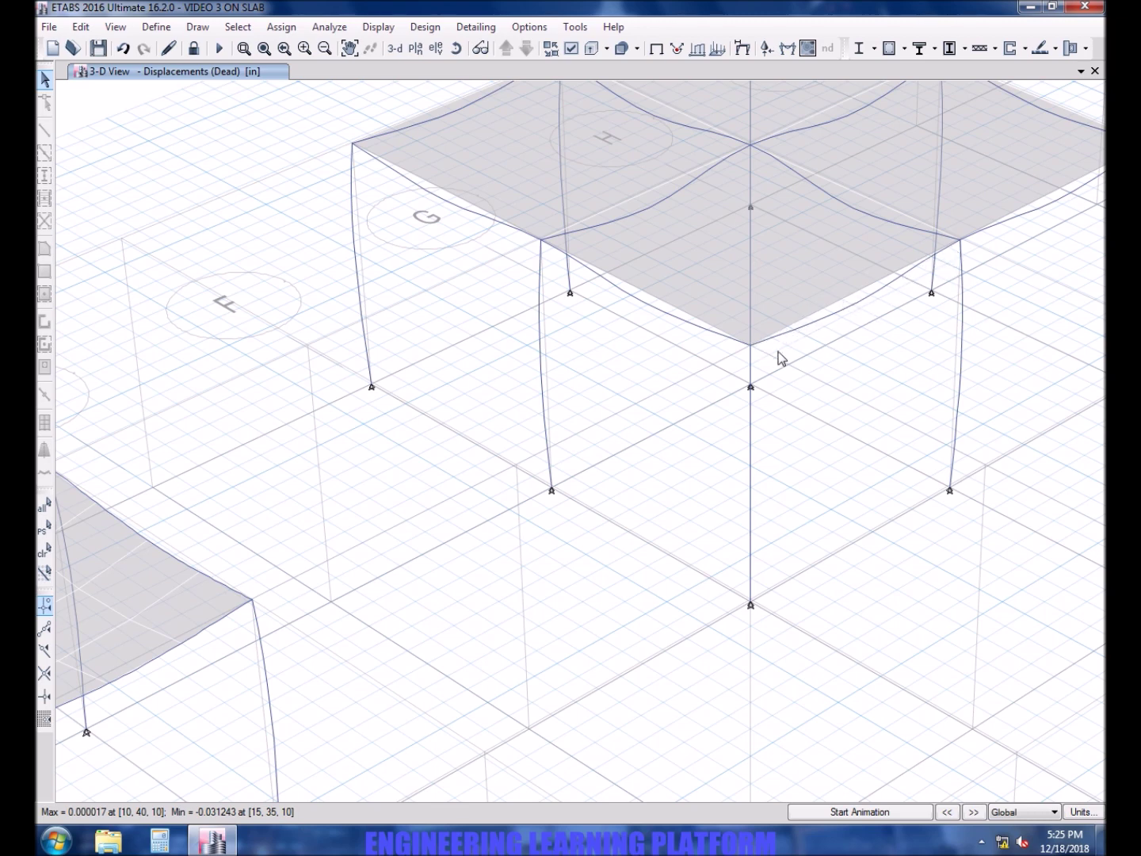
{"action": "middle_click_drag", "start_coordinate": [401, 656], "coordinate": [667, 429]}
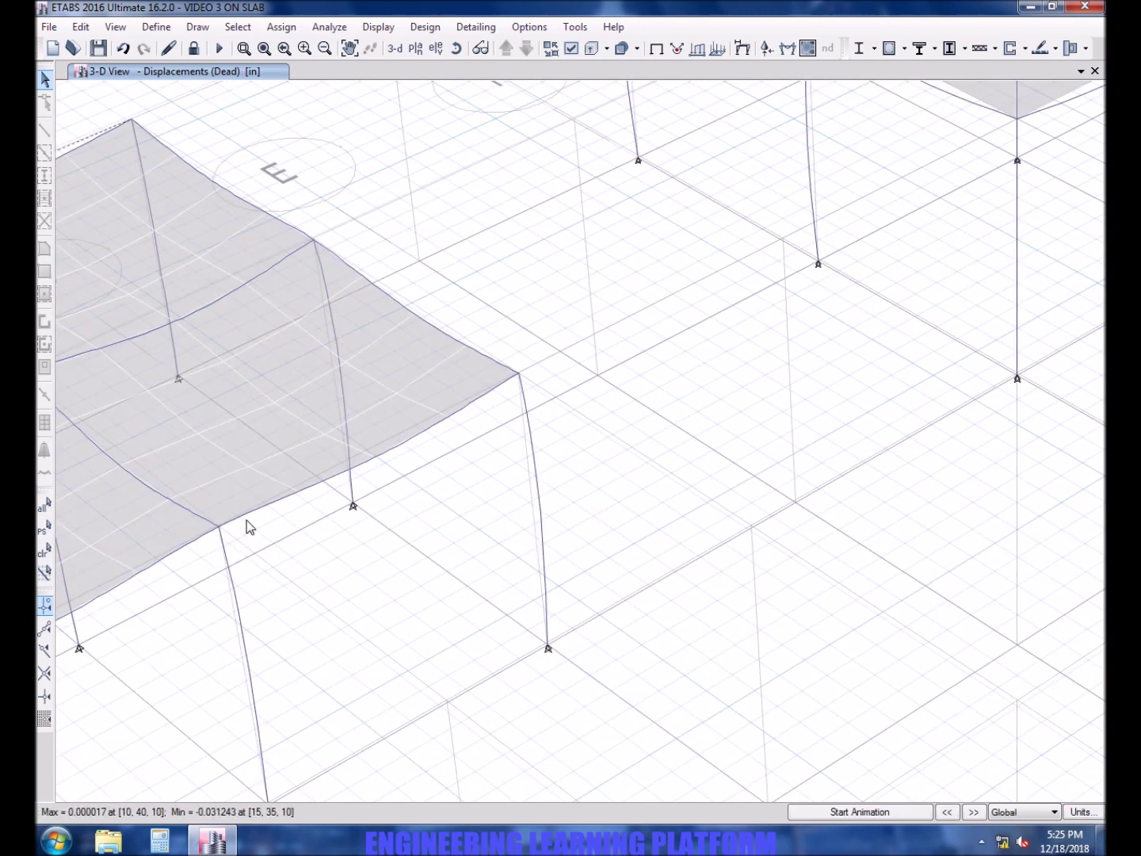